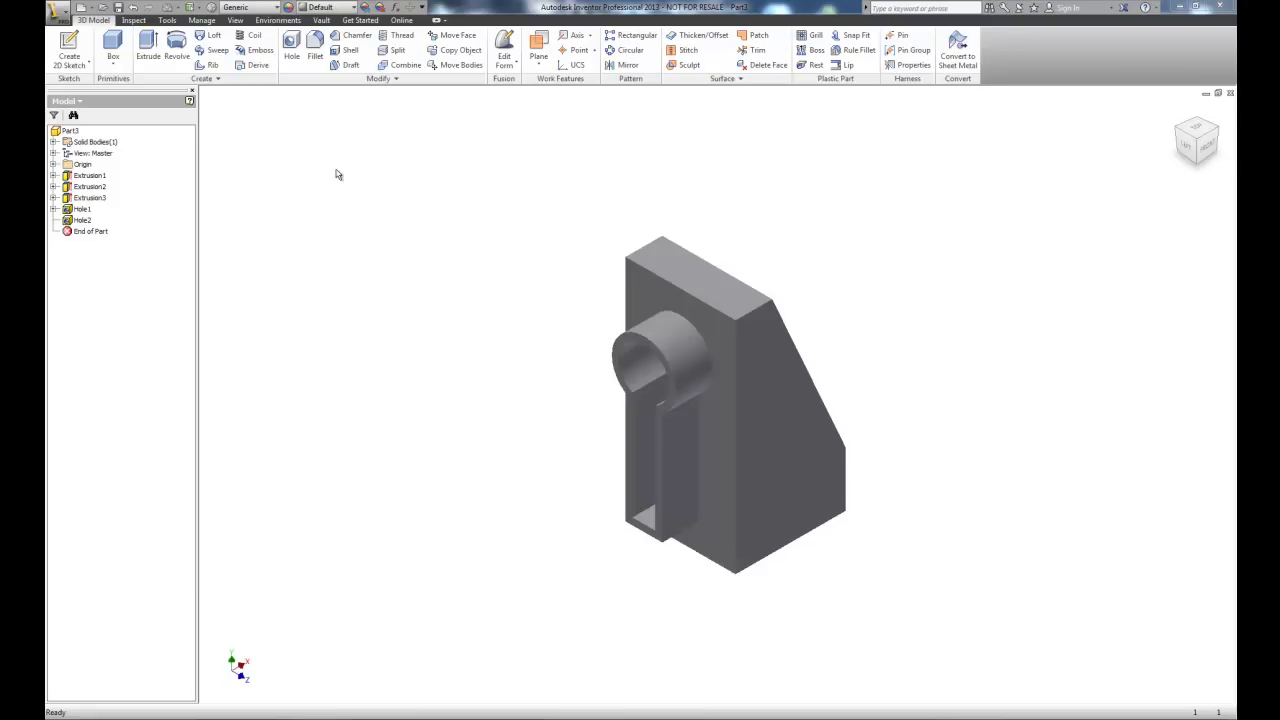
Create a new drawing from the English ANSI (in).idw template
click(62, 13)
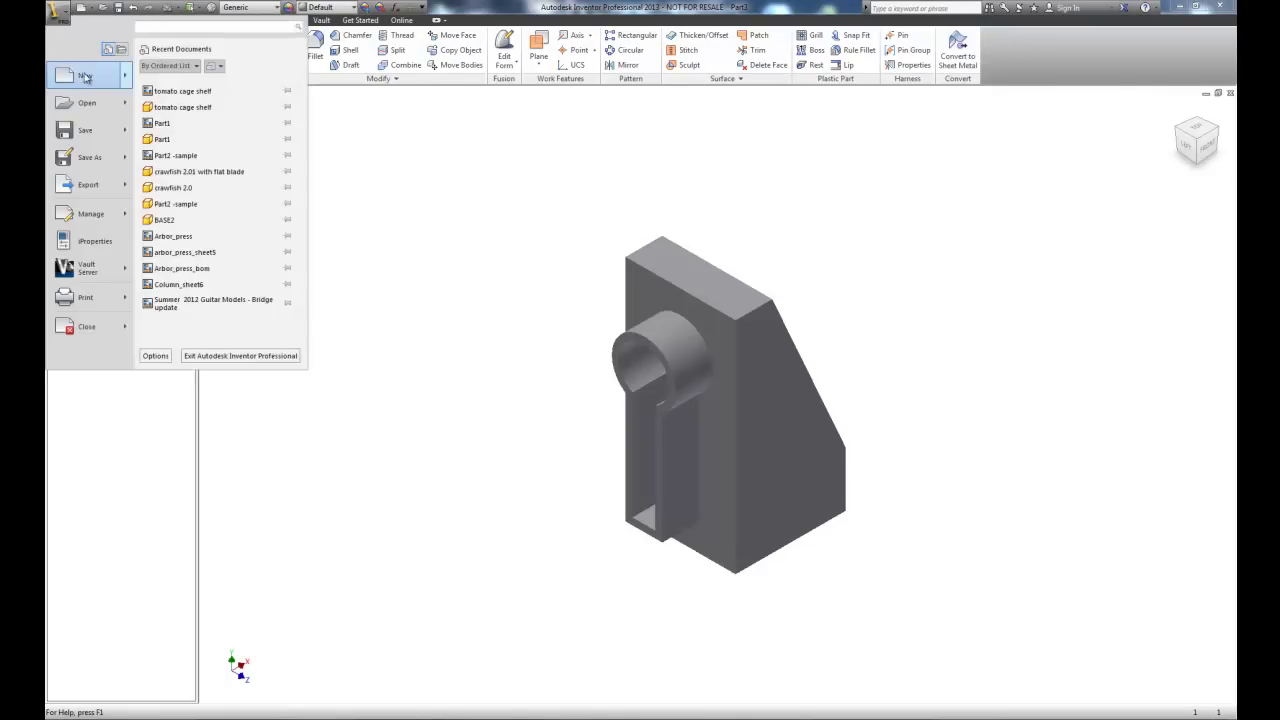
click(99, 79)
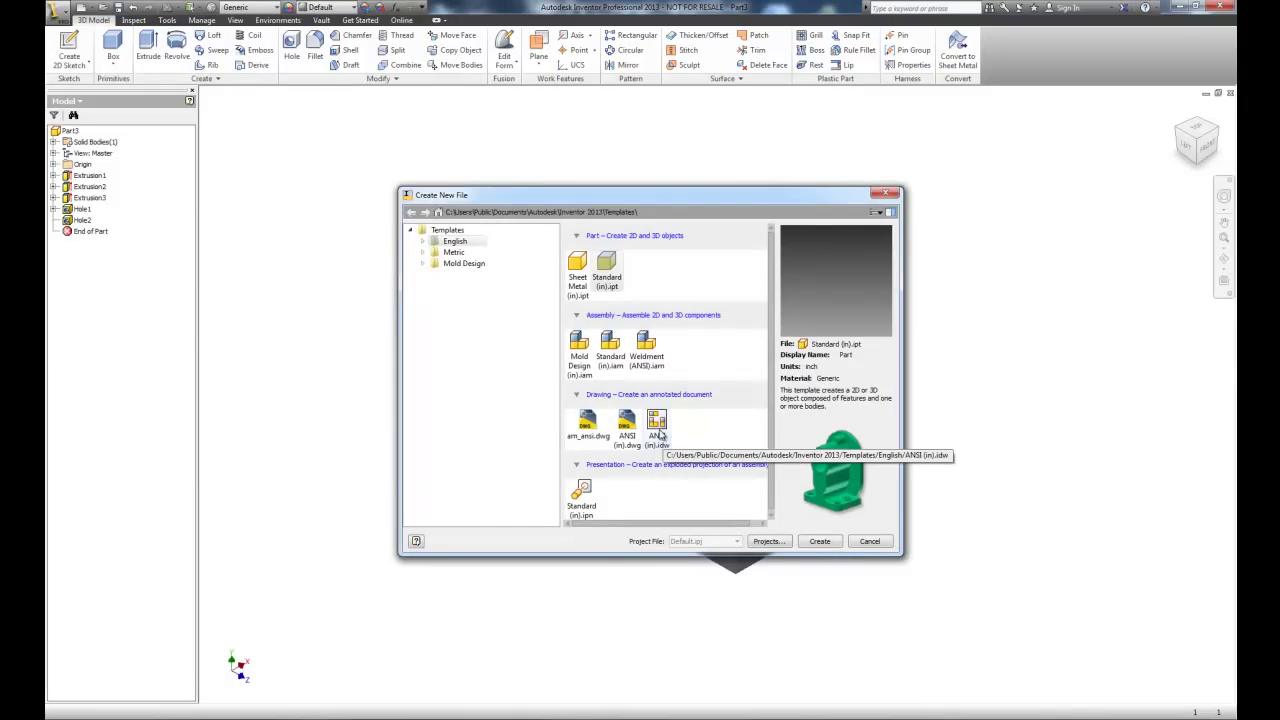
click(660, 433)
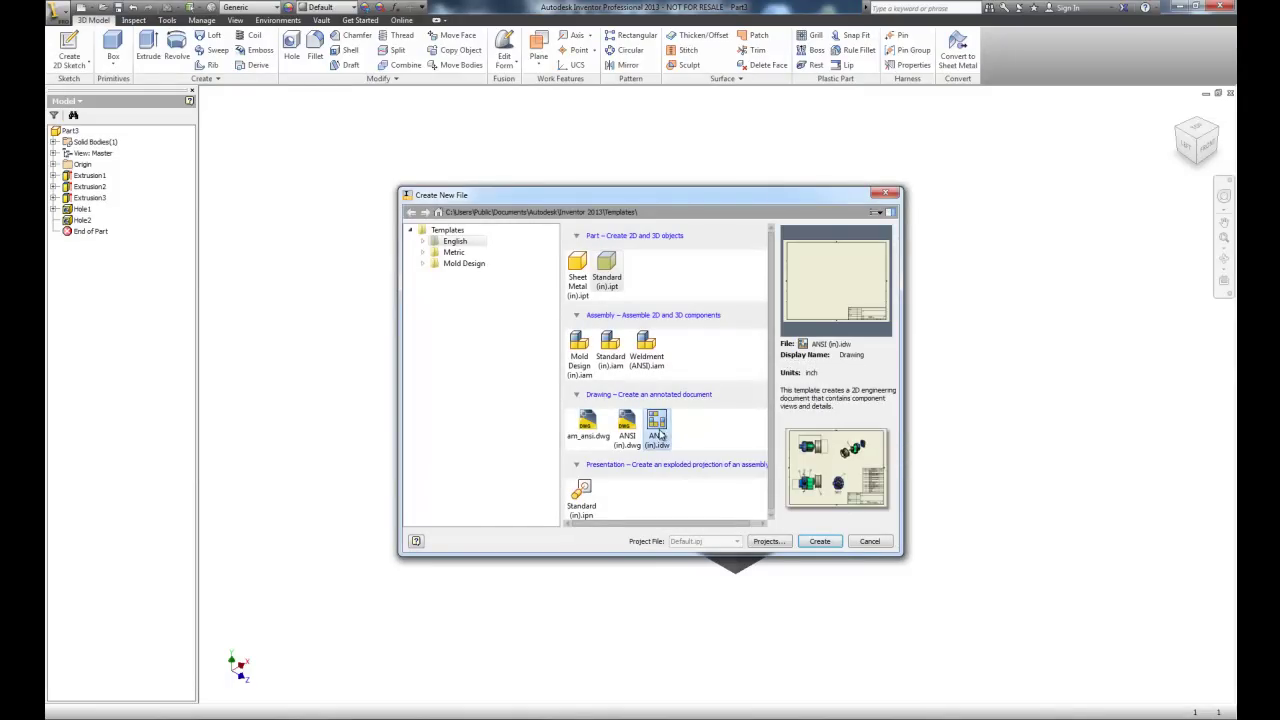
click(820, 541)
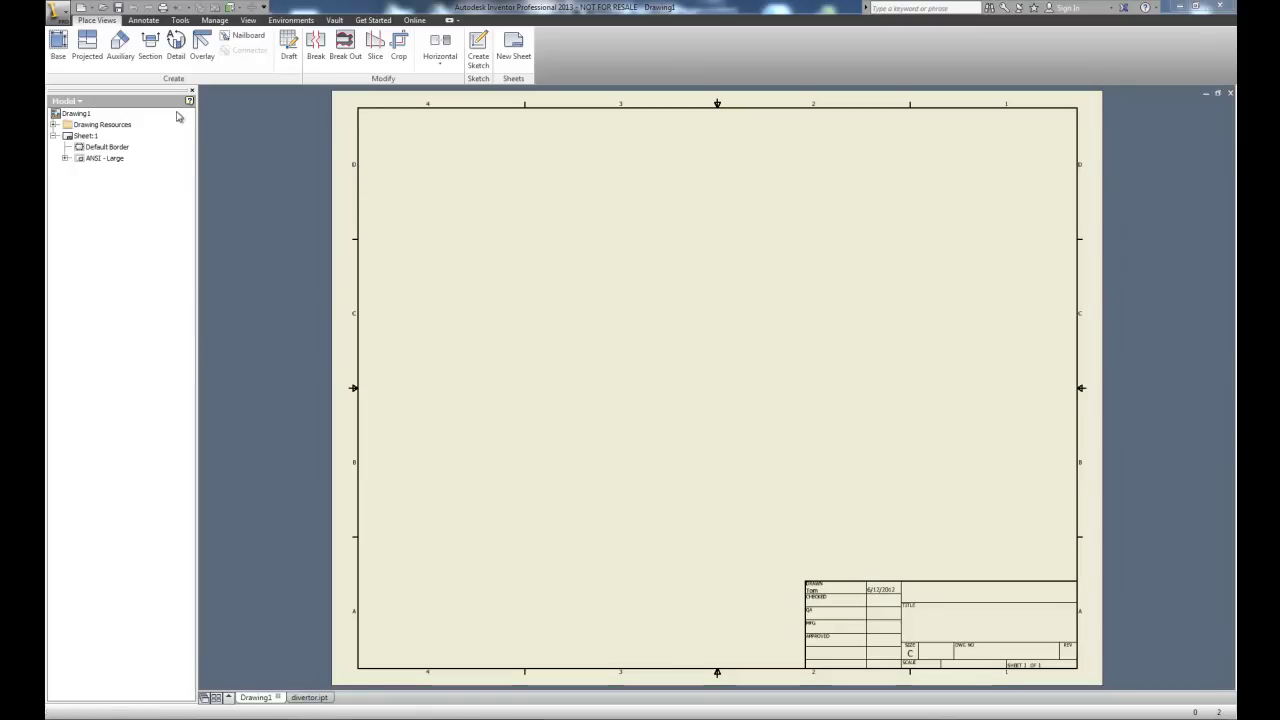
Change the size of Sheet:1 to B, keeping the landscape orientation
right_click(85, 136)
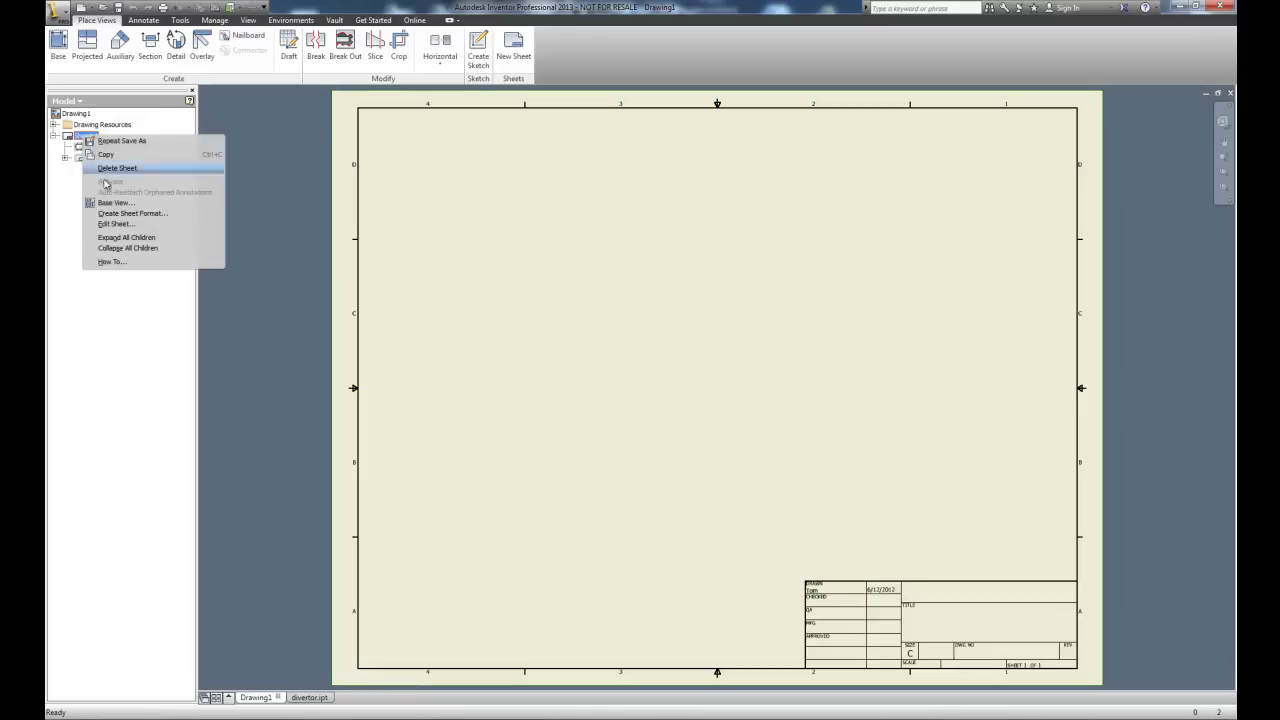
click(113, 223)
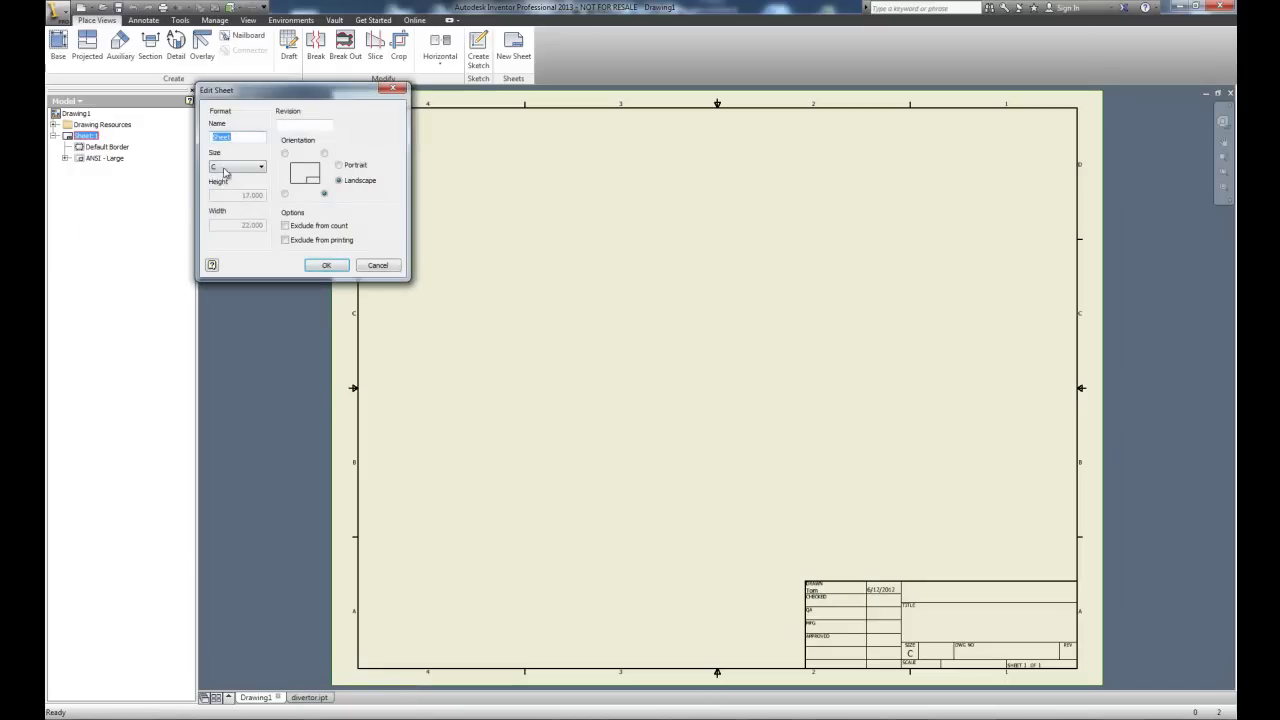
click(225, 167)
click(231, 187)
click(328, 267)
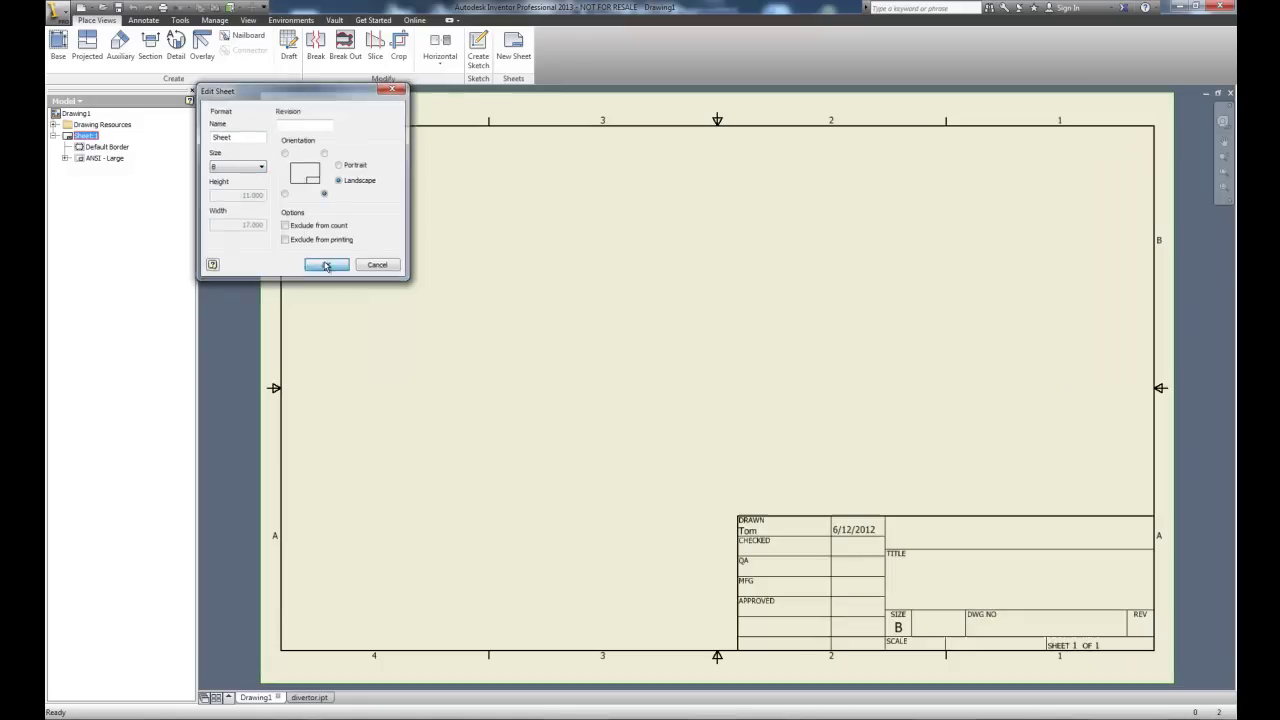
Replace the sheet's ANSI - Large title block with the ANSI A title block from the drawing resources
right_click(111, 162)
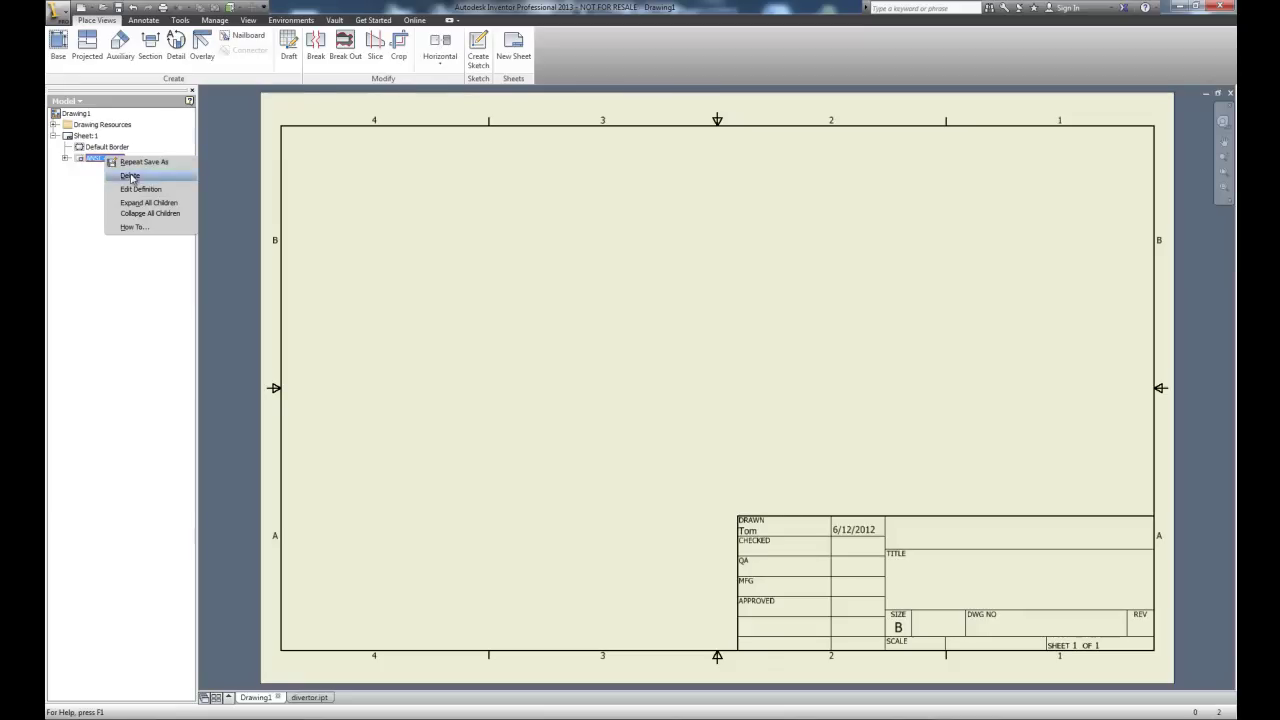
click(130, 175)
click(55, 124)
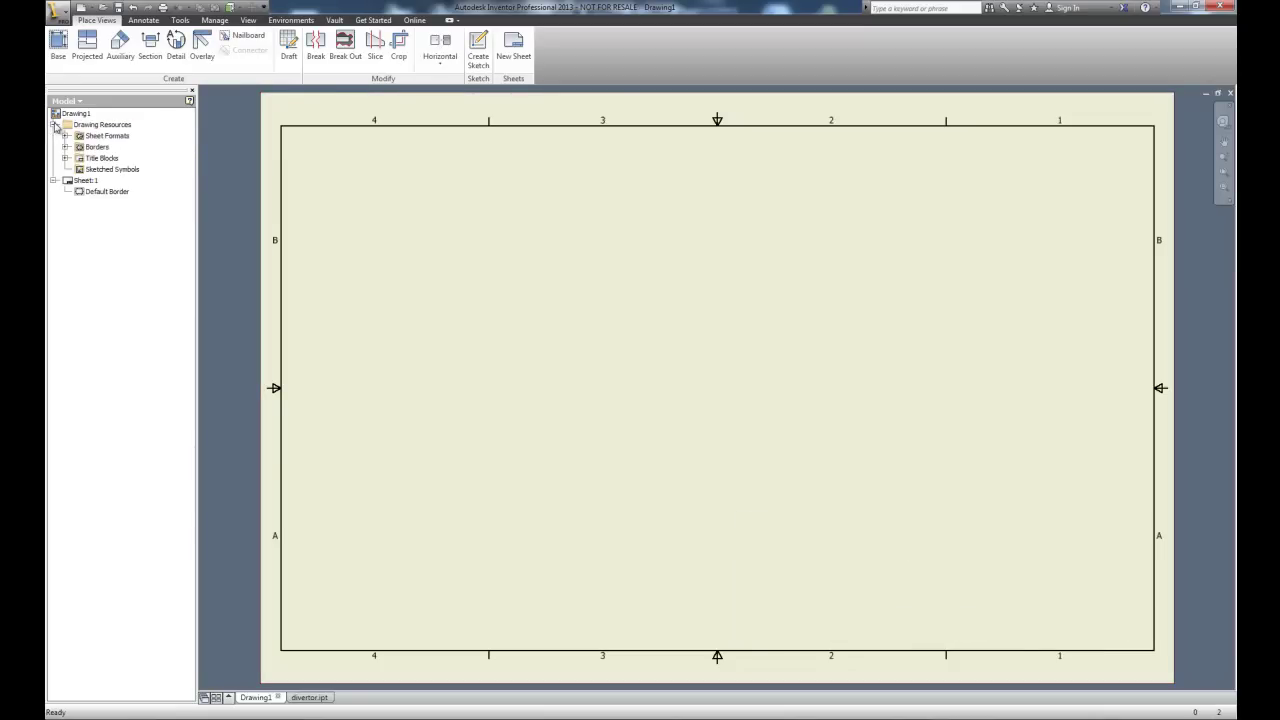
click(66, 158)
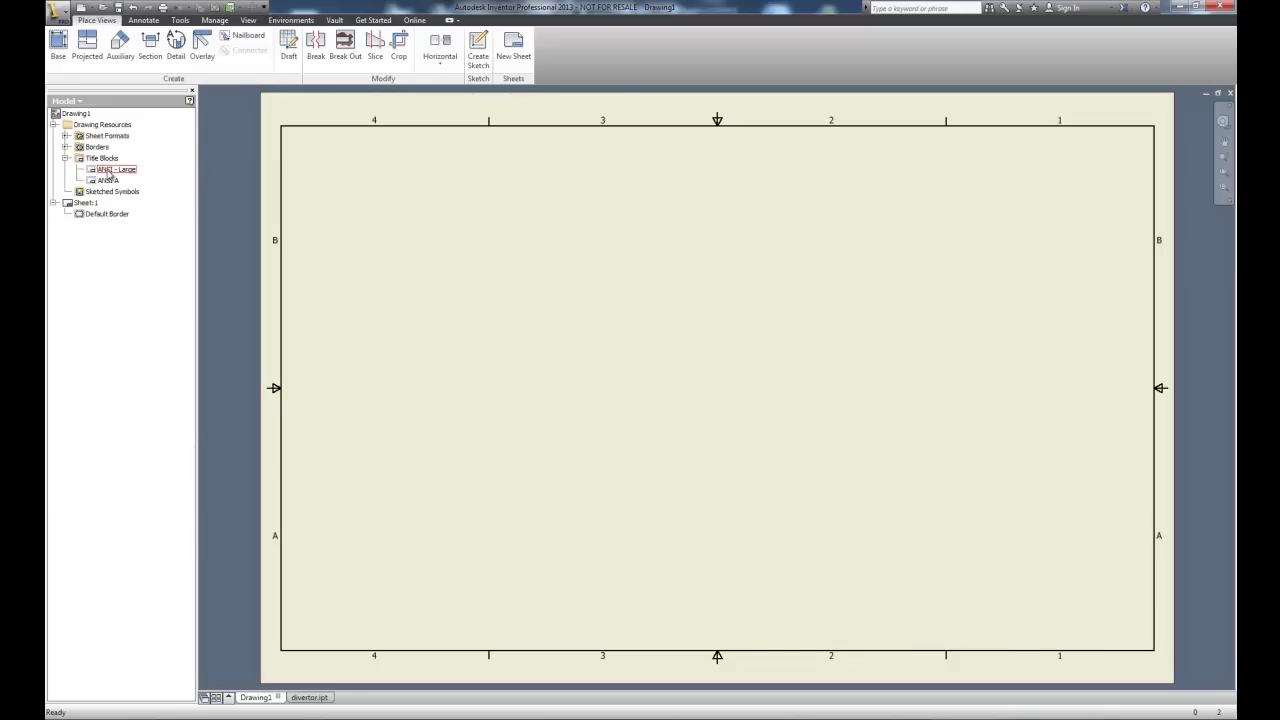
right_click(108, 181)
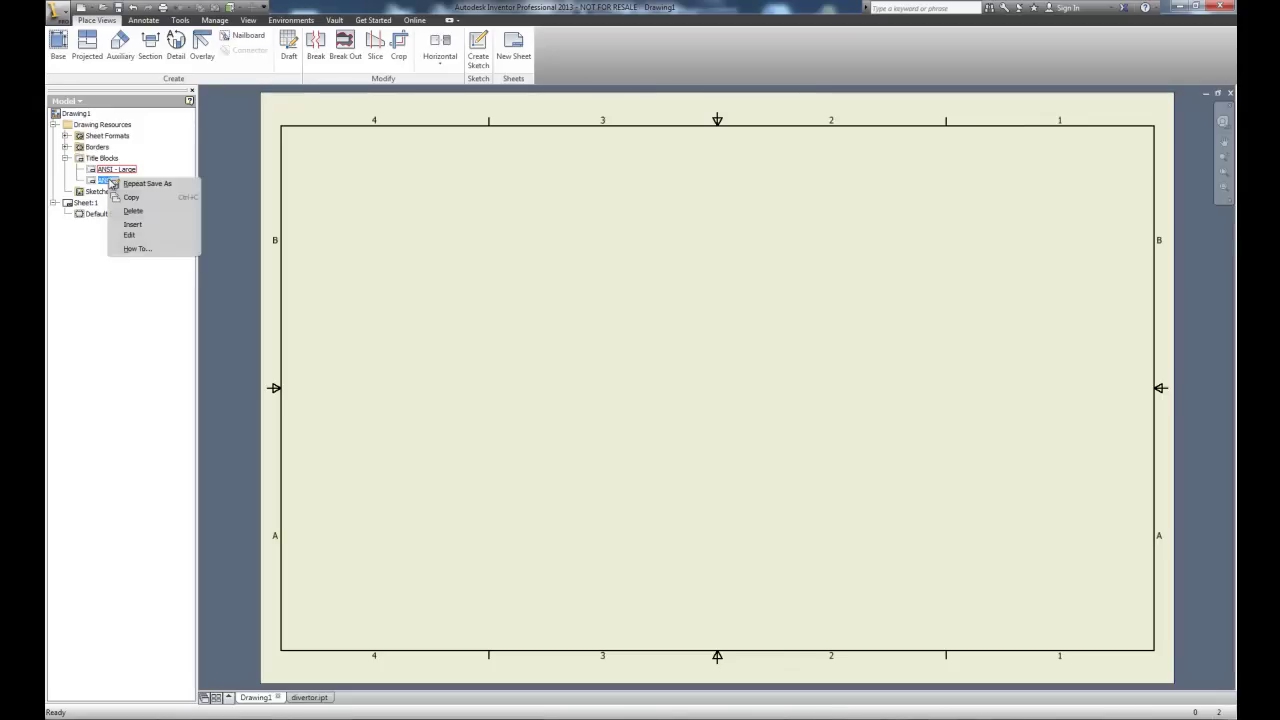
click(137, 225)
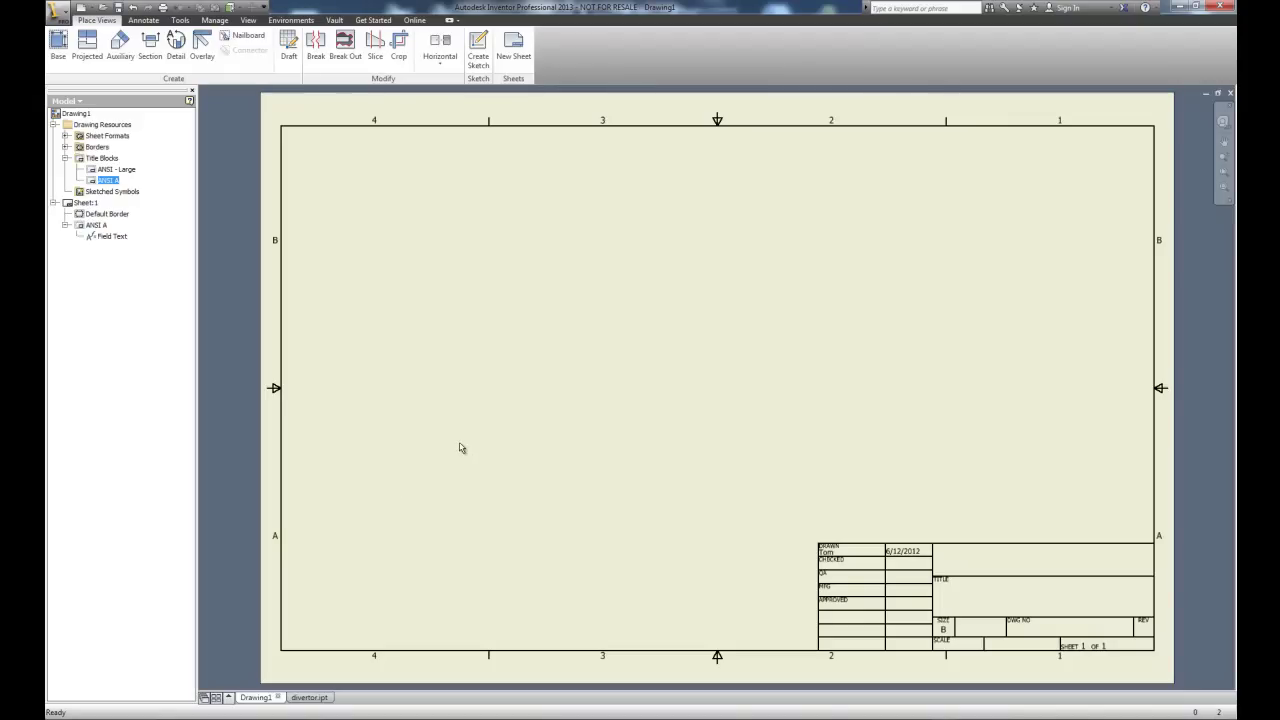
Place a base view of the divertor part at 1:1 in the Right orientation above the title block, without projected views
click(58, 55)
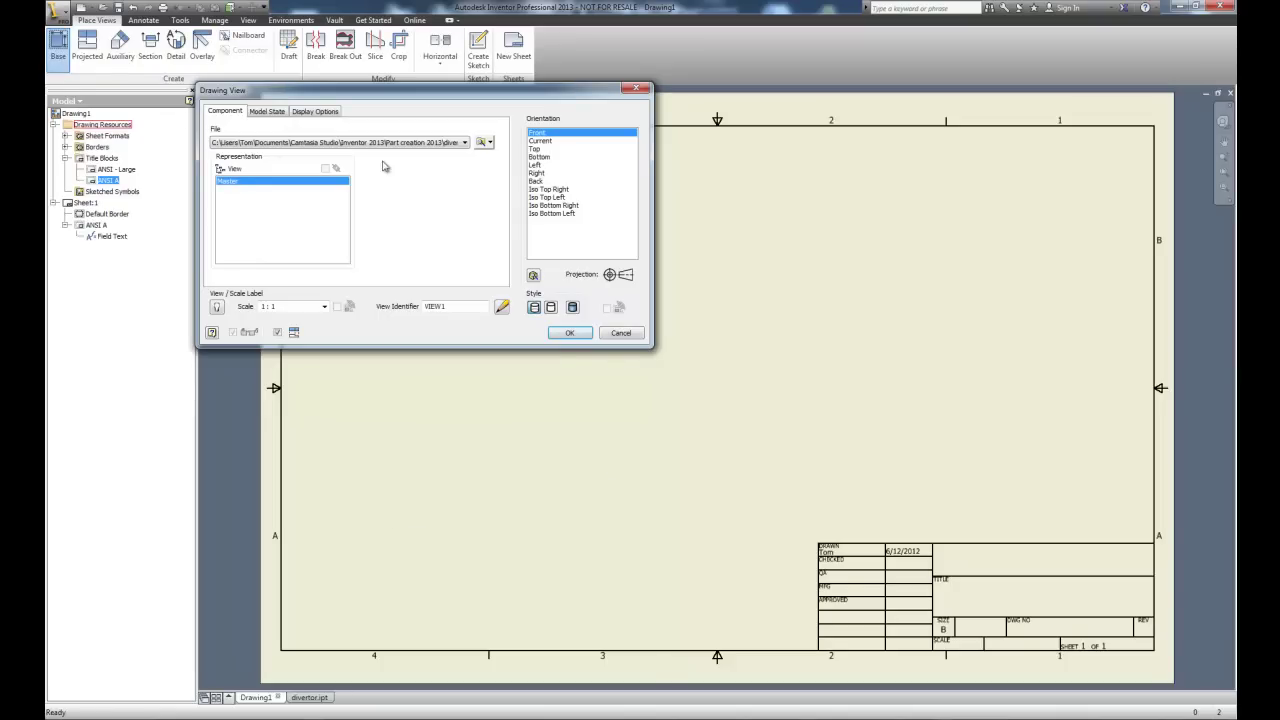
scroll(545, 480, down, 3)
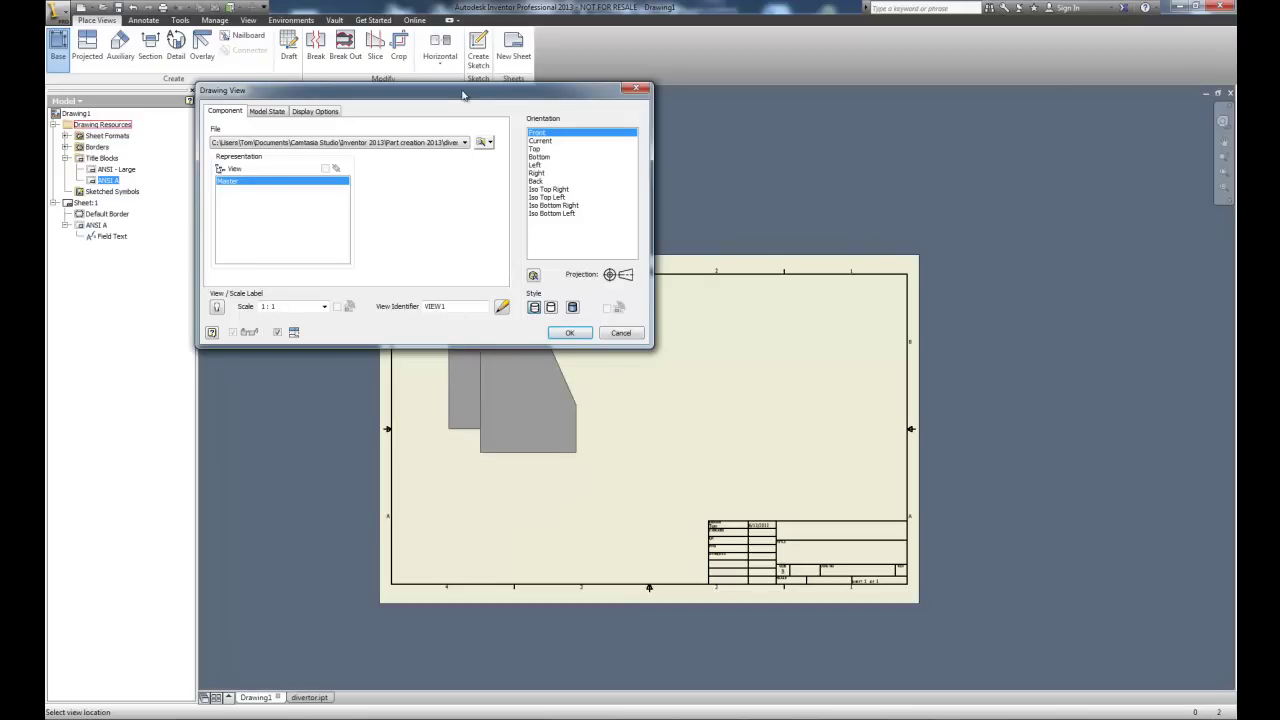
mouse_move(465, 91)
mouse_down()
mouse_move(692, 39)
mouse_move(801, 35)
mouse_up()
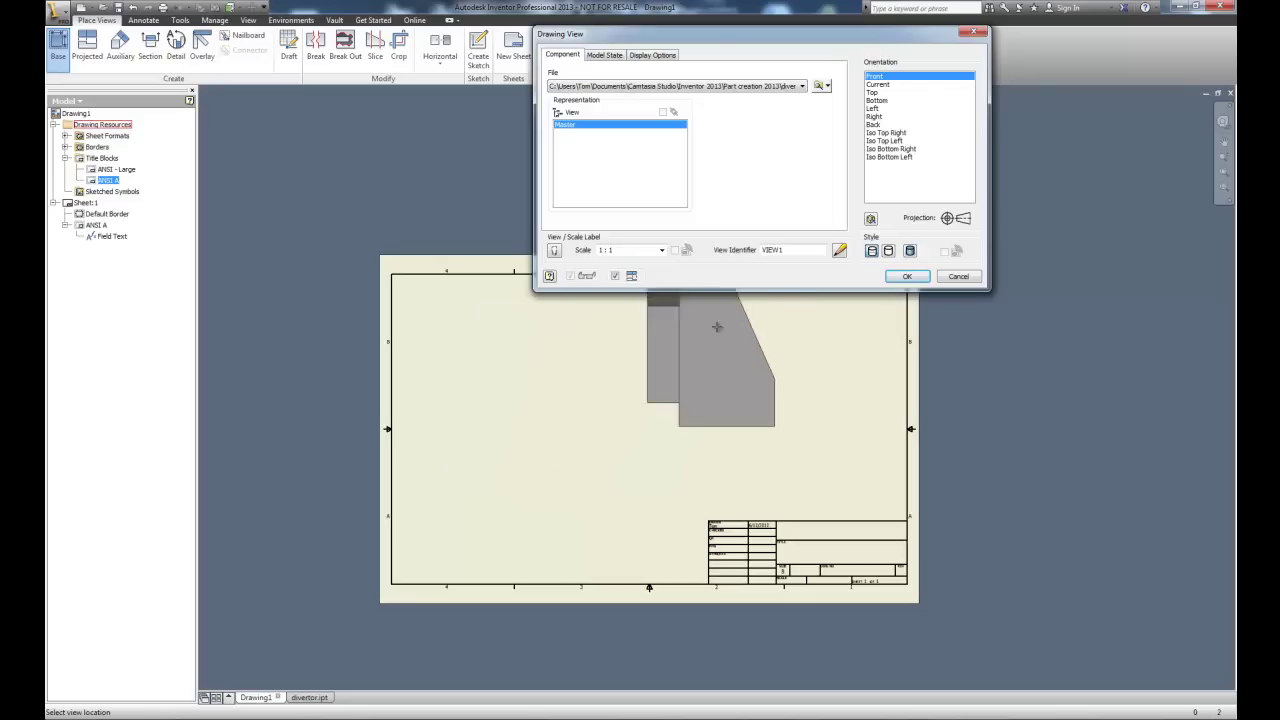
click(880, 116)
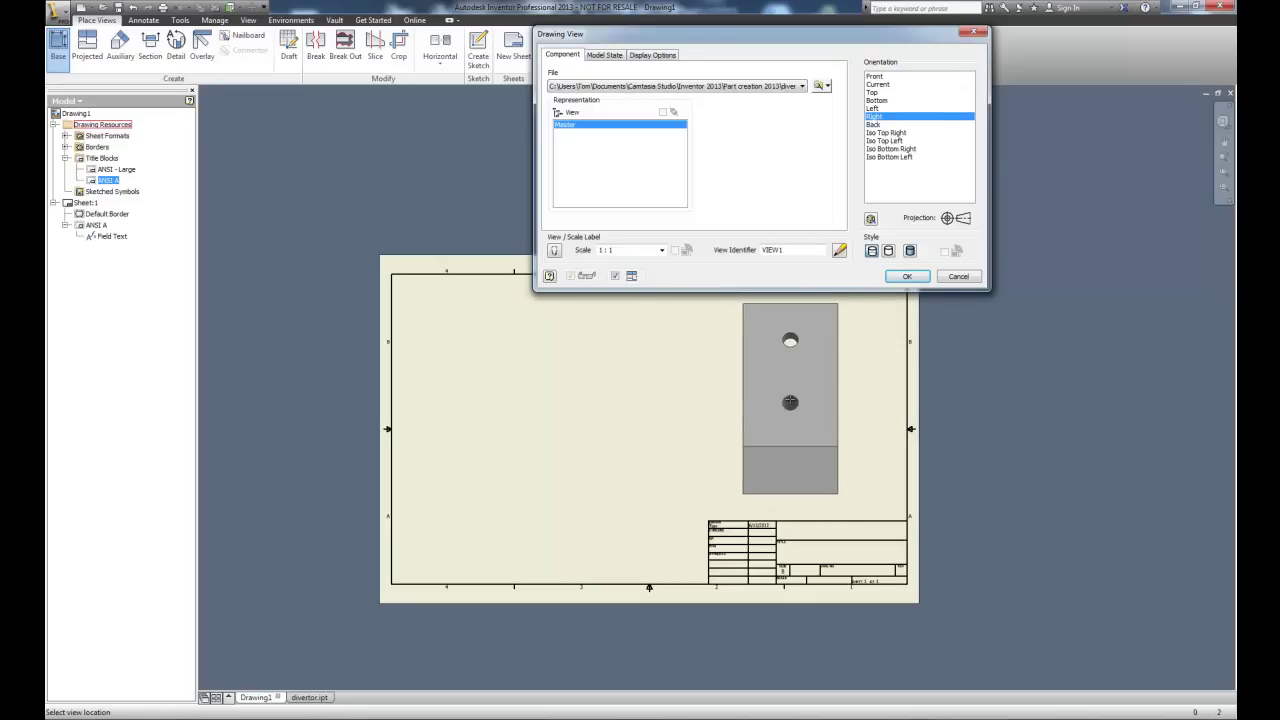
click(873, 92)
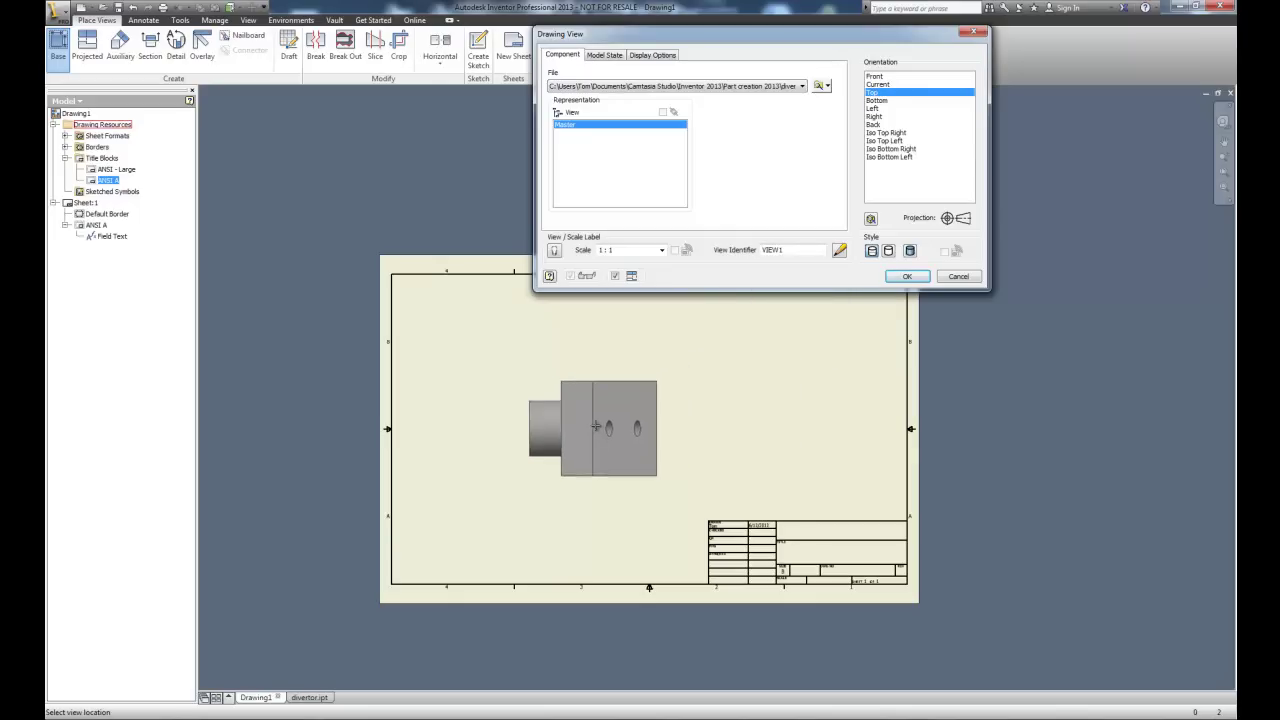
click(876, 117)
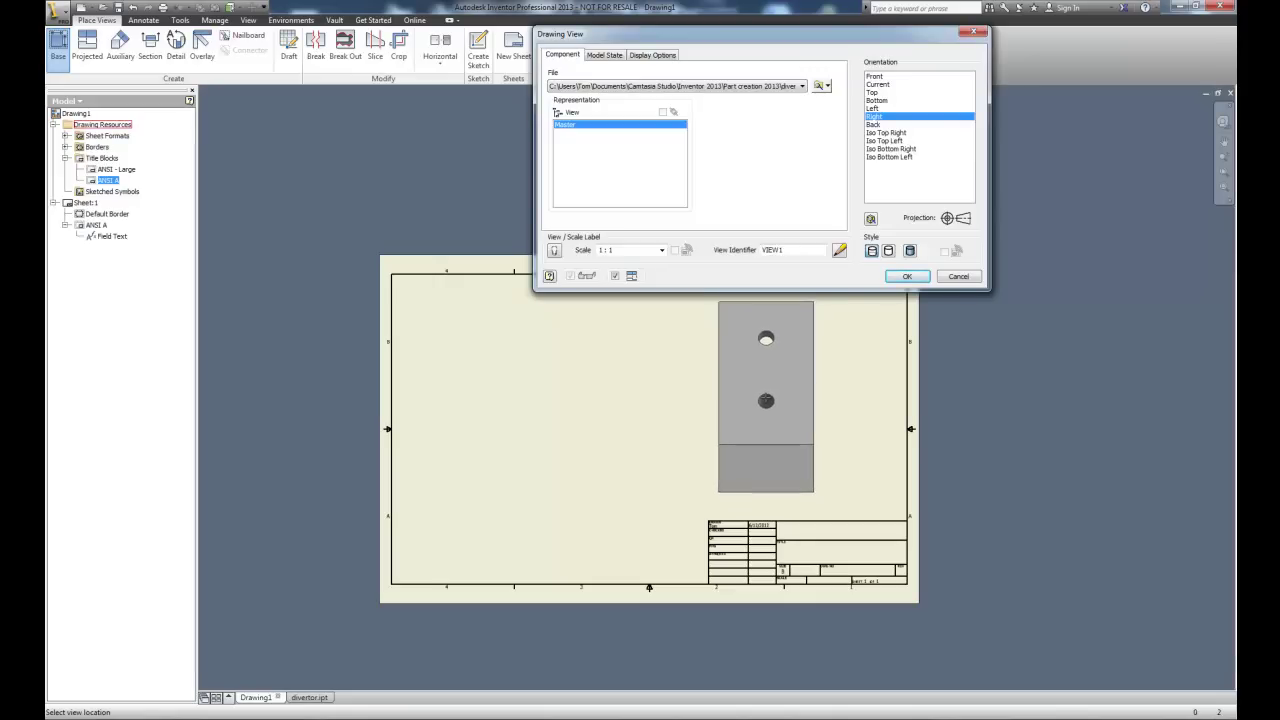
click(766, 396)
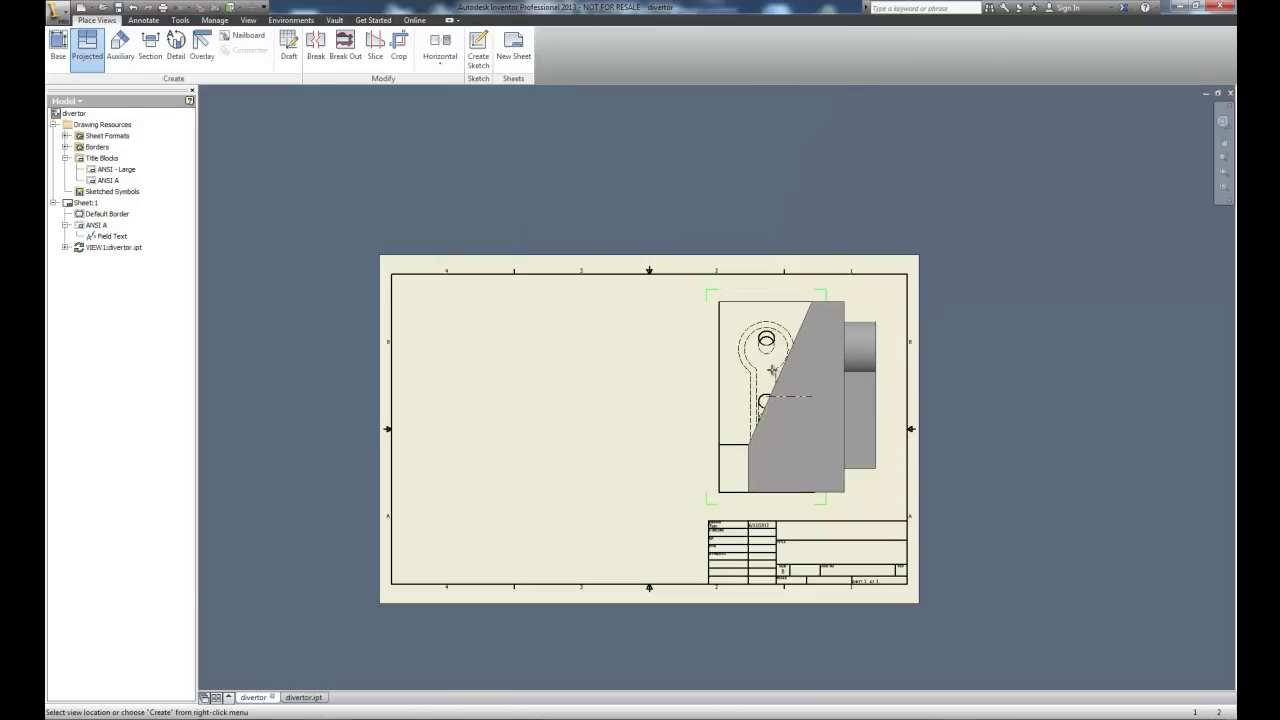
right_click(777, 376)
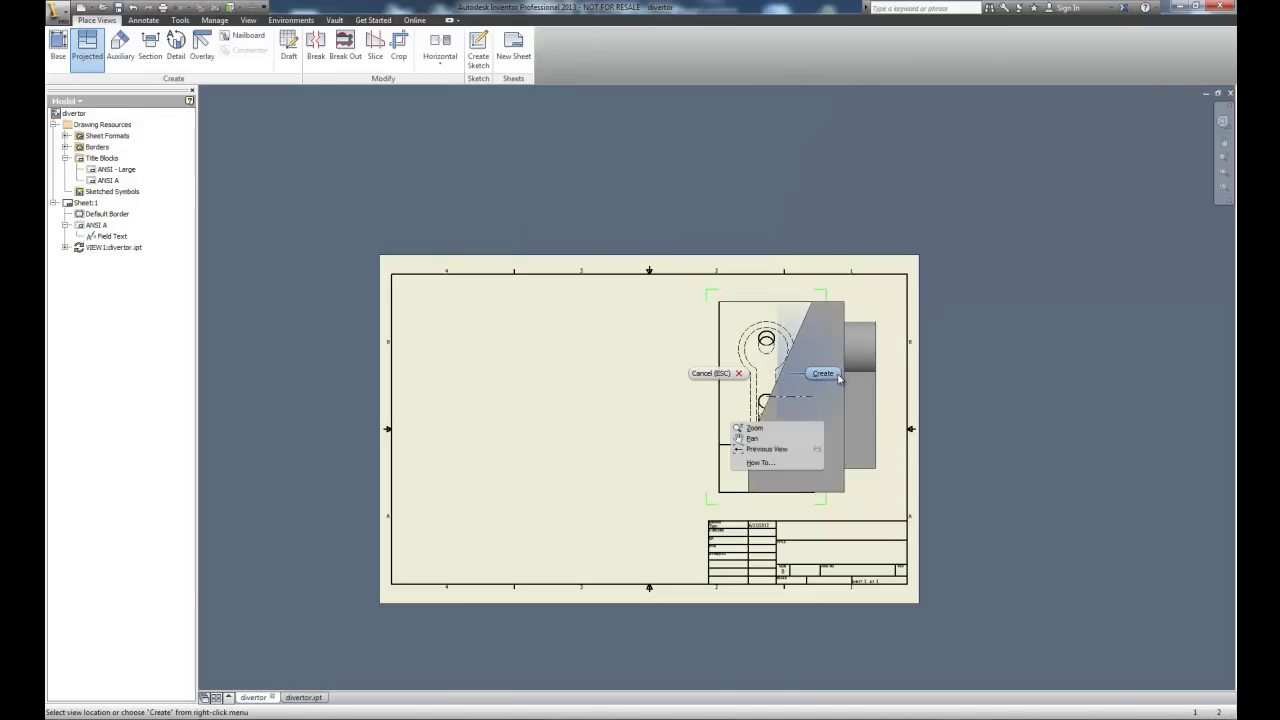
click(823, 373)
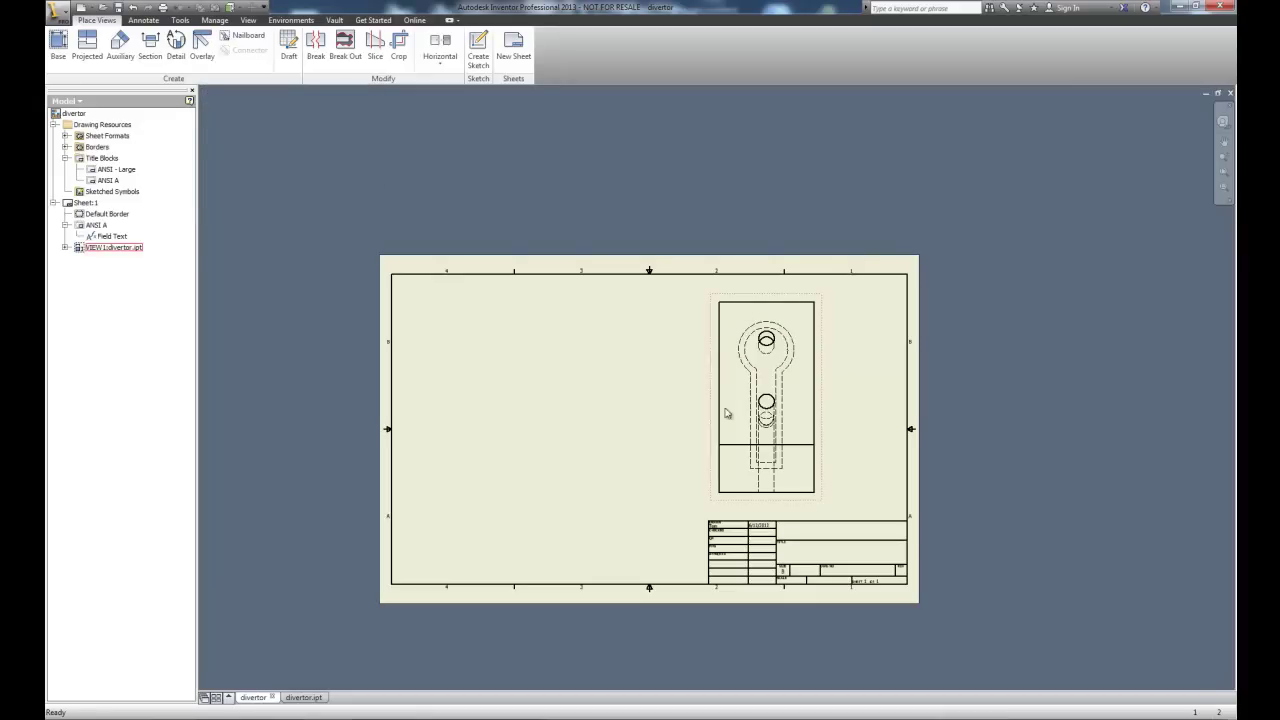
Start a section view from the base view and draw a vertical section line through the hole centres, extending past both ends of the part
scroll(800, 377, up, 1)
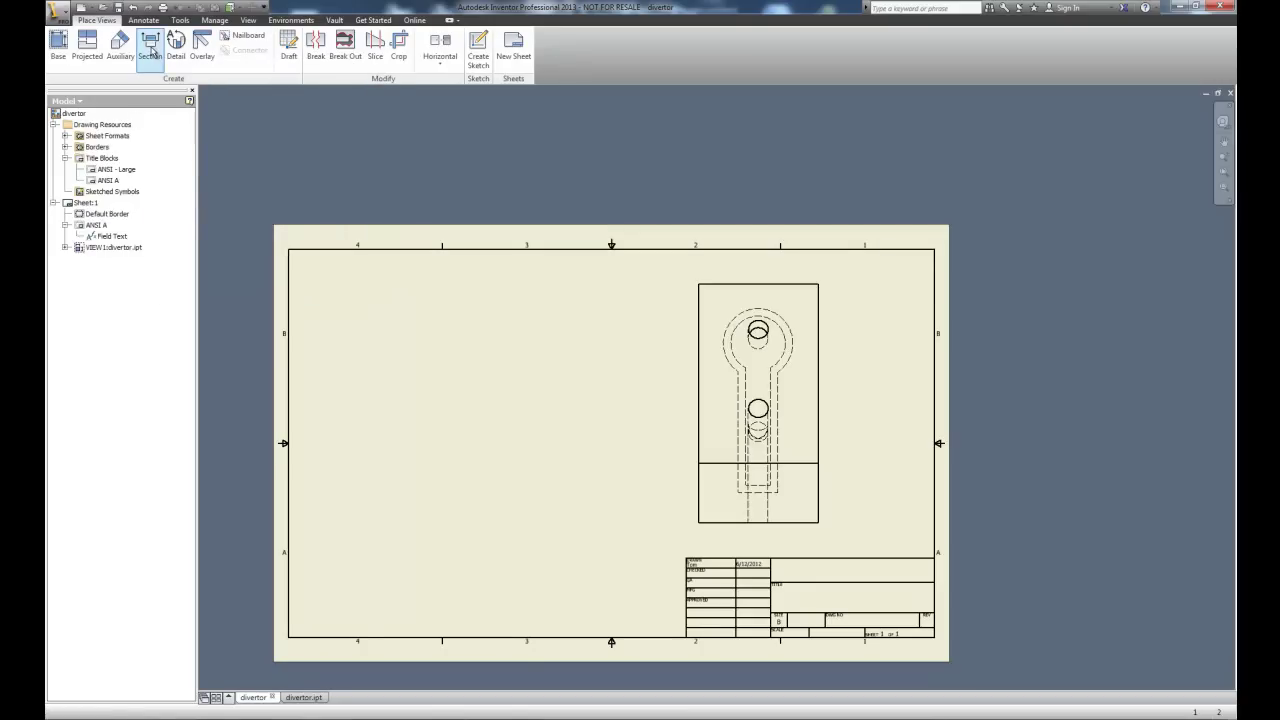
click(152, 50)
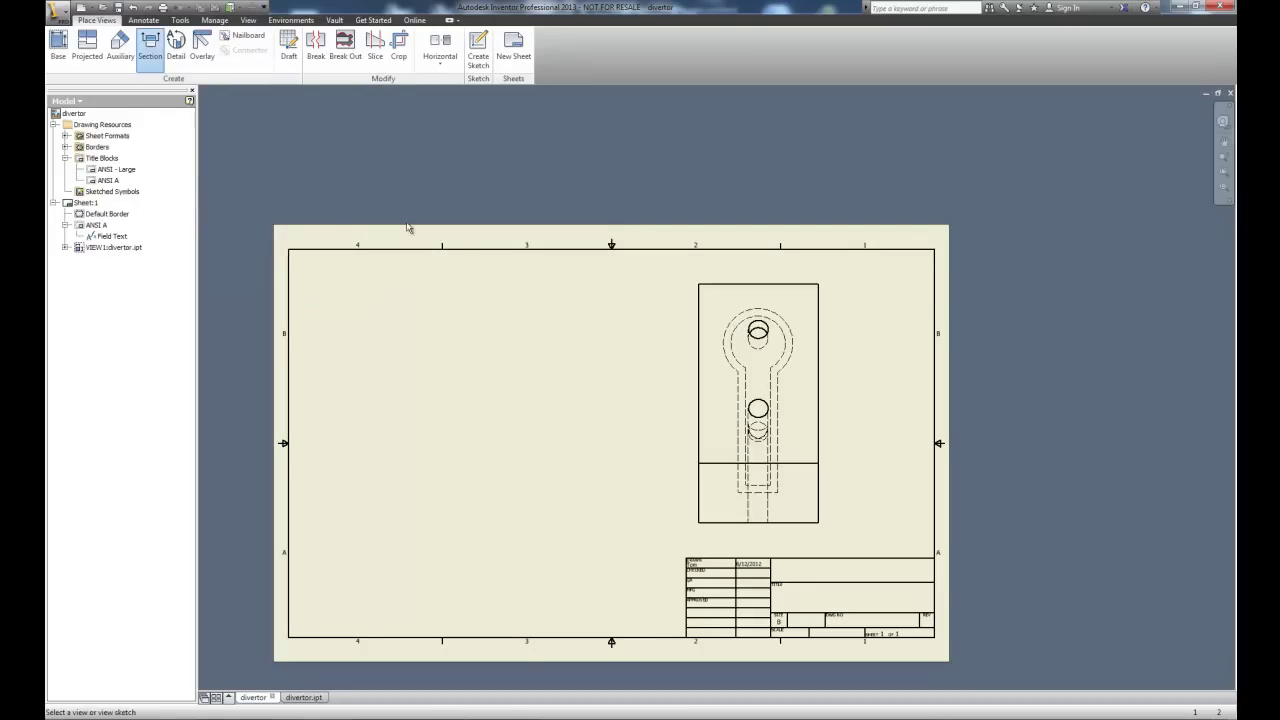
click(757, 284)
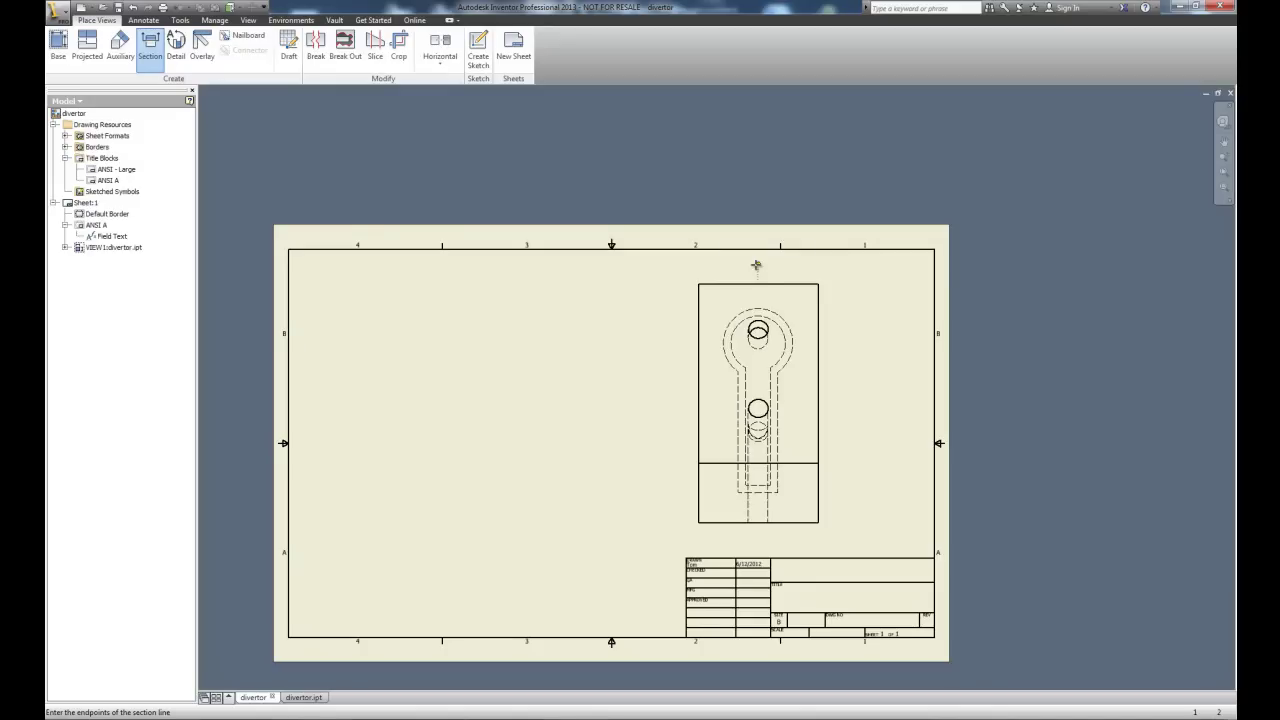
click(757, 265)
click(761, 535)
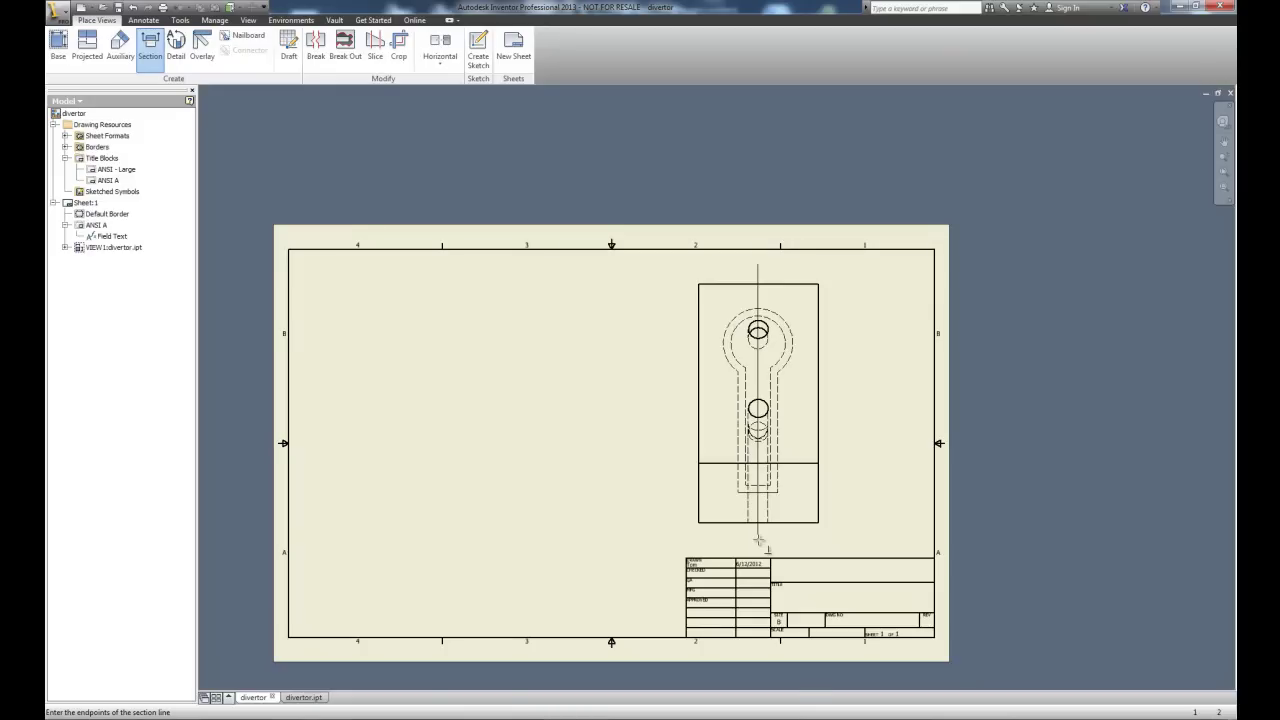
click(759, 540)
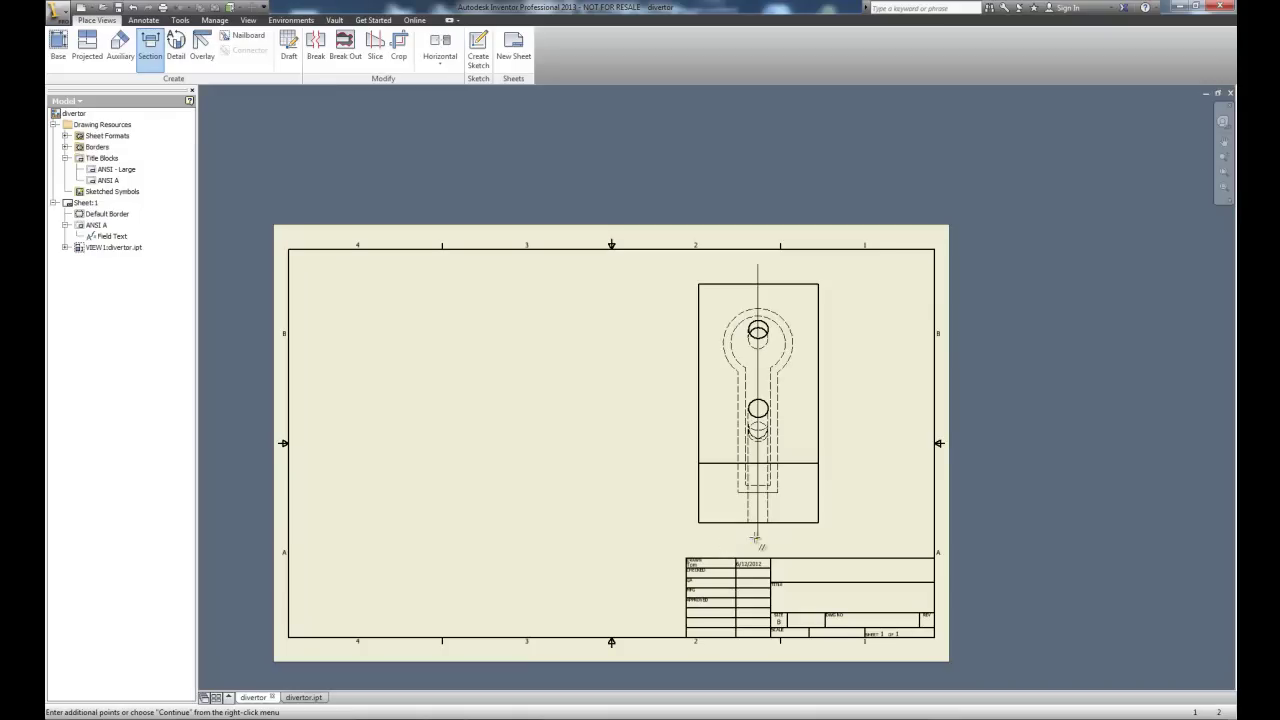
Finish the section line and place the full-depth section view at 1:1 scale on the side of the base view opposite the sheet's right border
right_click(706, 534)
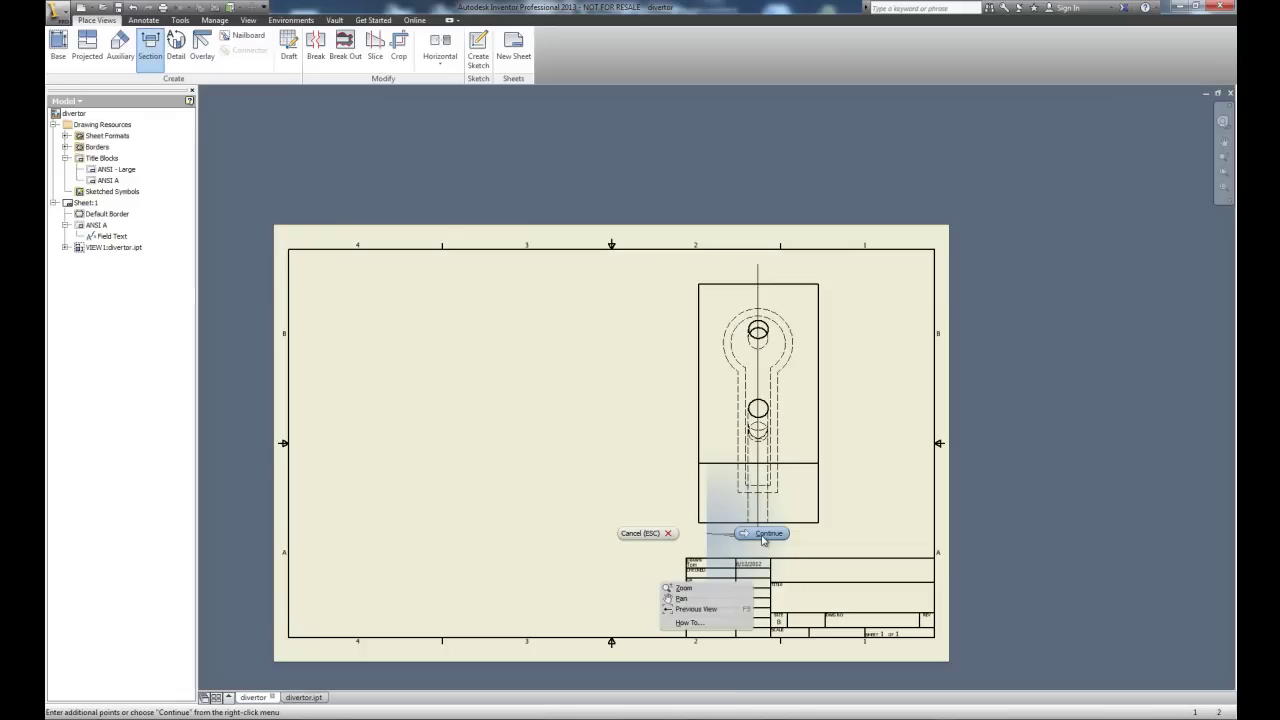
click(763, 534)
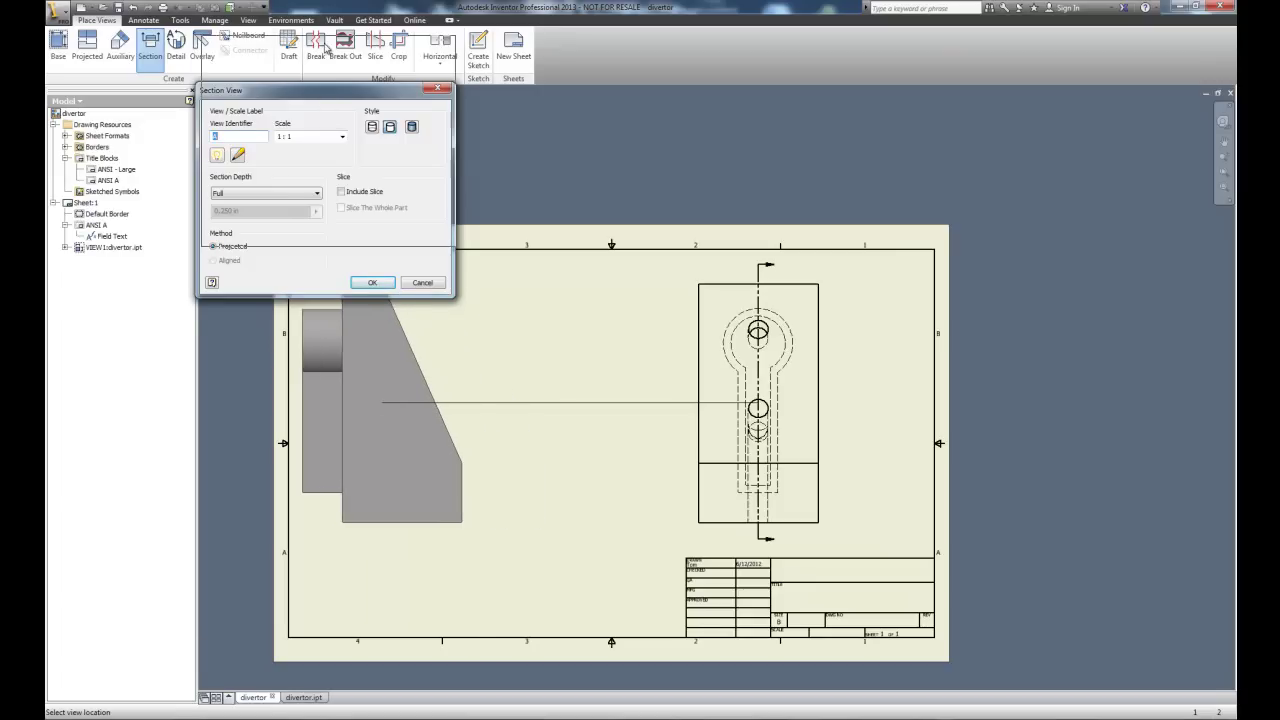
drag(323, 98, 326, 49)
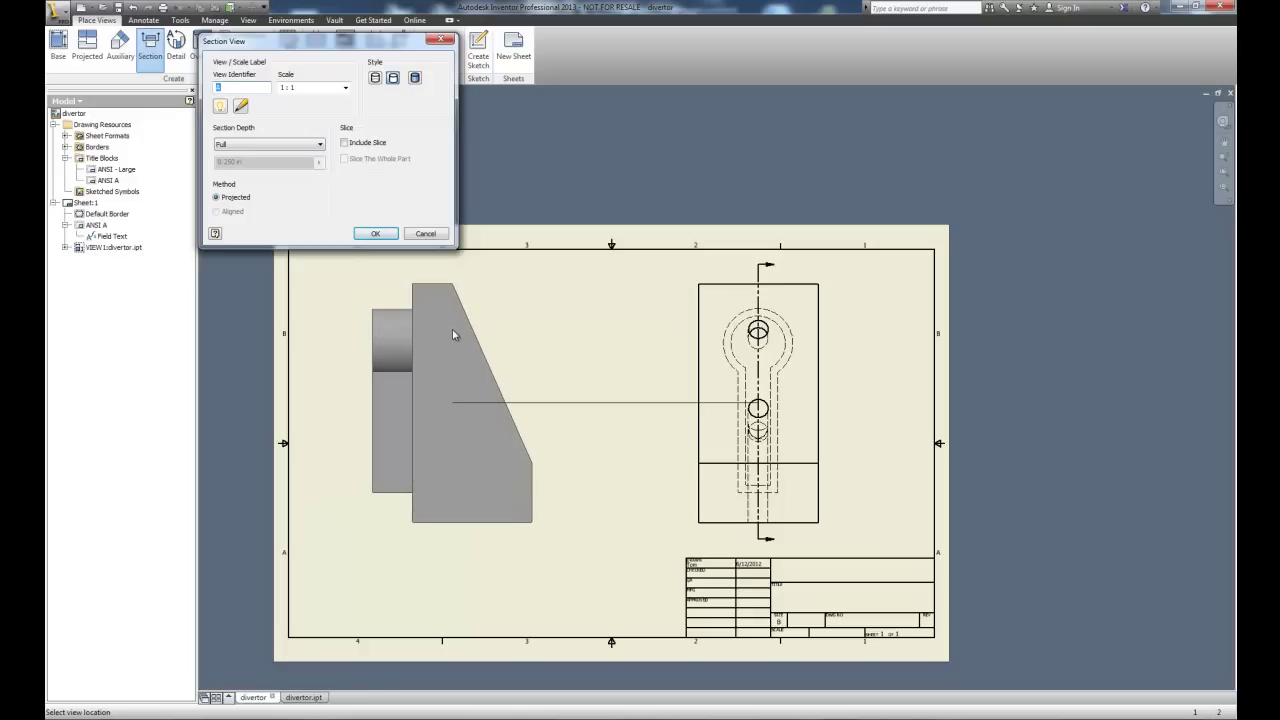
click(452, 329)
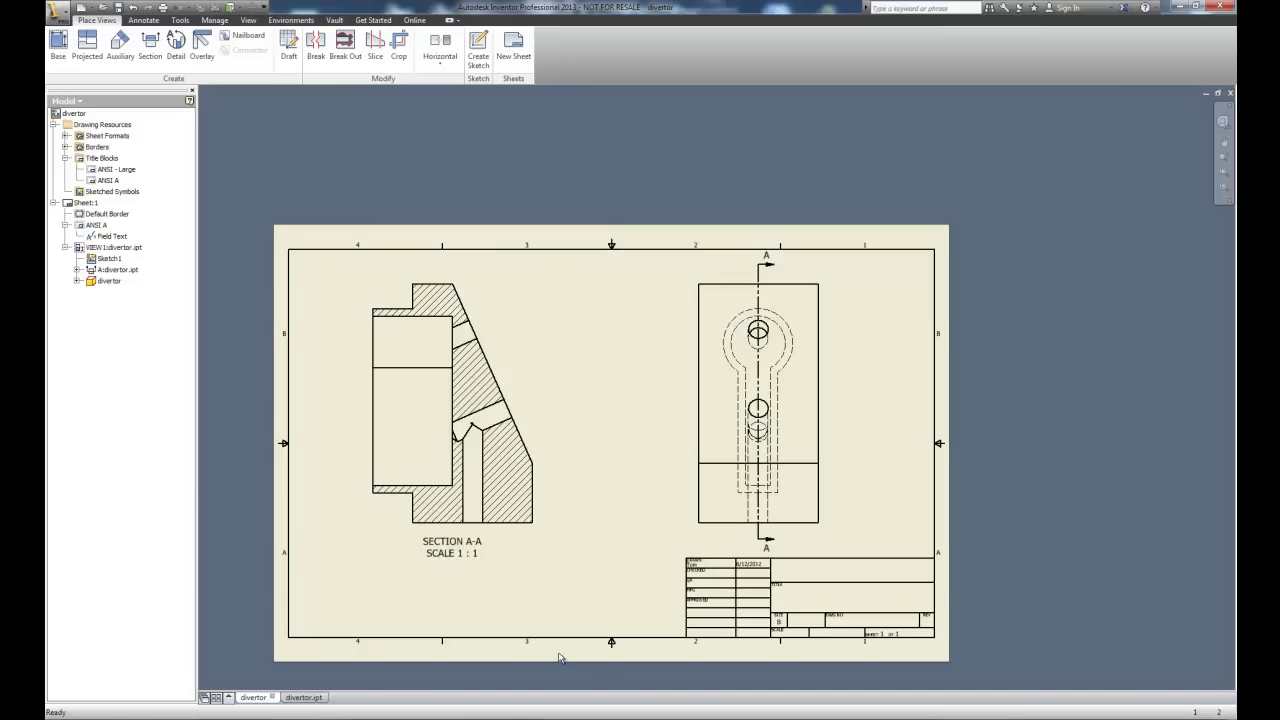
scroll(545, 436, up, 5)
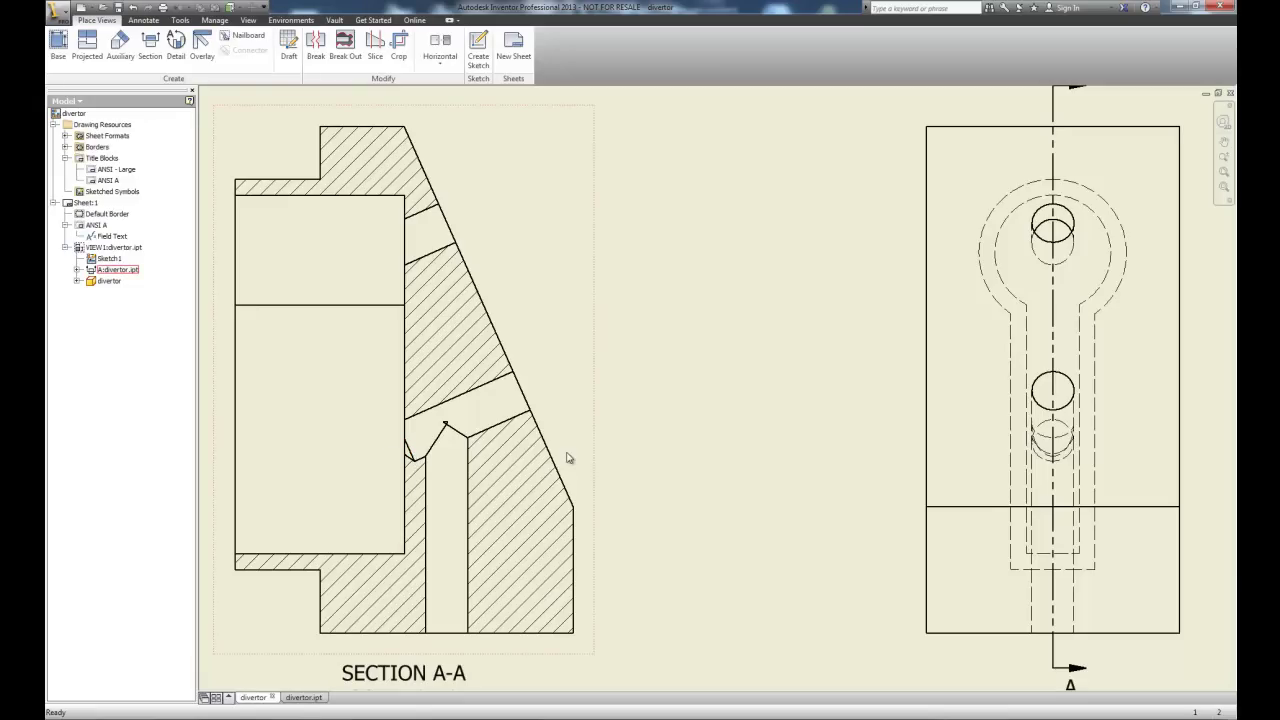
scroll(567, 456, down, 3)
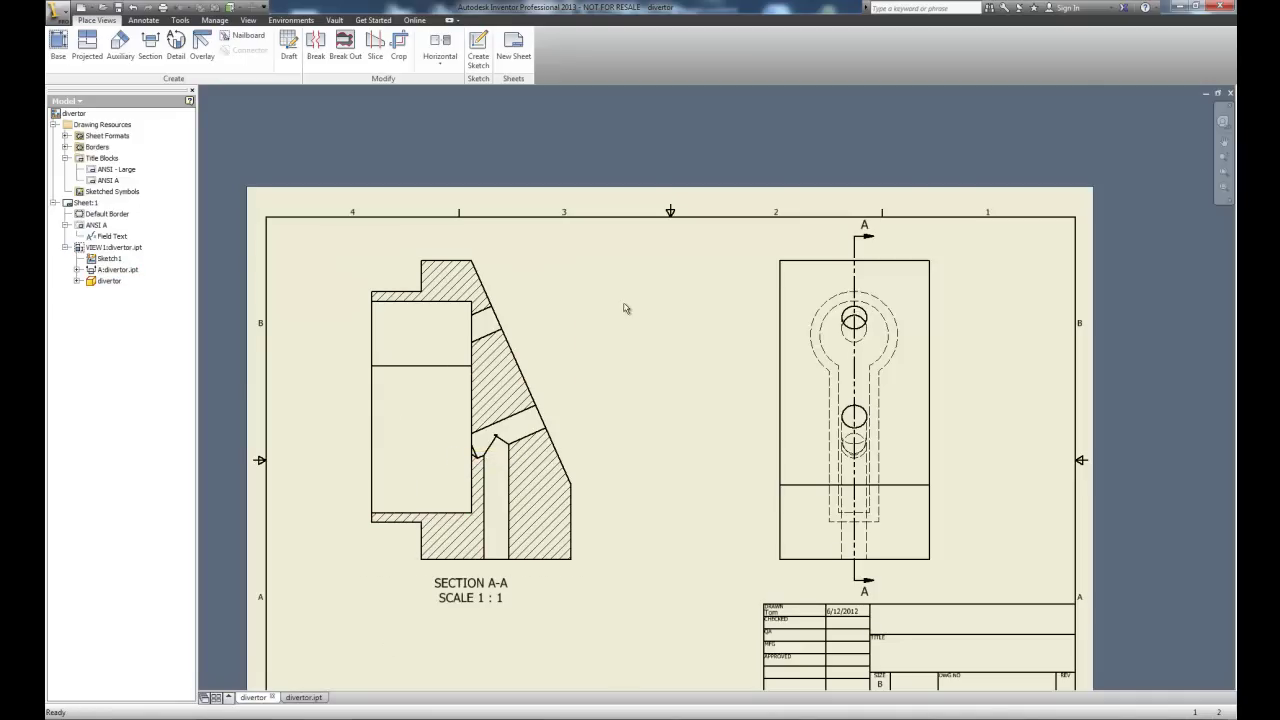
scroll(624, 312, up, 3)
key(Home)
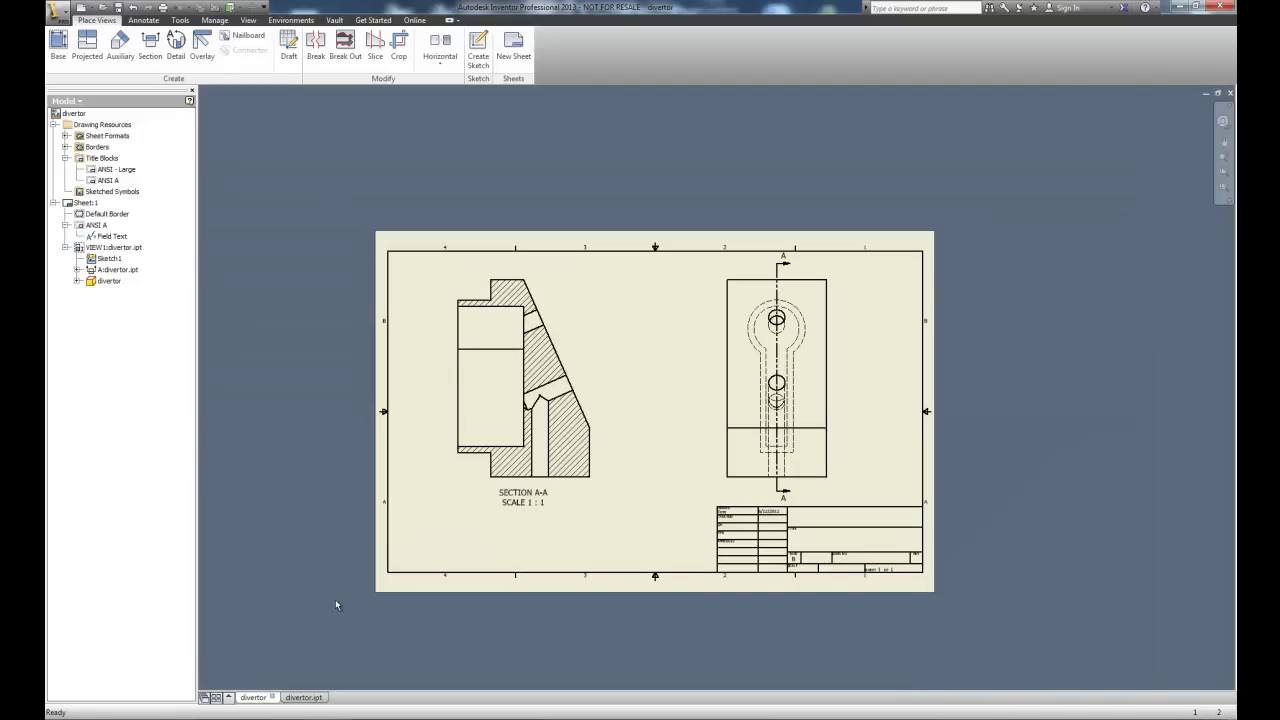
In the divertor.ipt part, set the depth of Hole1 to 1.75 in and save the part
click(303, 698)
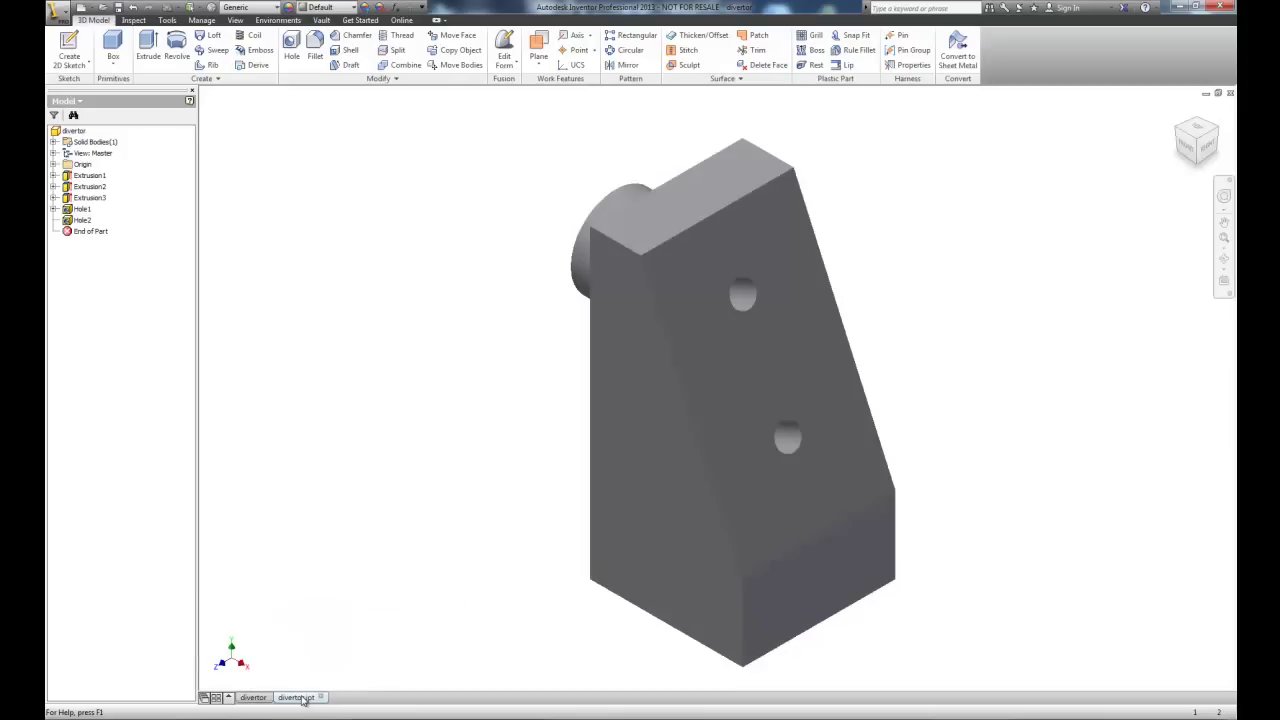
right_click(82, 211)
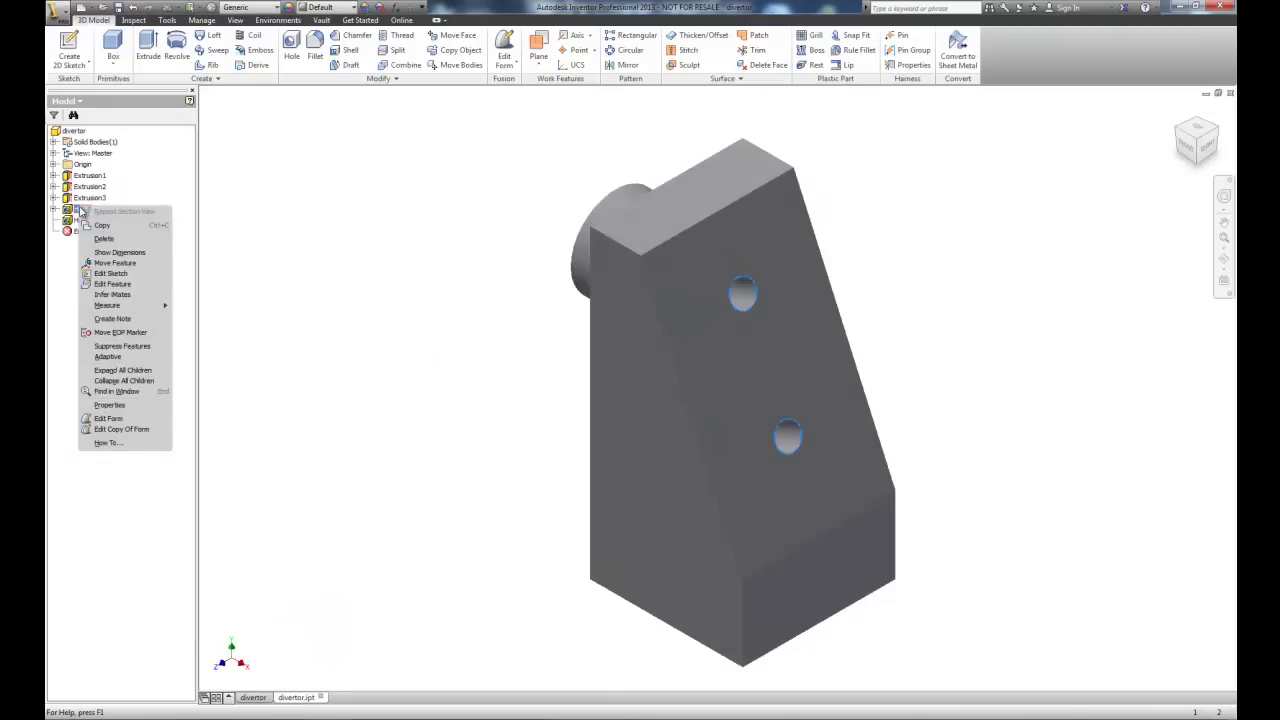
click(124, 285)
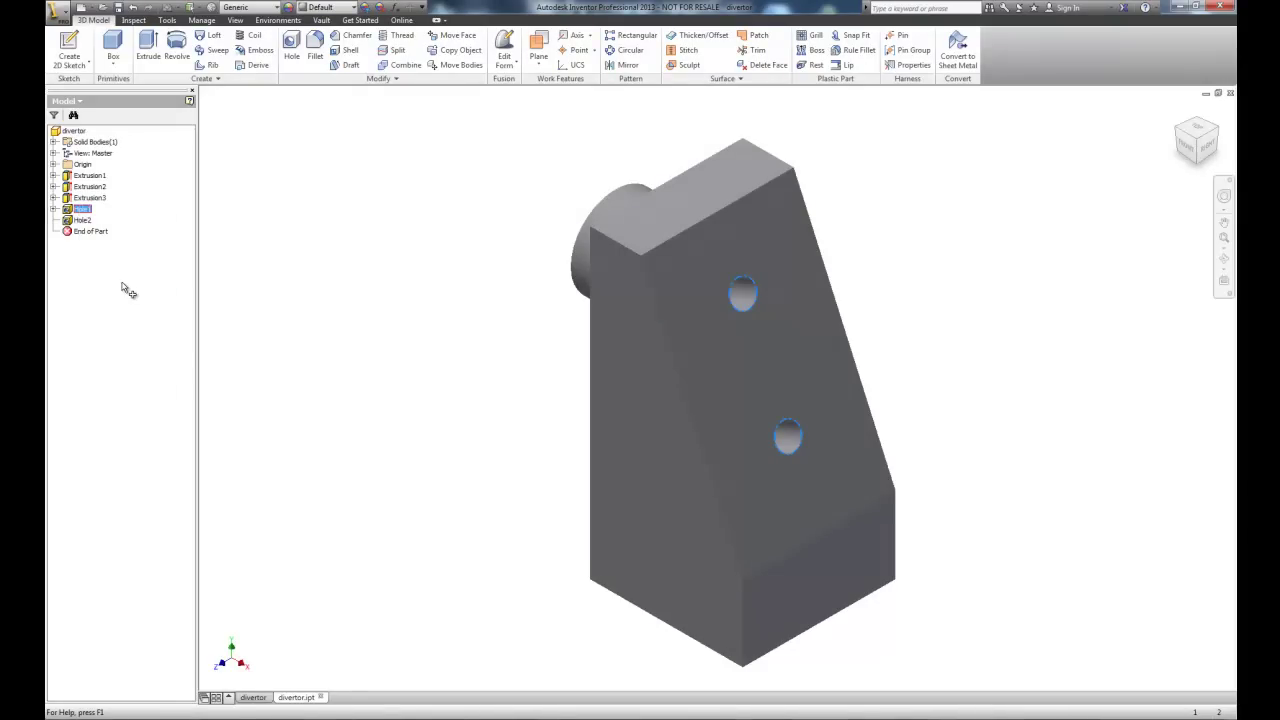
click(458, 205)
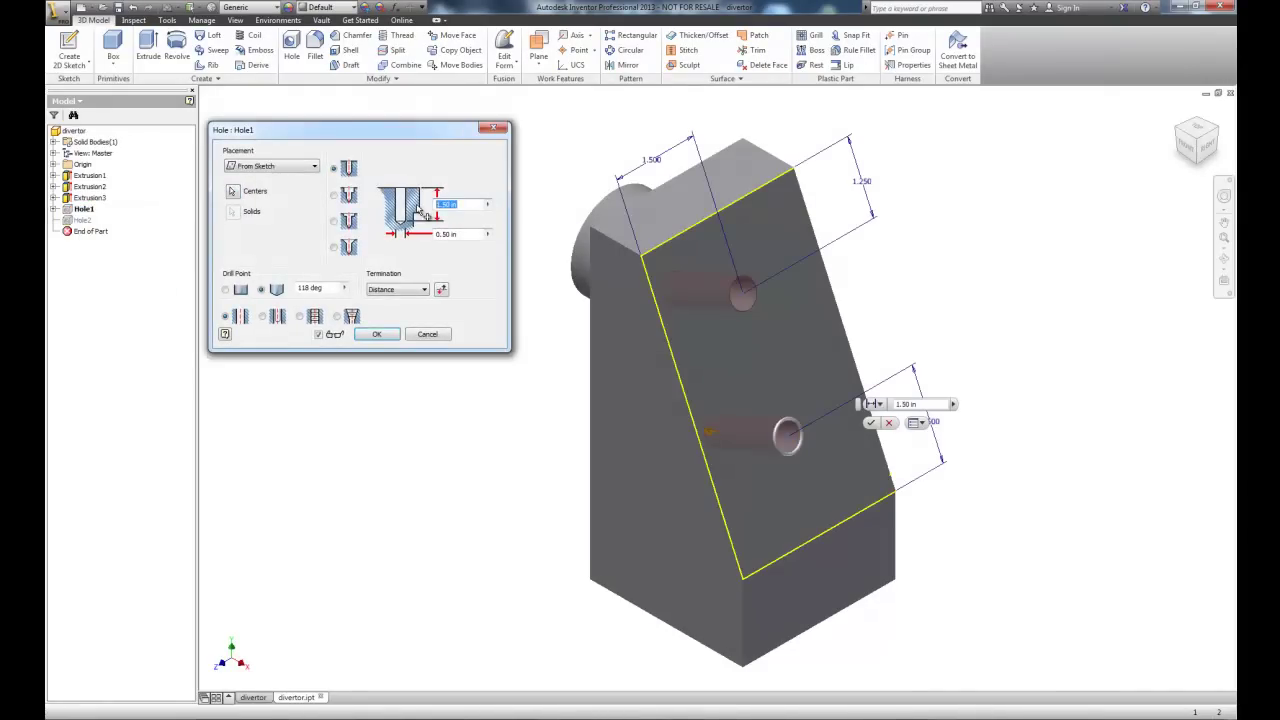
text(1.75)
click(376, 334)
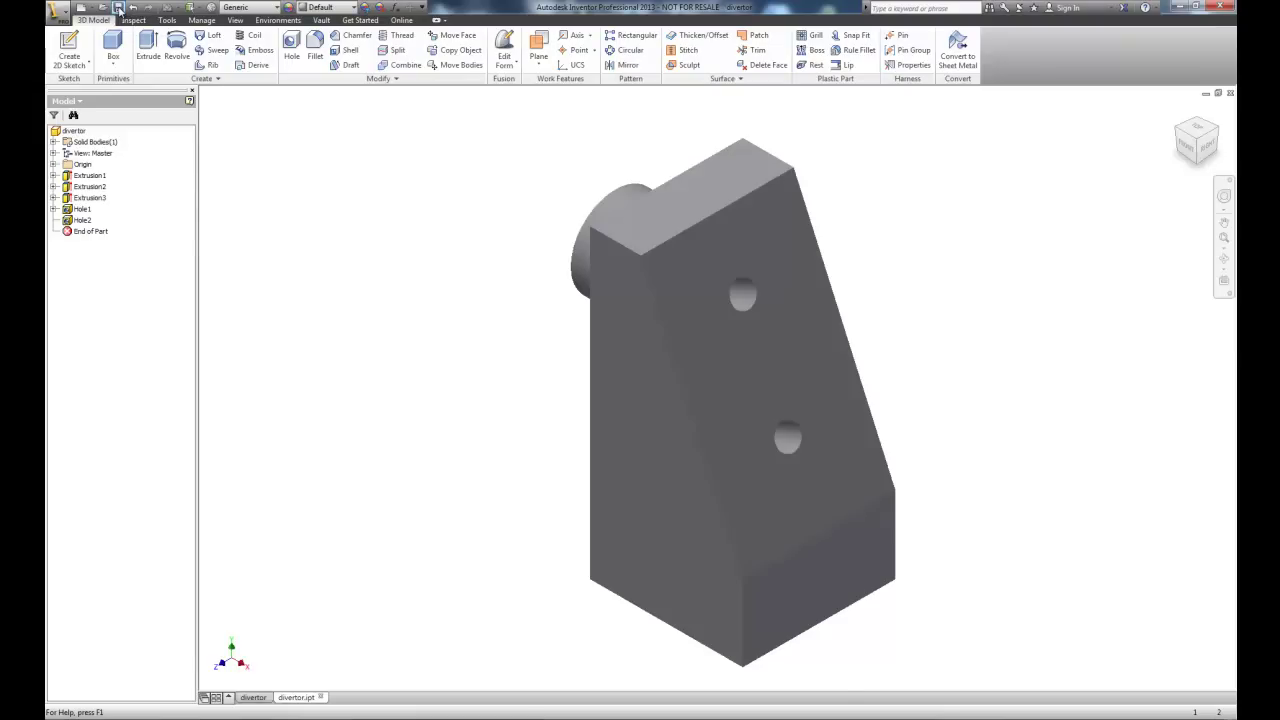
click(118, 8)
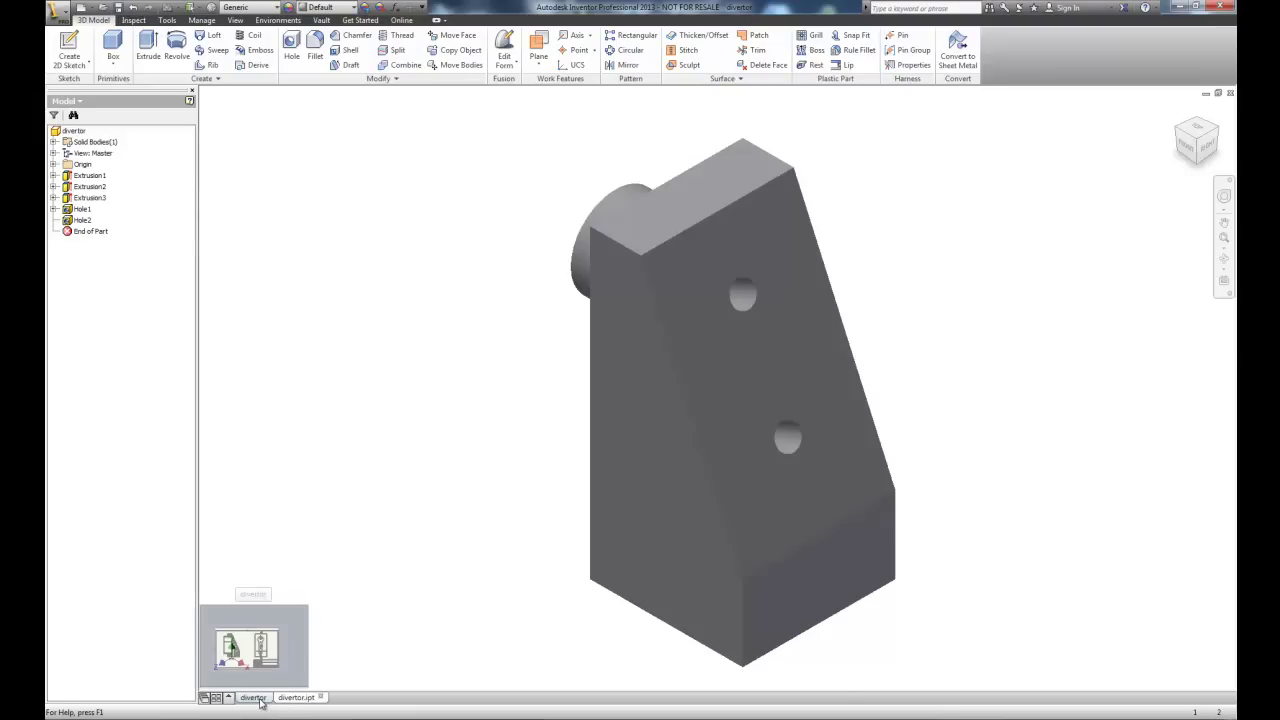
Switch back to the divertor drawing and move the section view's label slightly farther below the view
mouse_move(292, 700)
click(253, 697)
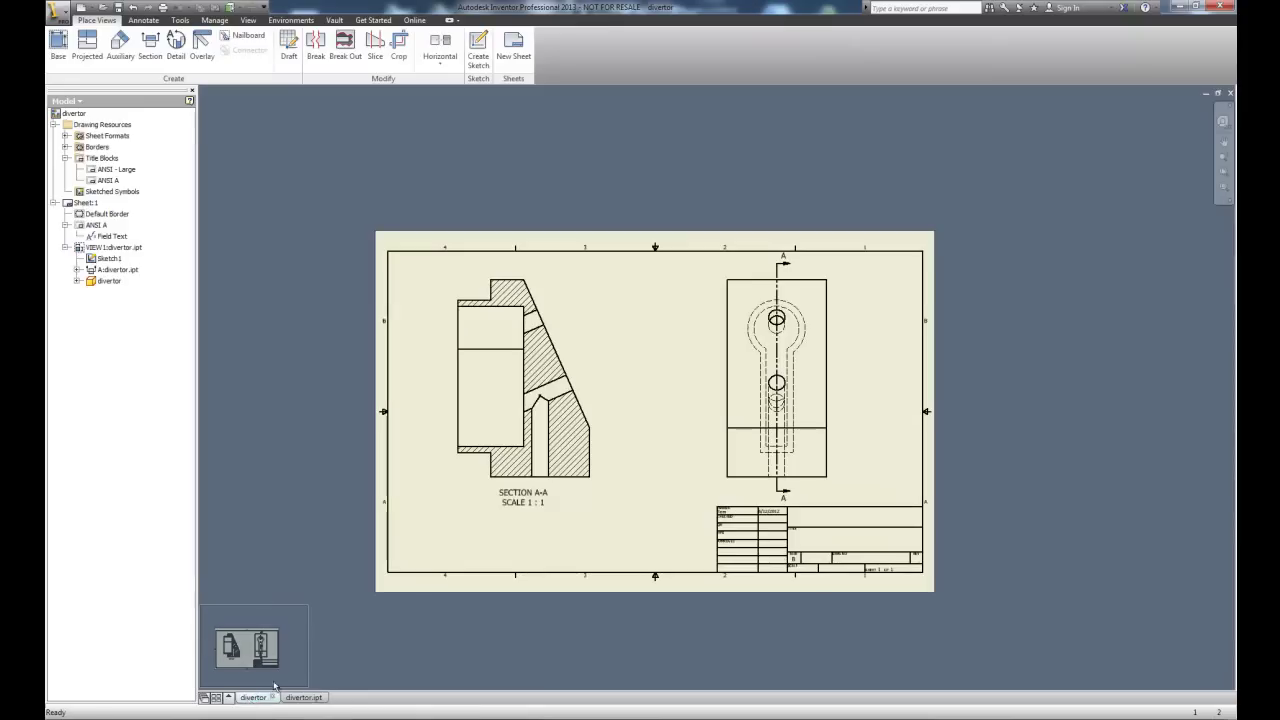
scroll(553, 417, up, 3)
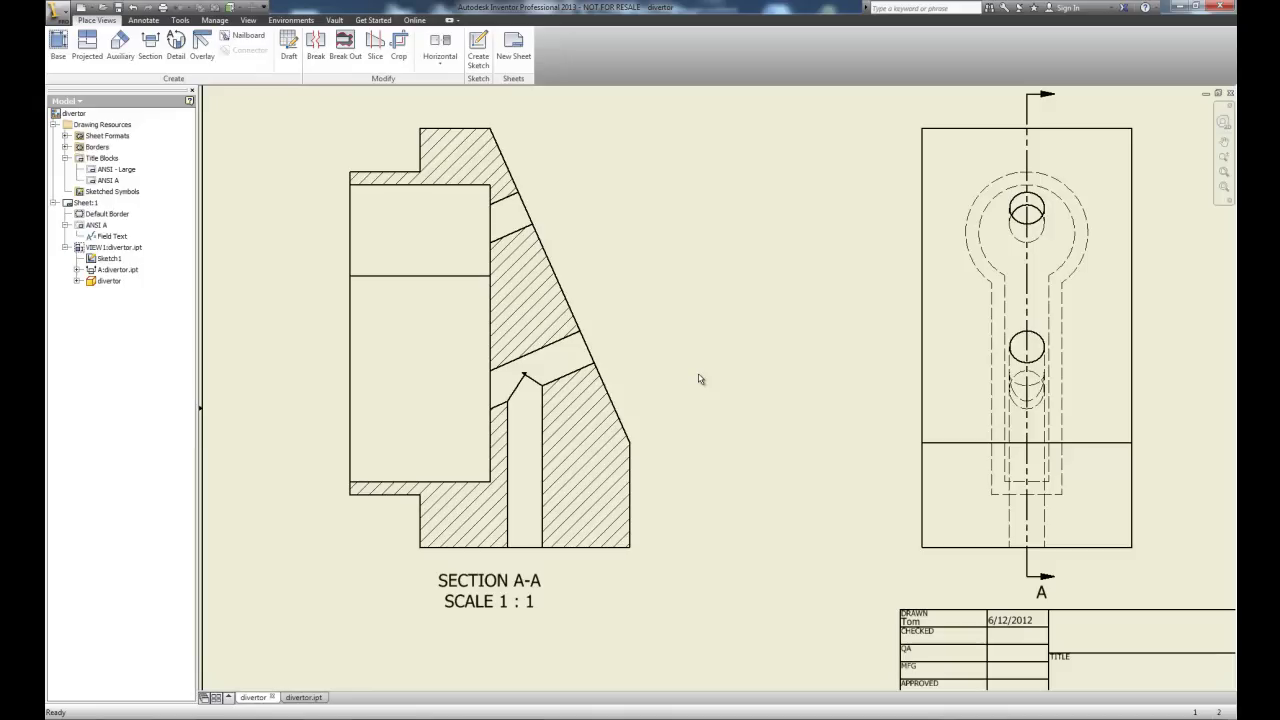
key(Home)
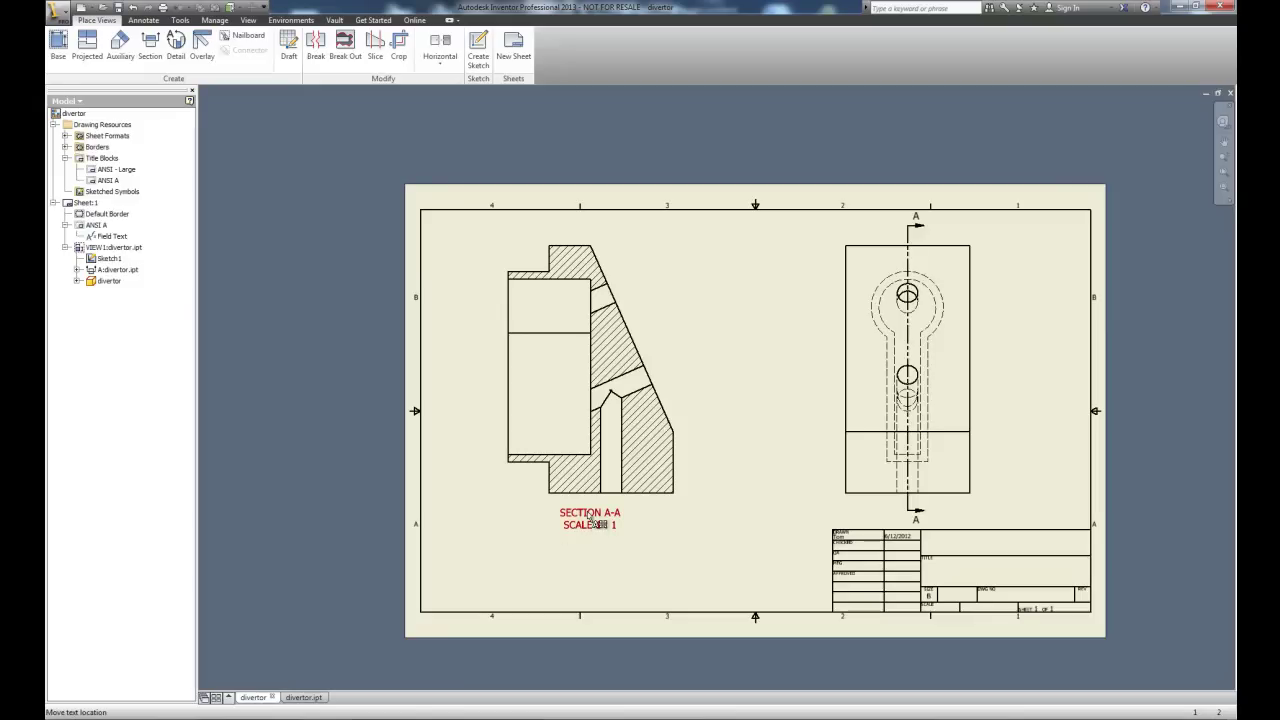
drag(596, 522, 590, 542)
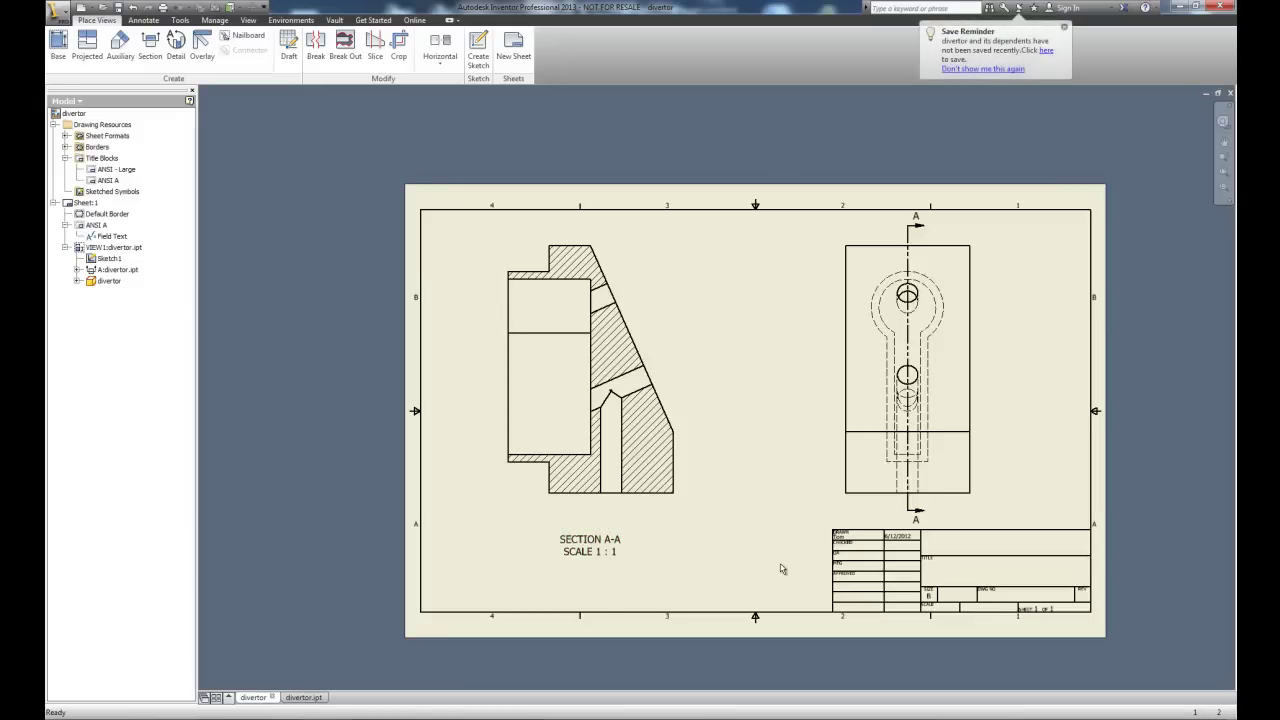
double_click(597, 549)
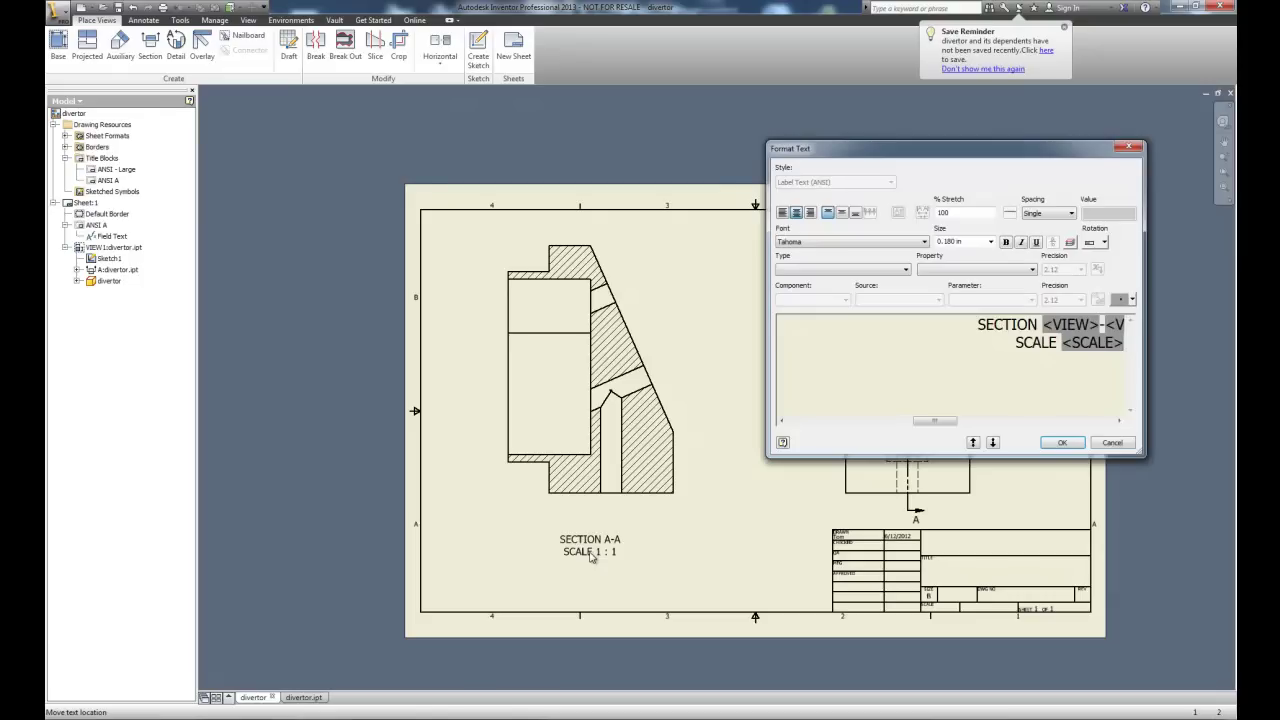
click(1115, 442)
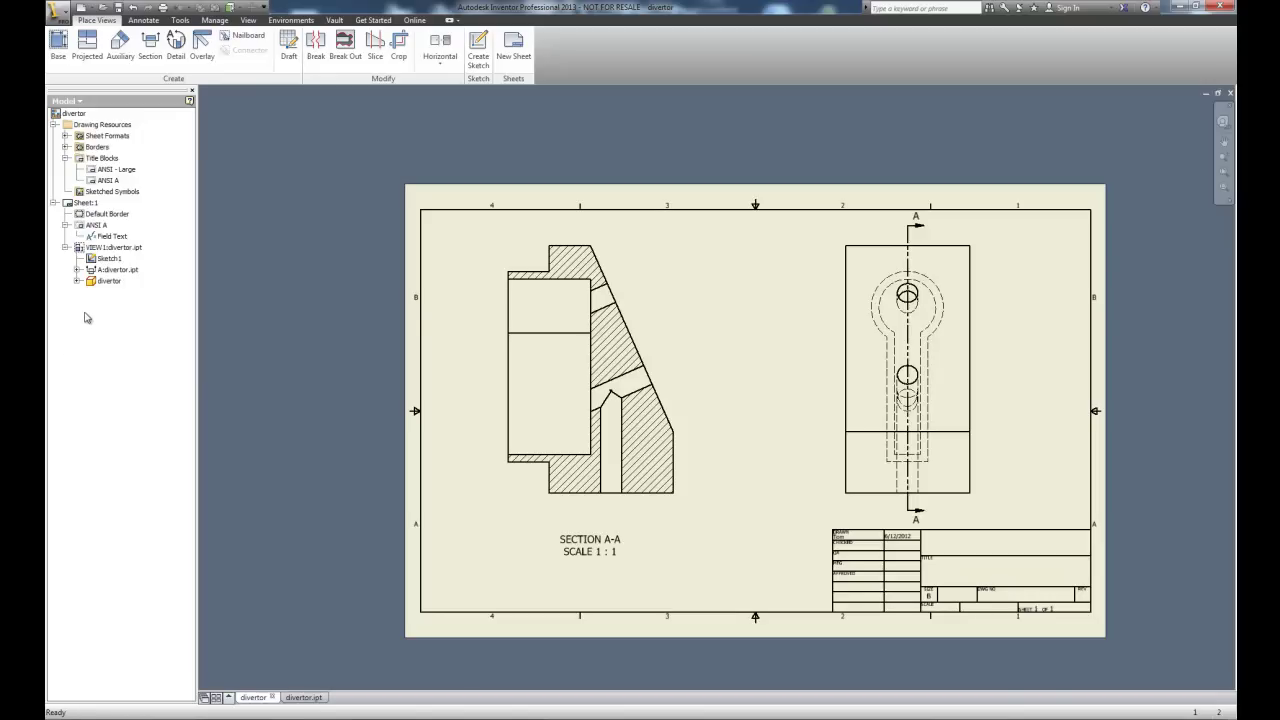
Add a new sheet and place a 1:1 base view of the divertor in the Front orientation in its left half
right_click(85, 315)
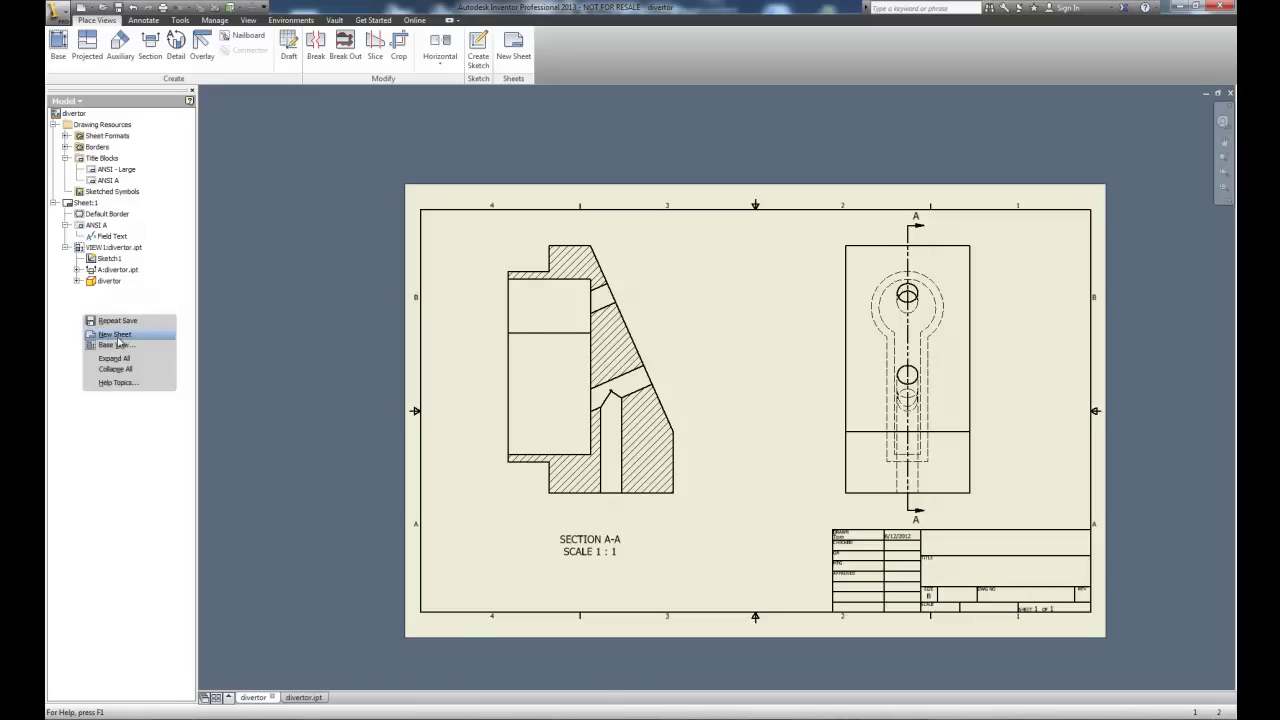
click(117, 336)
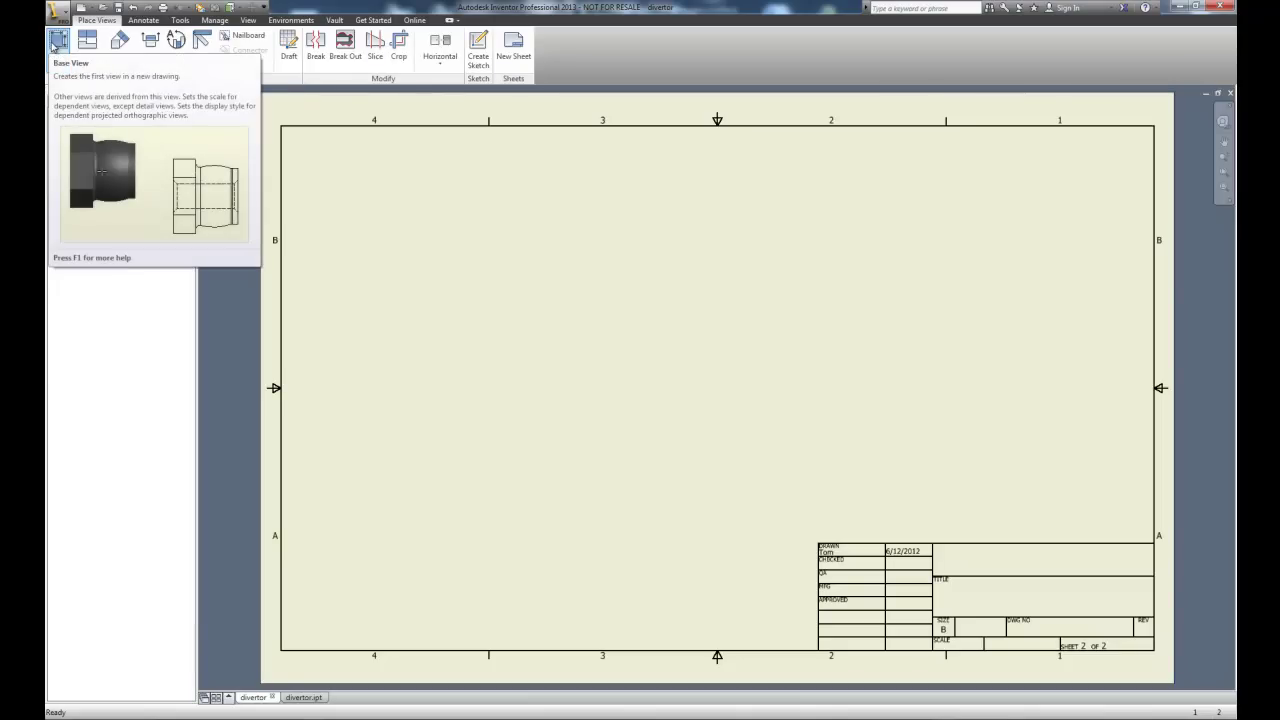
click(58, 41)
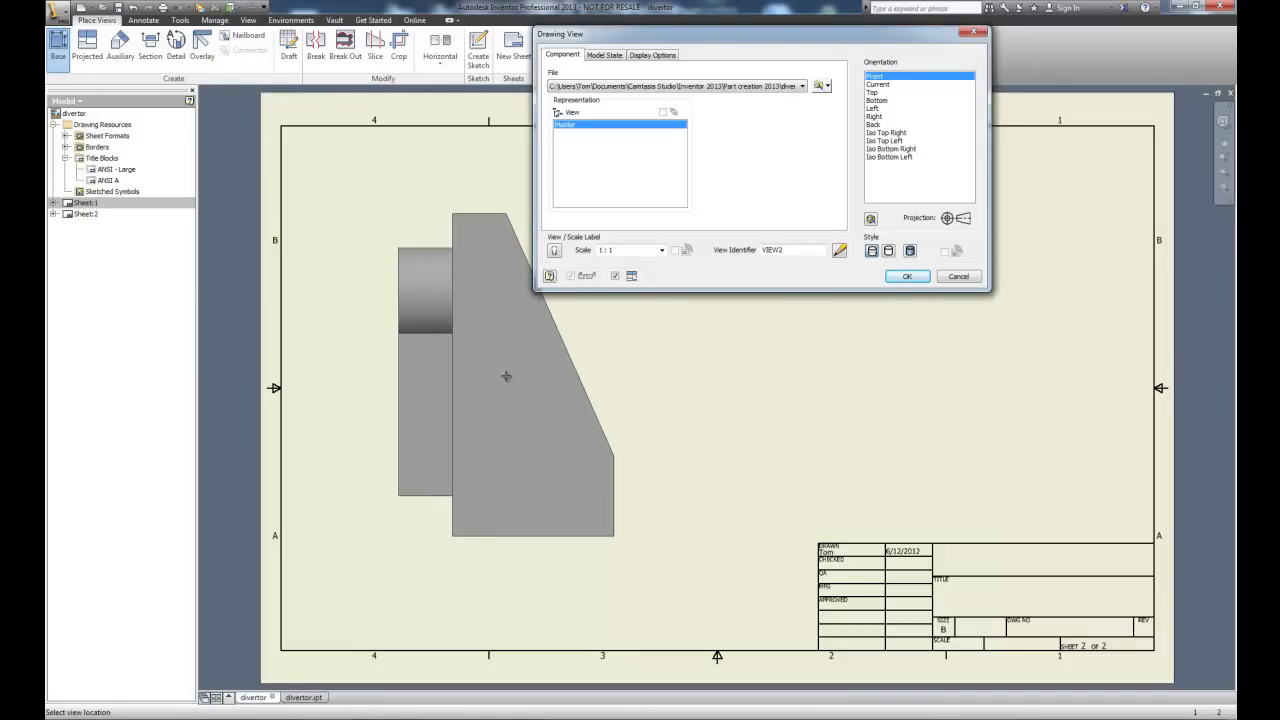
click(506, 376)
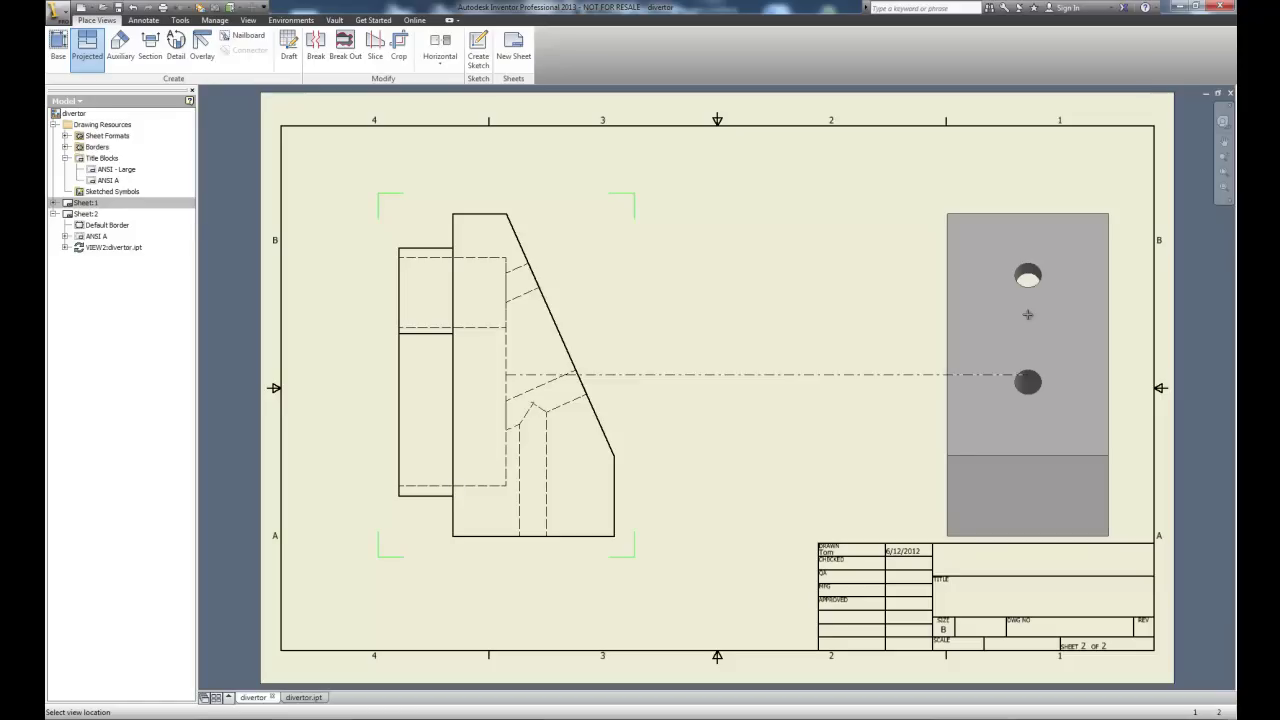
Project a side view from the front view and place it level with it, above the title block
click(1043, 307)
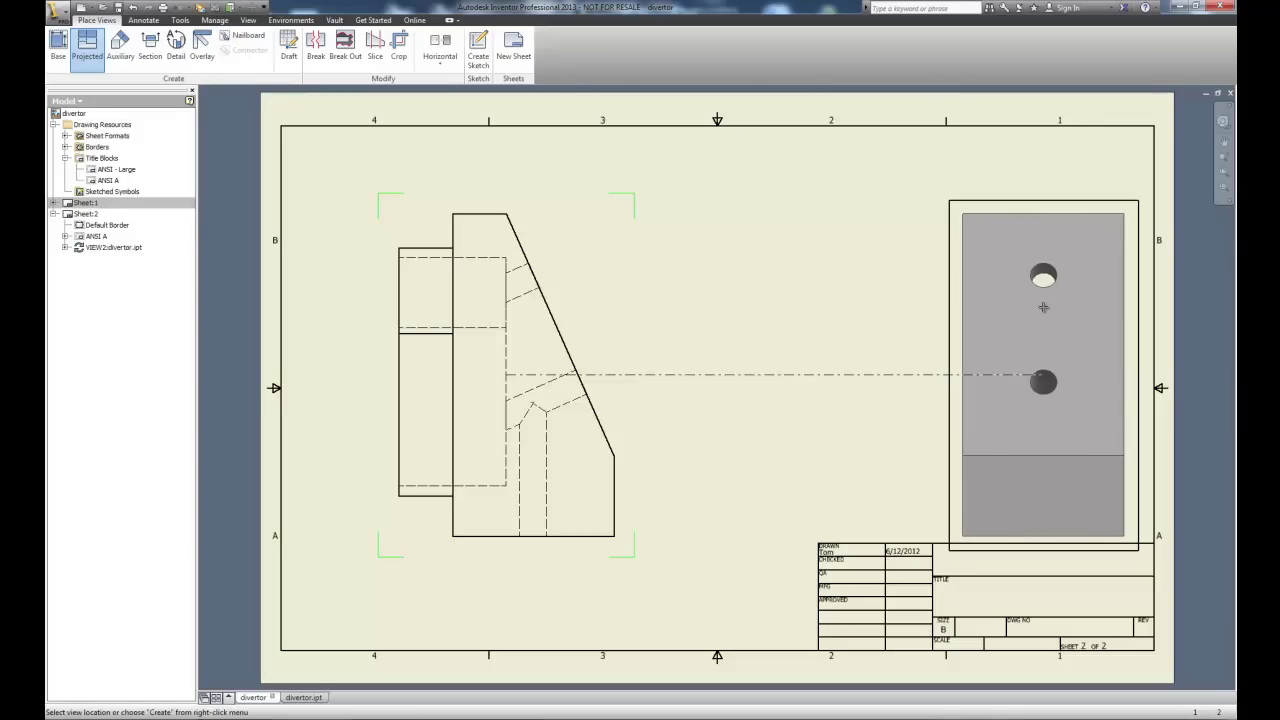
right_click(1043, 307)
click(1093, 310)
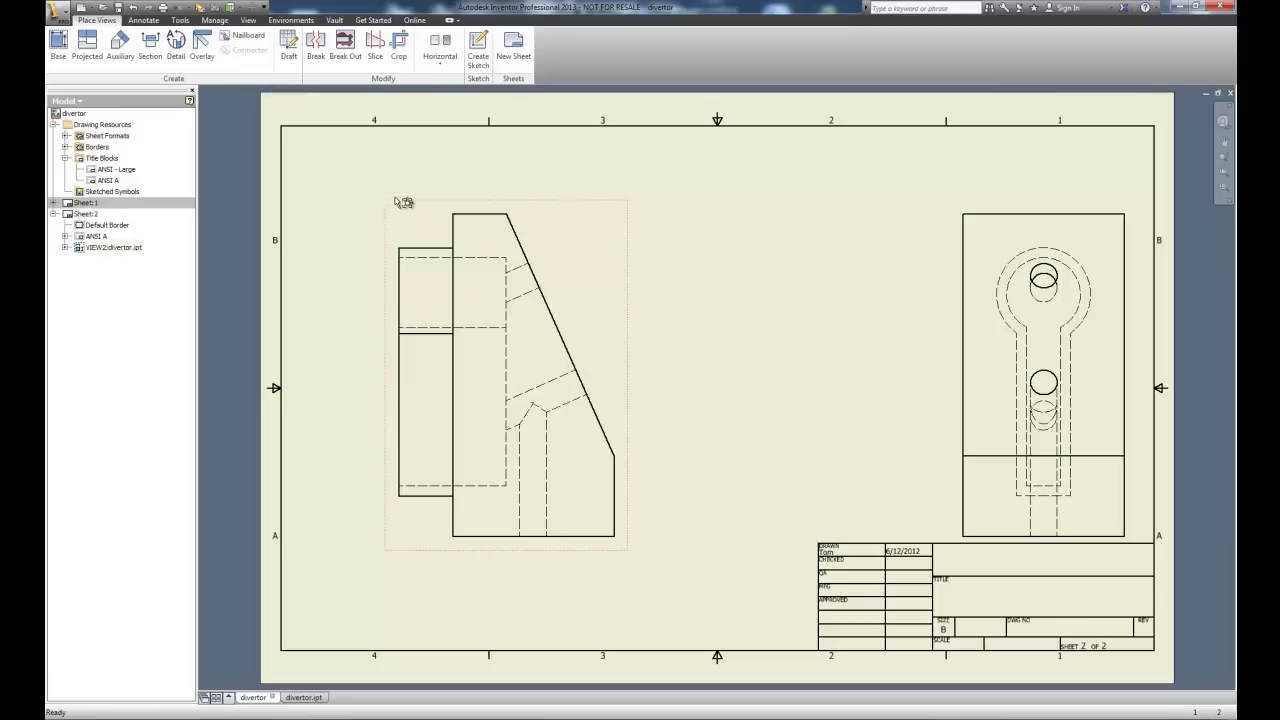
Create a 1:1 auxiliary view of the front view from its slanted edge and place it between the two existing views
click(118, 50)
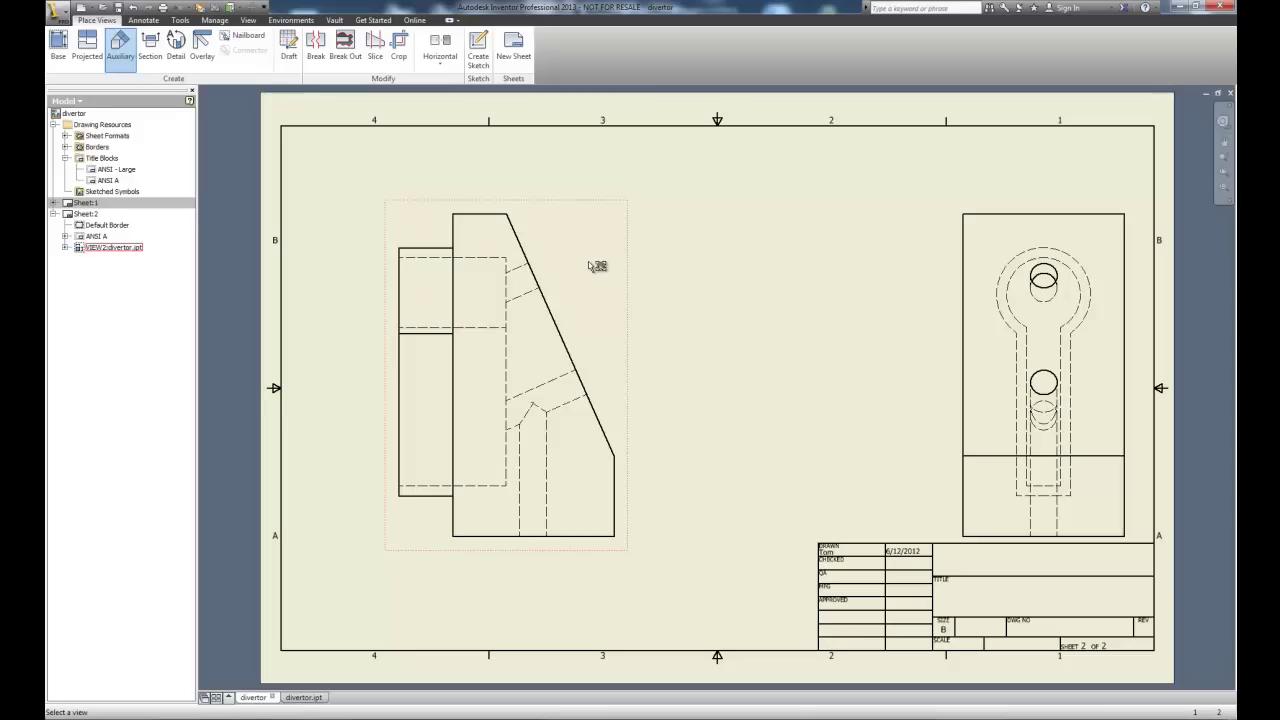
click(595, 266)
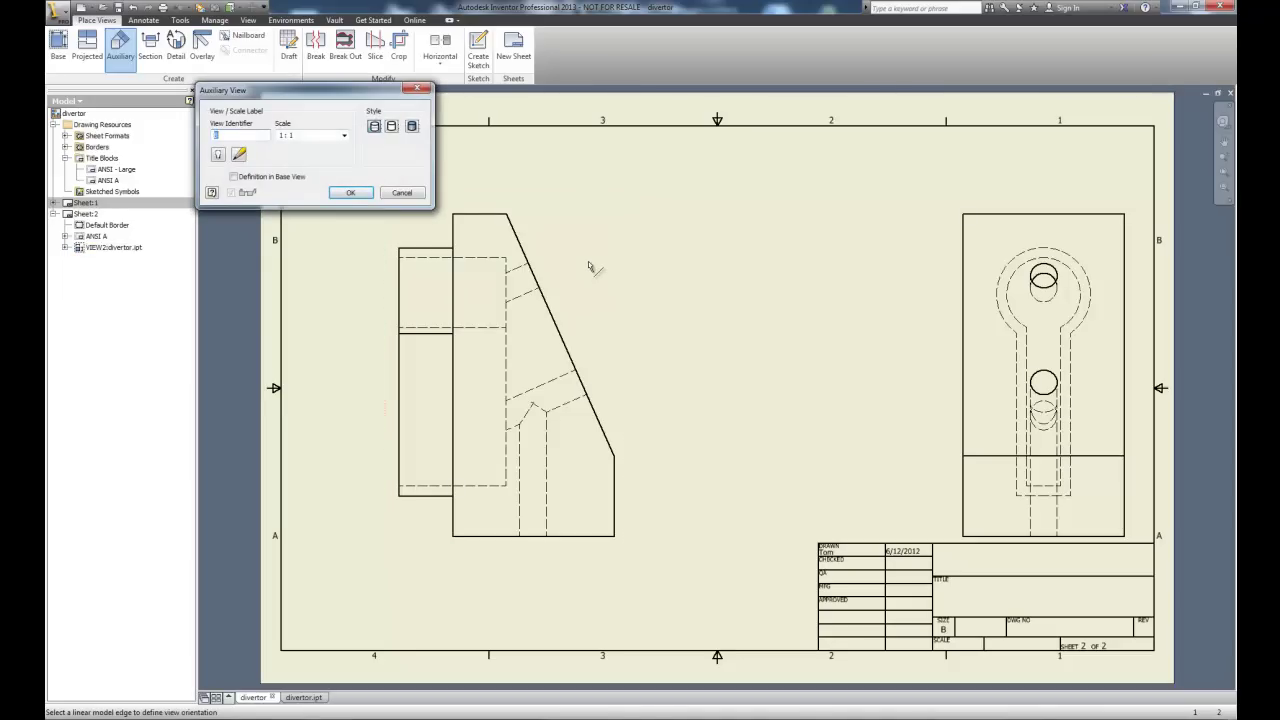
click(555, 318)
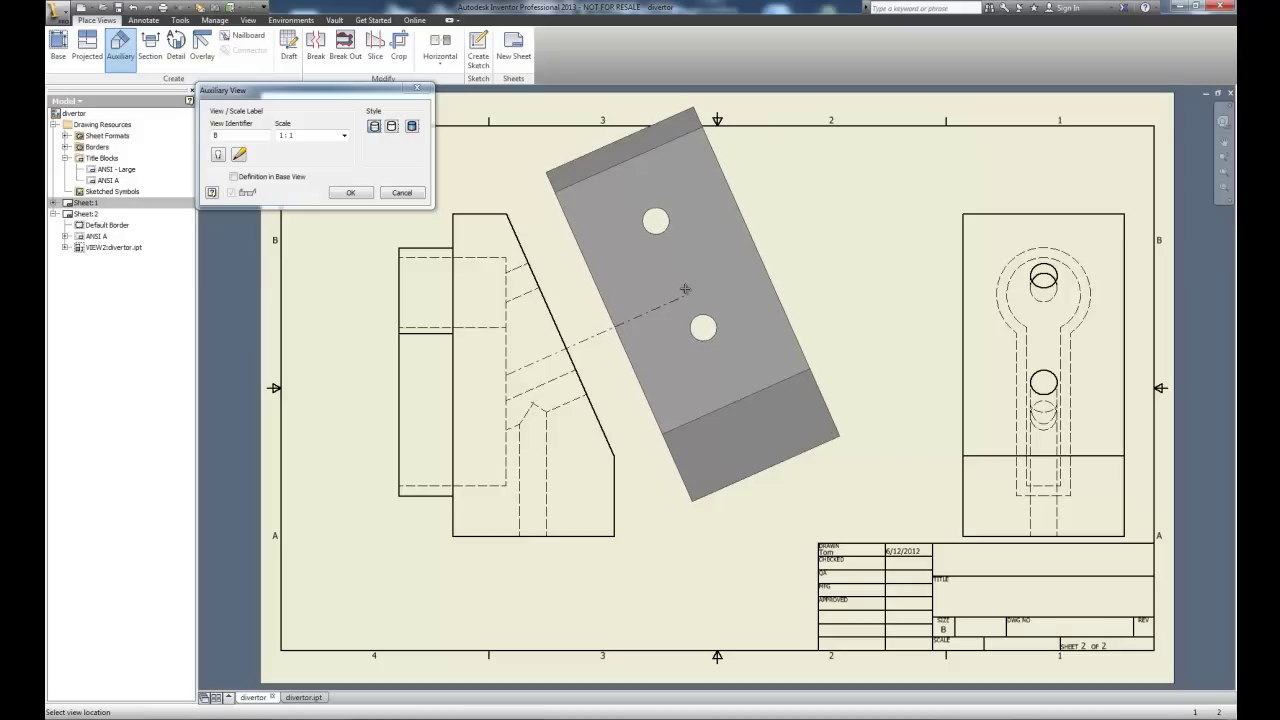
click(686, 289)
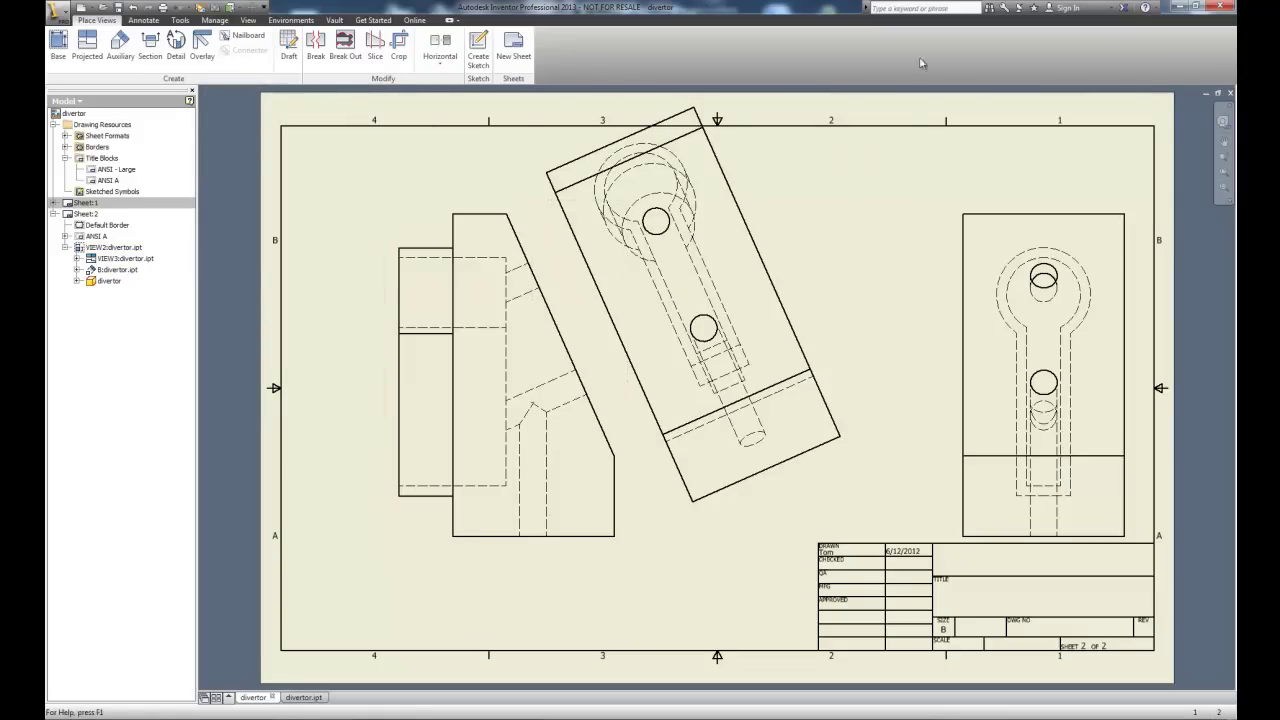
Set the front base view's scale to 1/2 and shift the view slightly lower and farther from the auxiliary view
drag(514, 558, 480, 566)
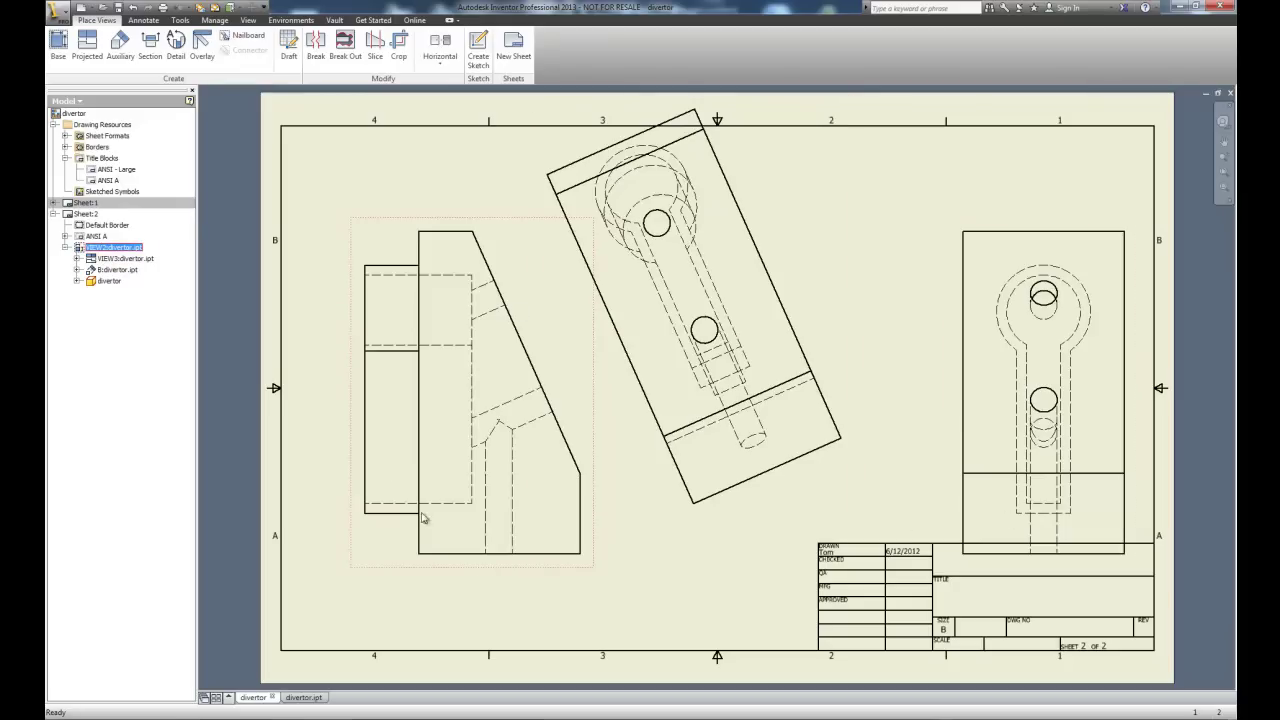
right_click(442, 571)
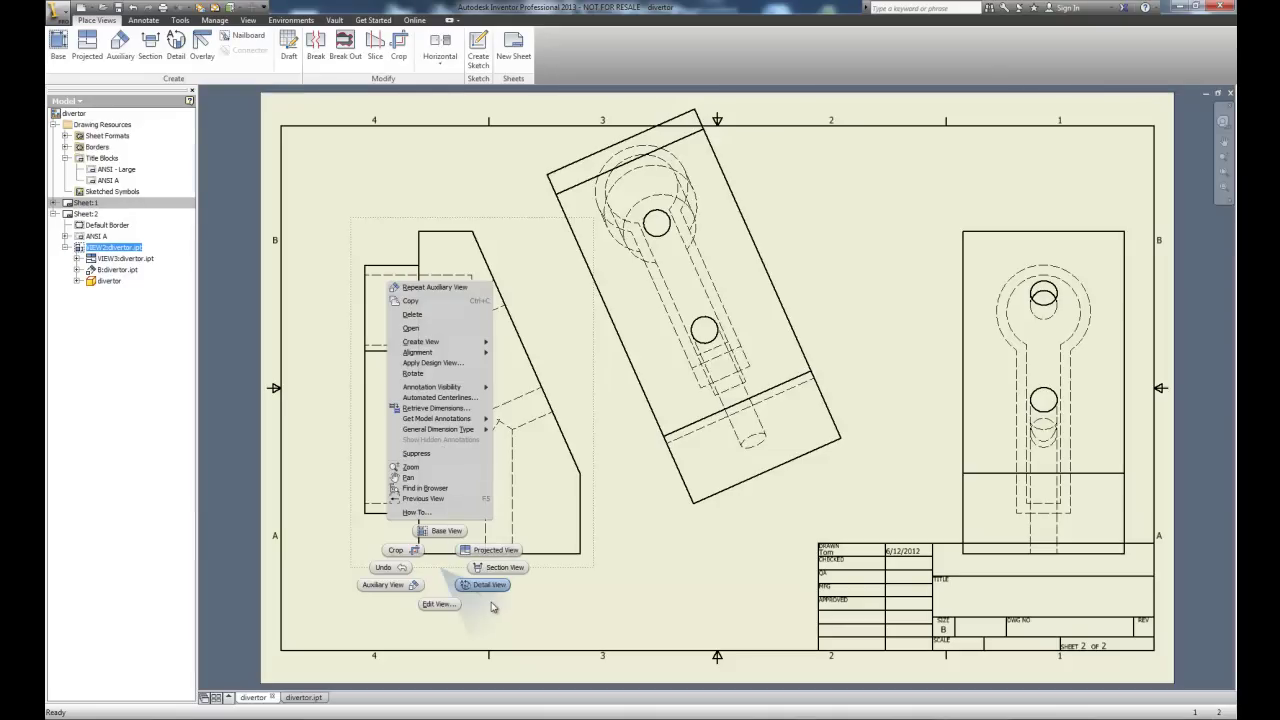
click(440, 605)
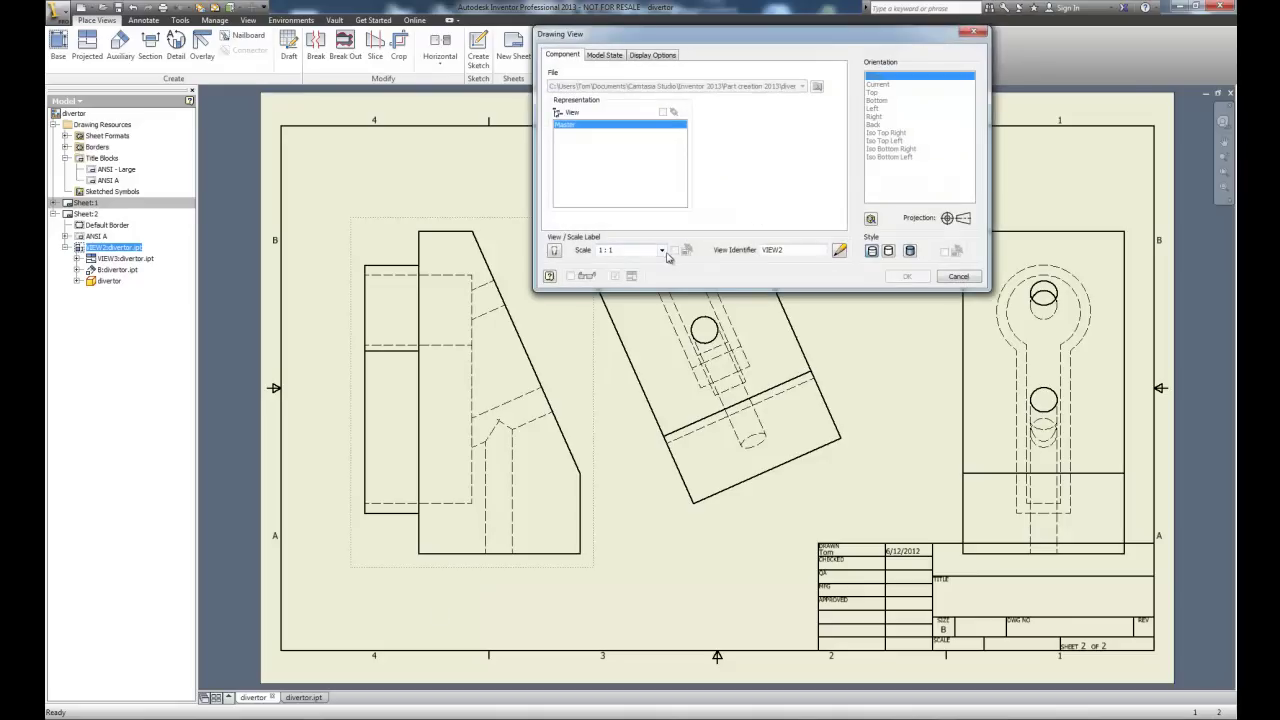
click(662, 250)
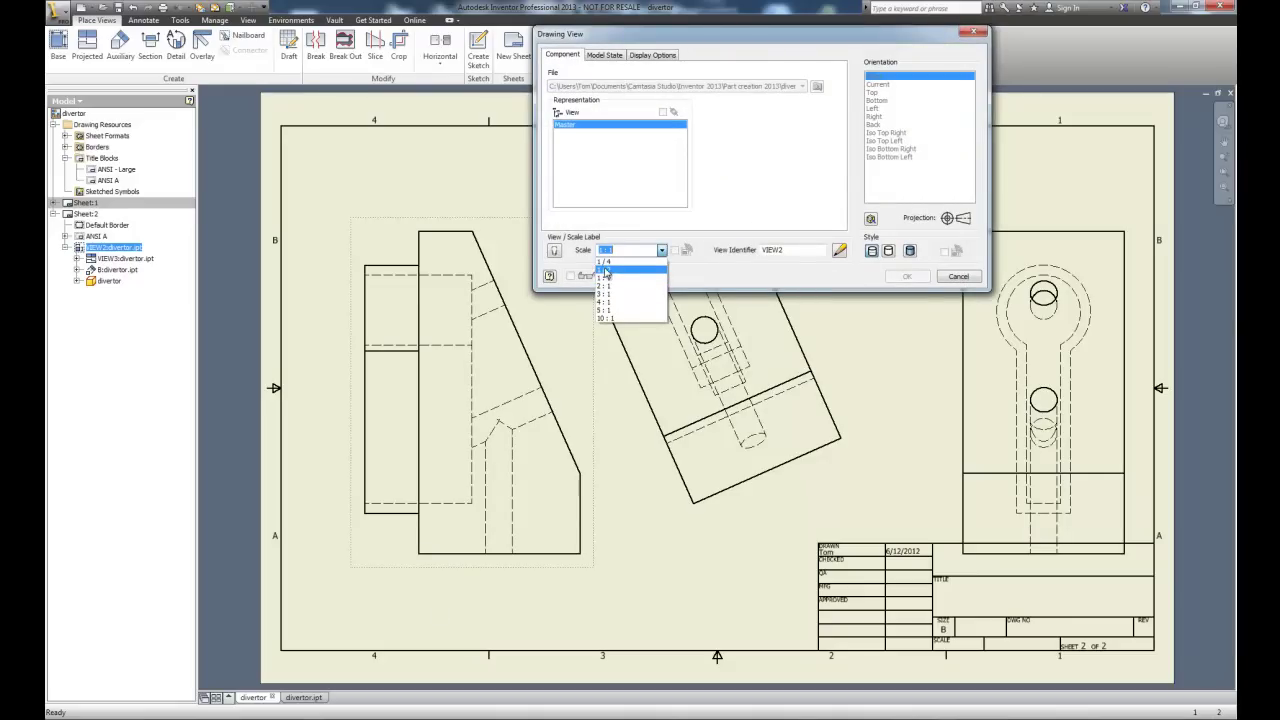
click(605, 270)
click(910, 277)
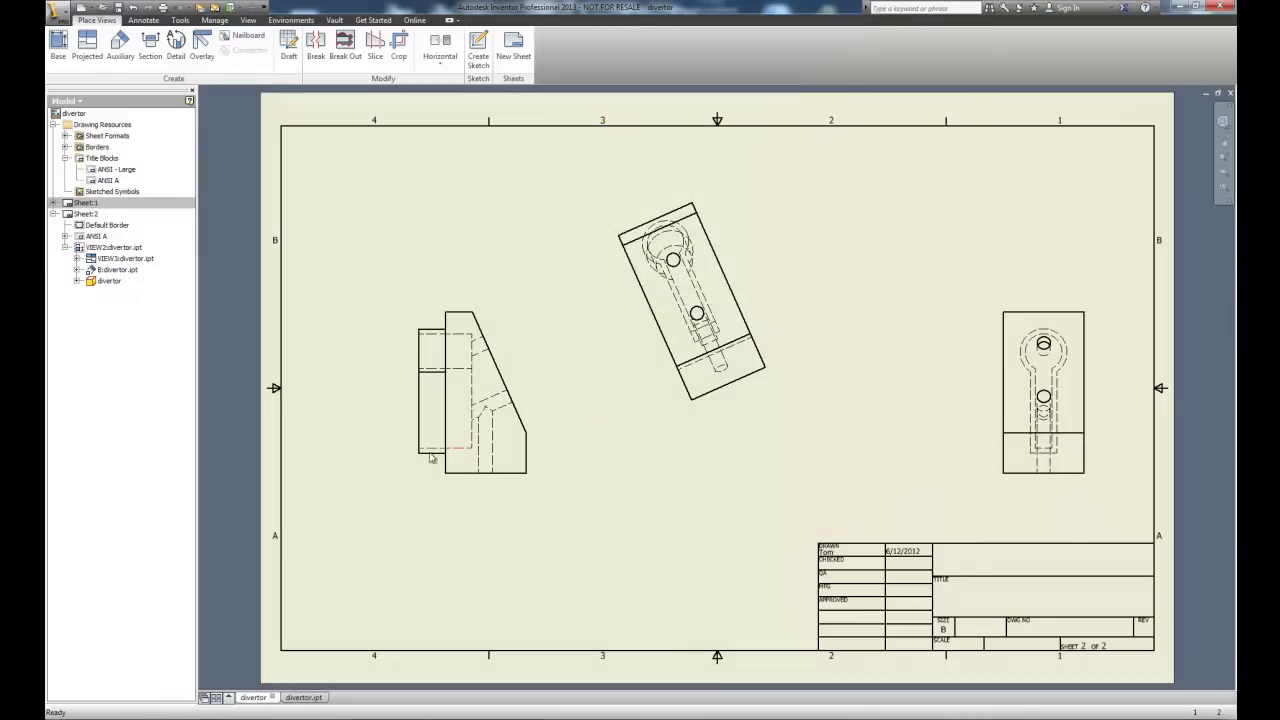
click(456, 494)
drag(456, 494, 455, 515)
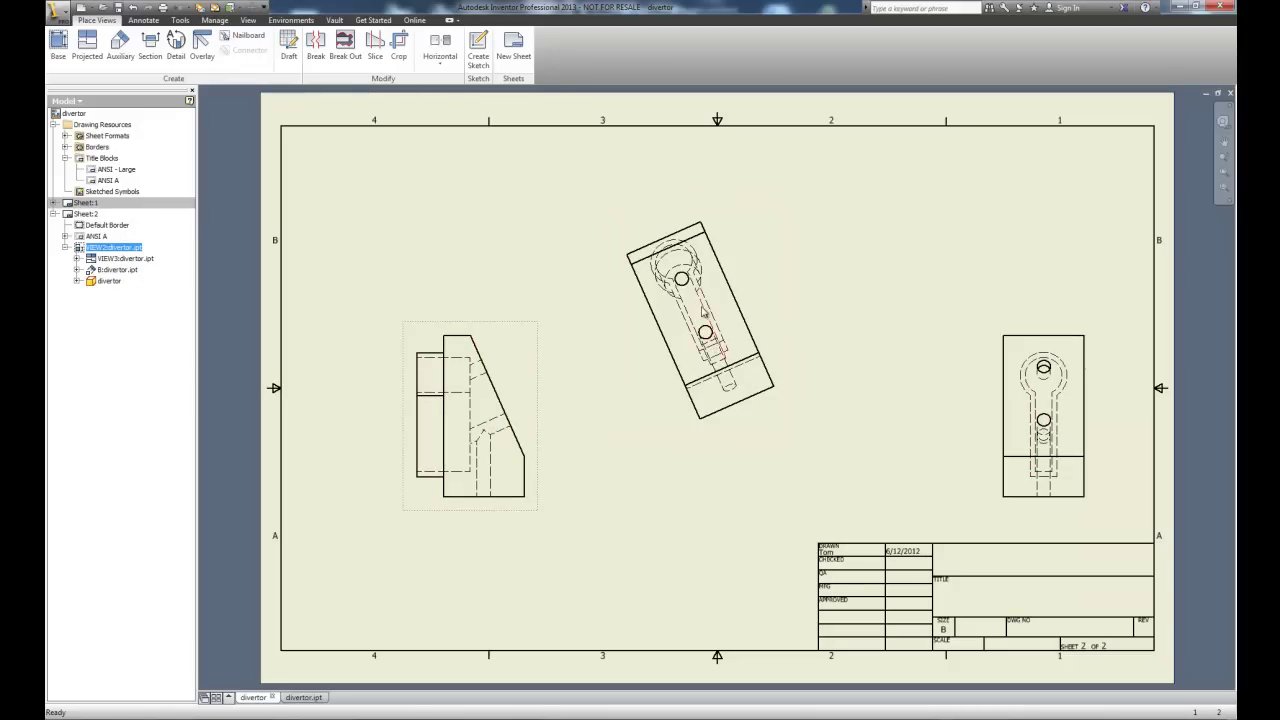
Turn off Style from Base for the auxiliary view and set its style to hidden lines removed
scroll(705, 303, up, 2)
scroll(705, 303, down, 5)
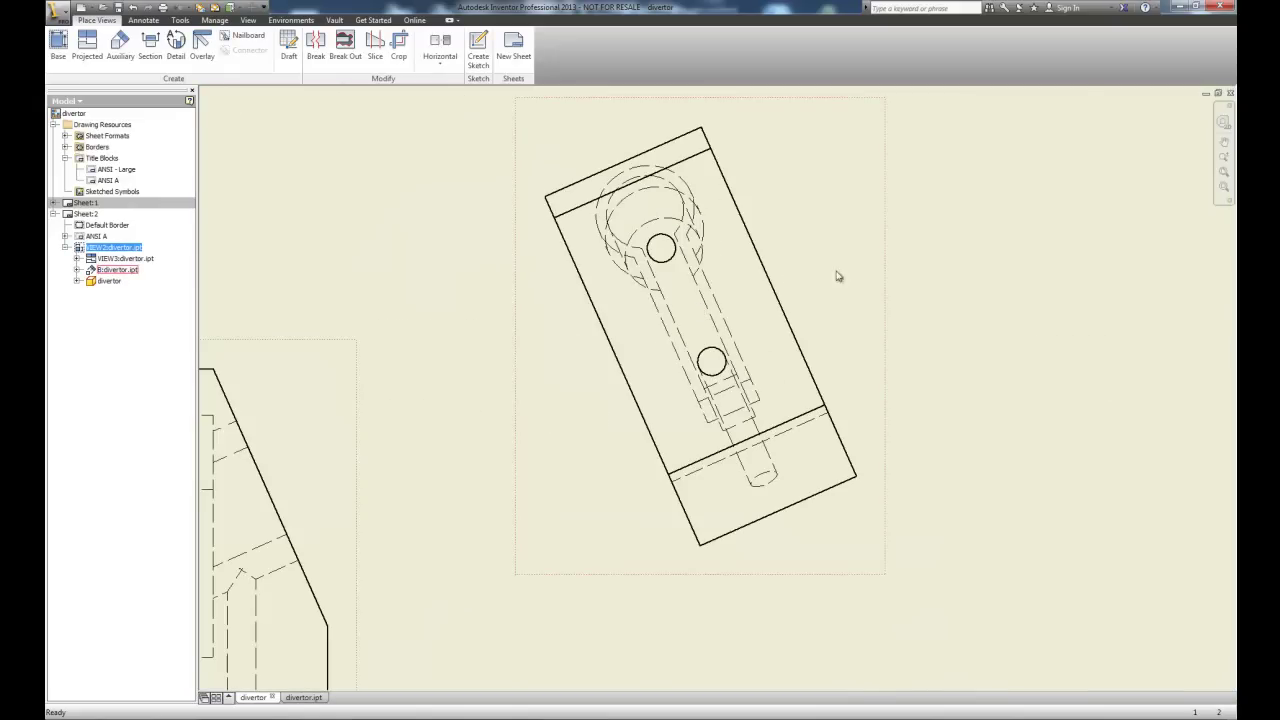
right_click(884, 284)
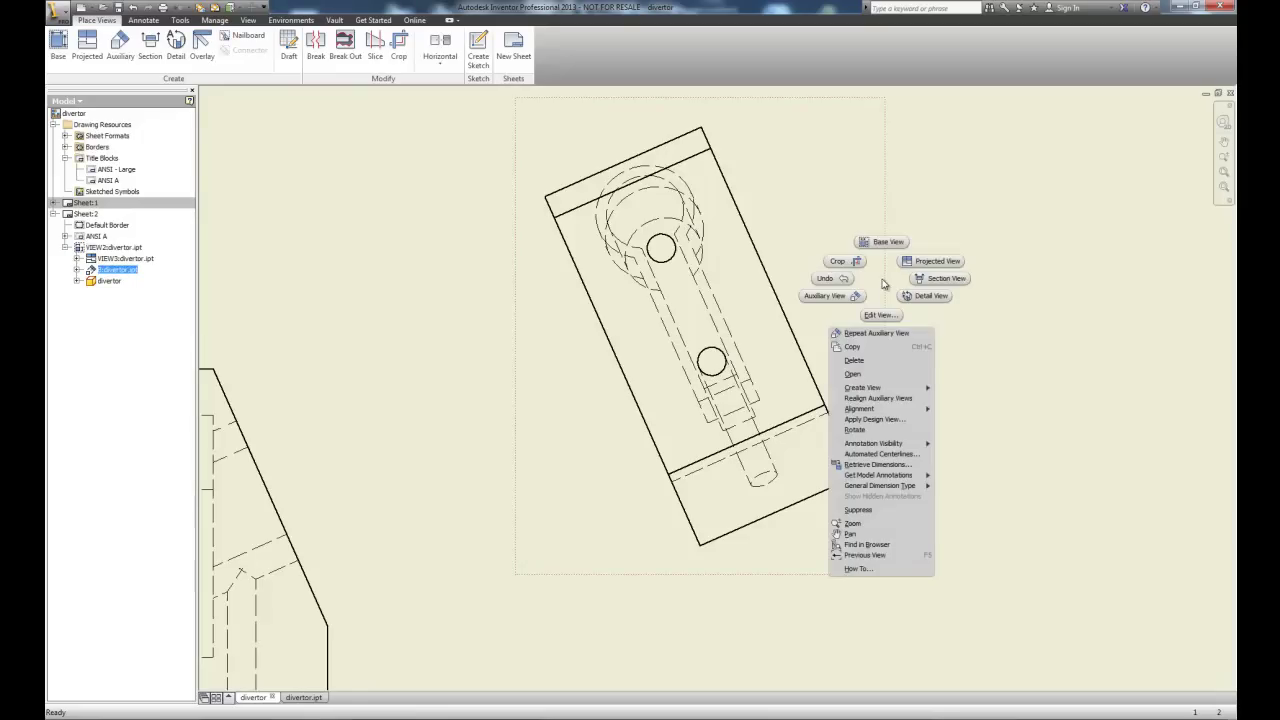
click(880, 315)
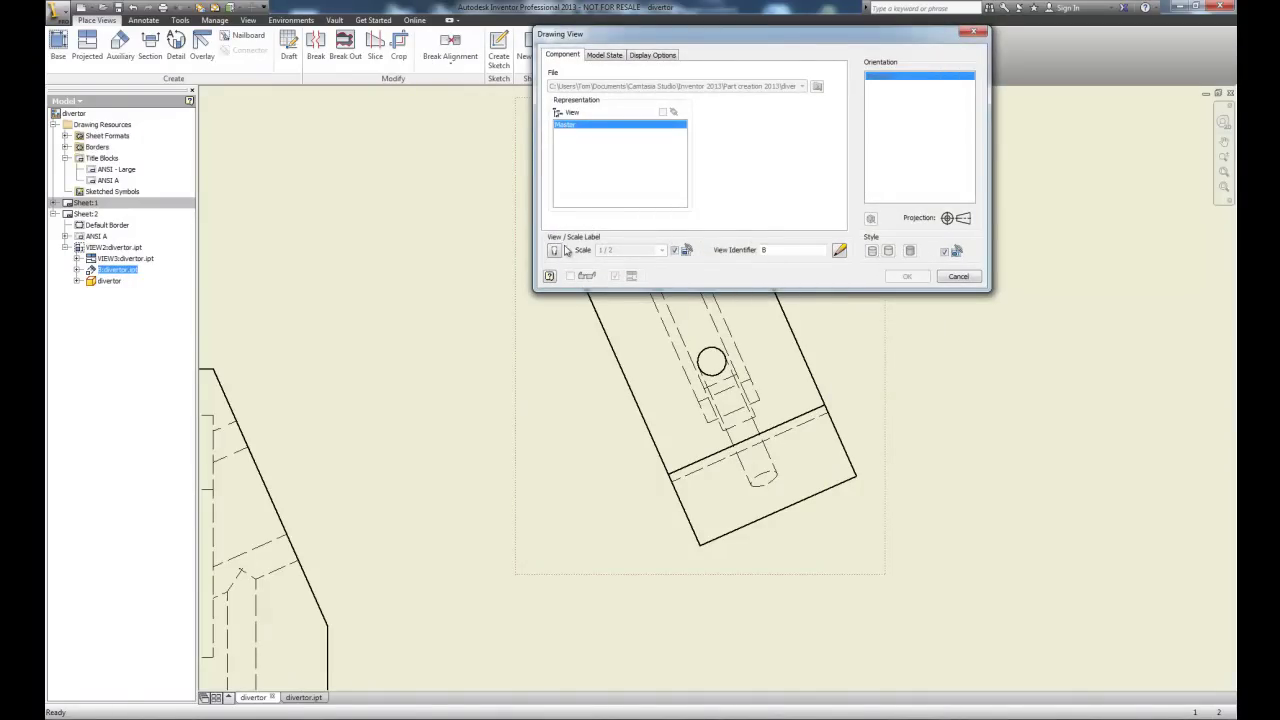
click(945, 253)
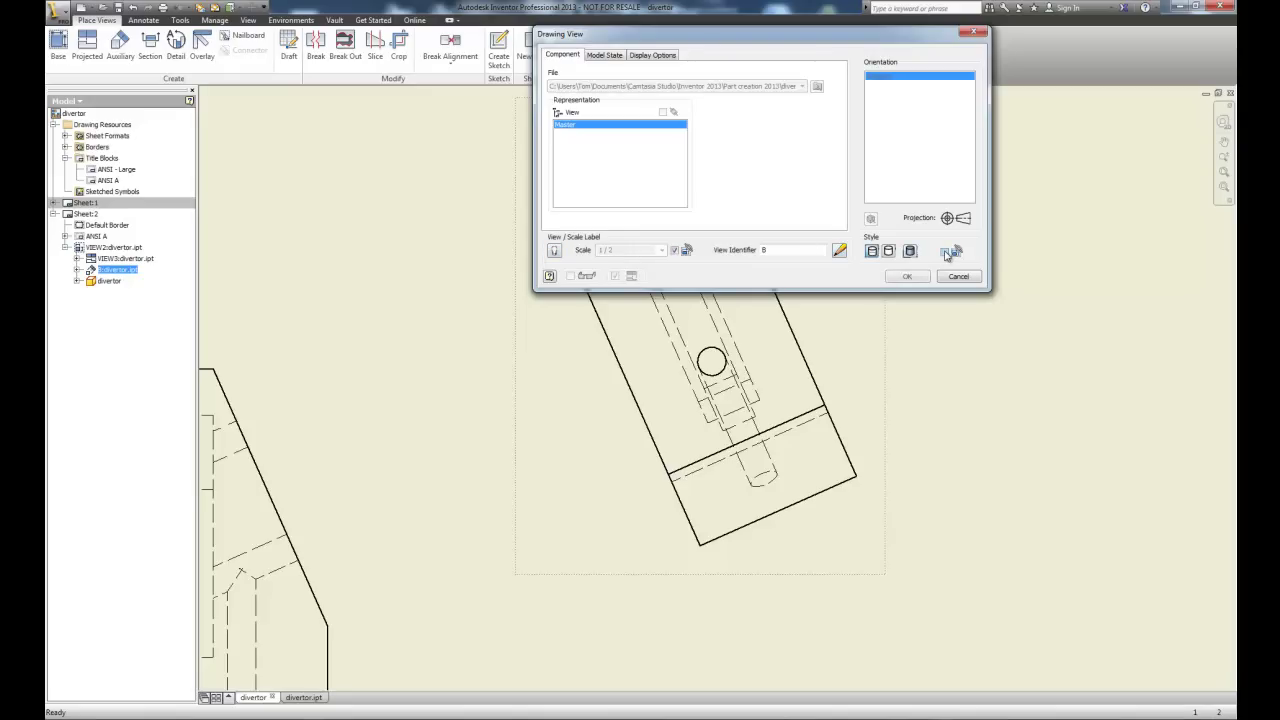
click(888, 252)
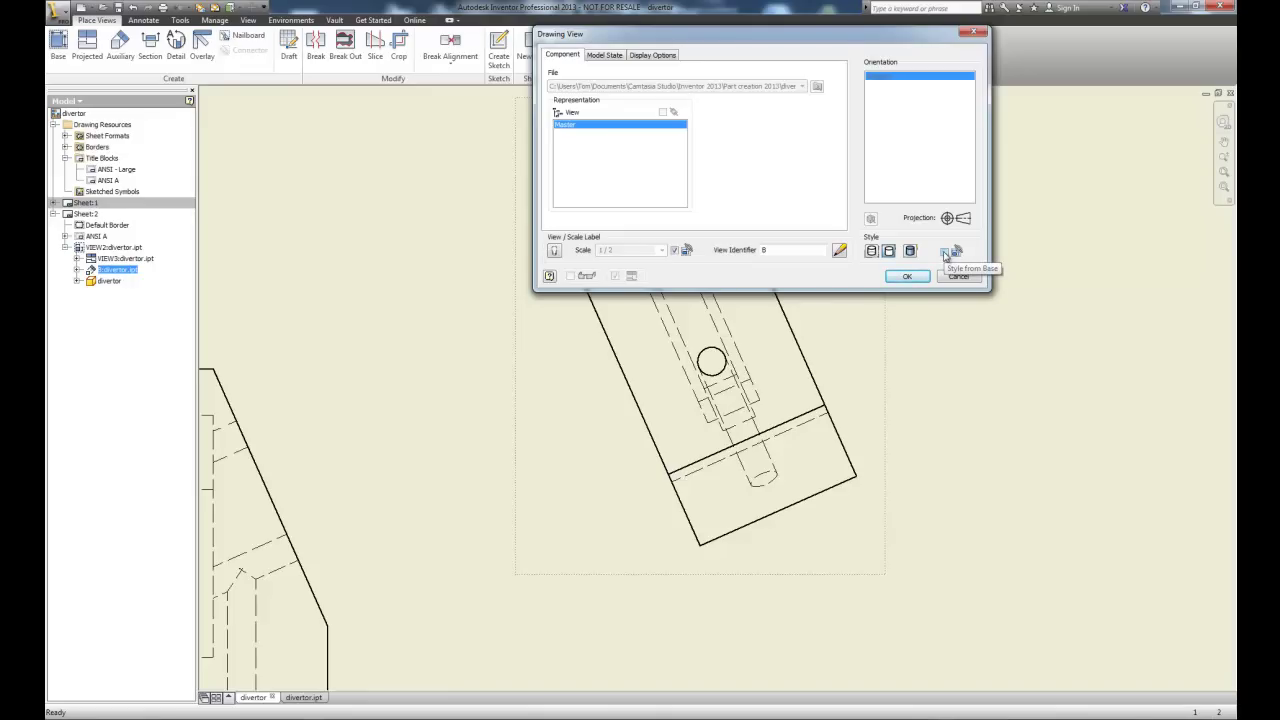
click(889, 252)
click(907, 276)
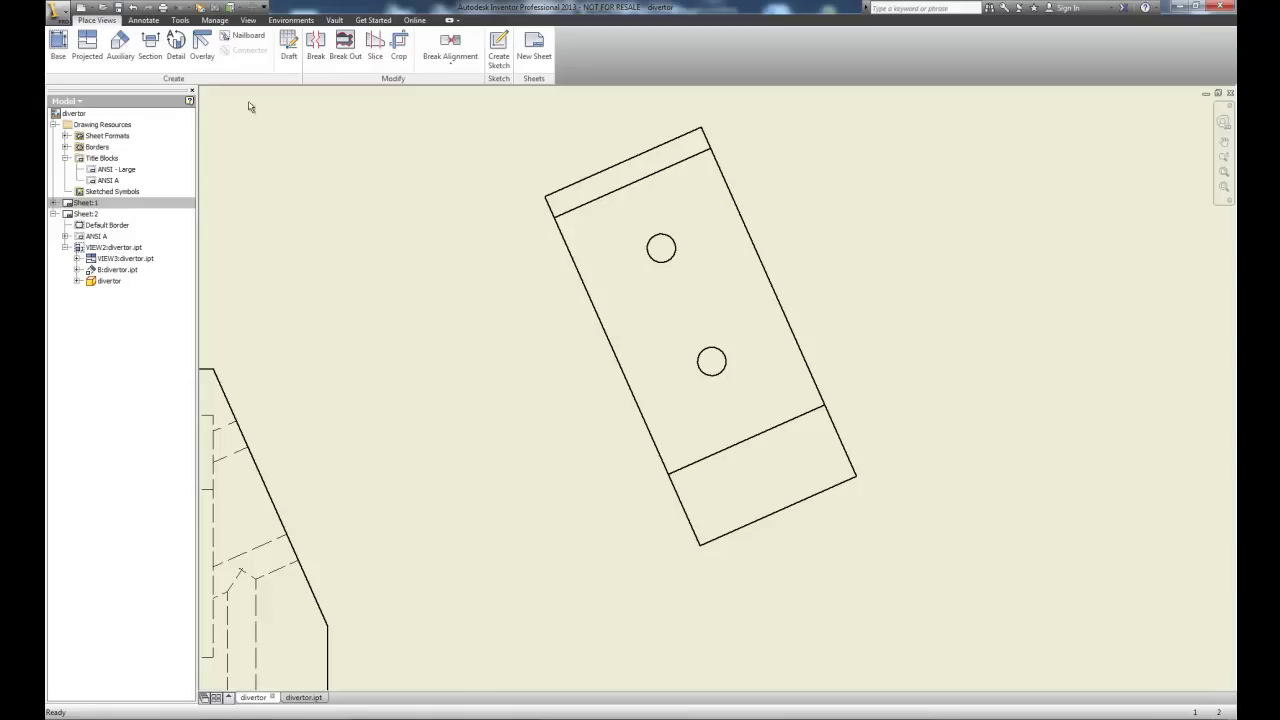
Dimension the upper hole's distance from the upper inner edge line in the auxiliary view, placing it beside the view's left edge
click(138, 22)
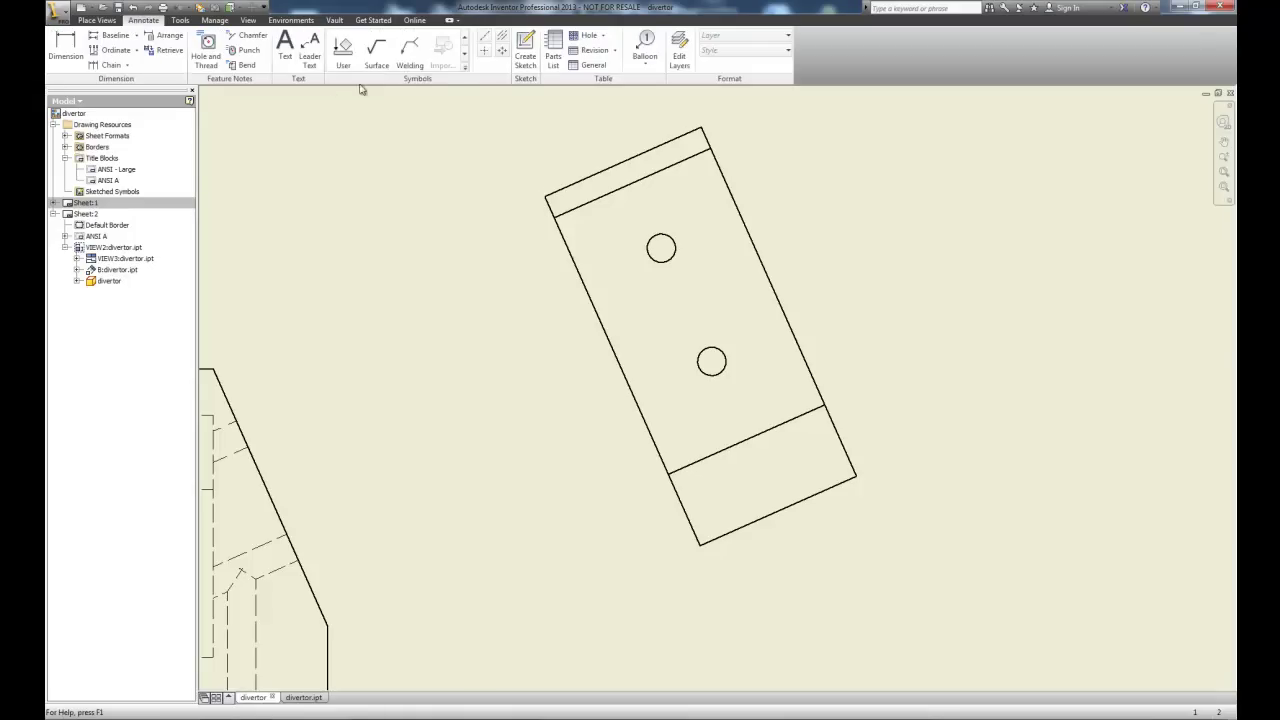
click(62, 45)
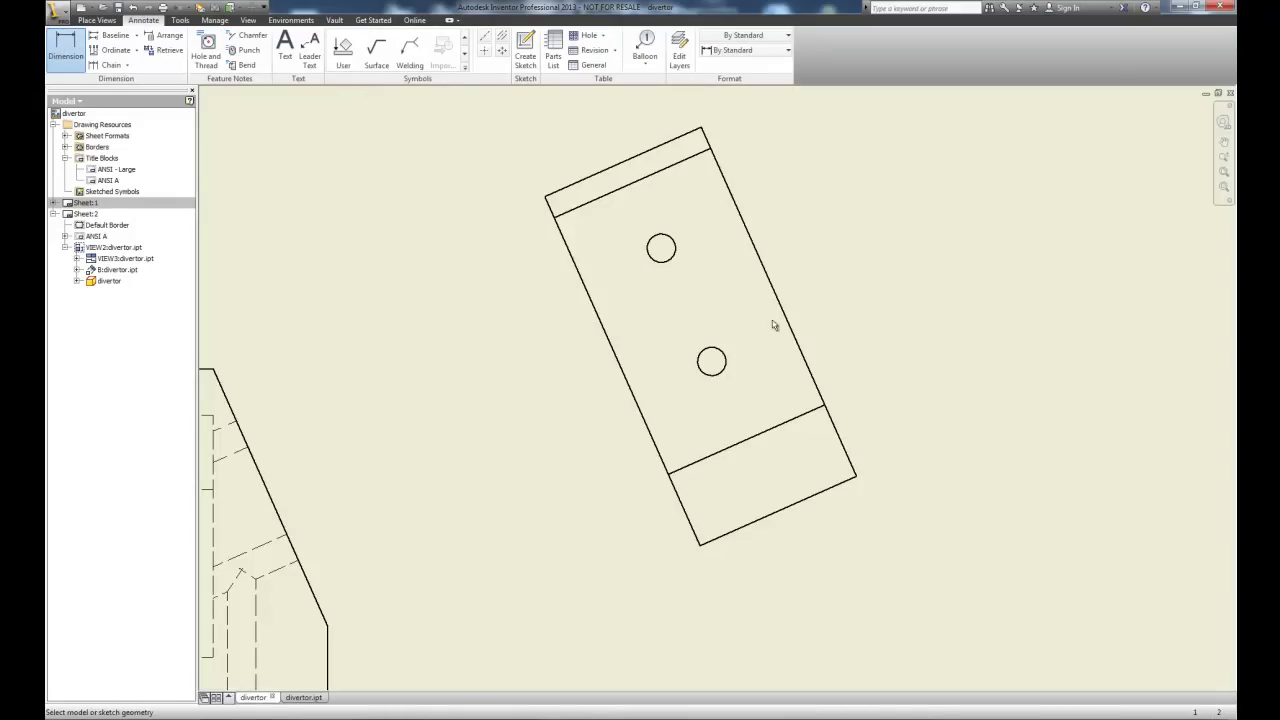
click(670, 260)
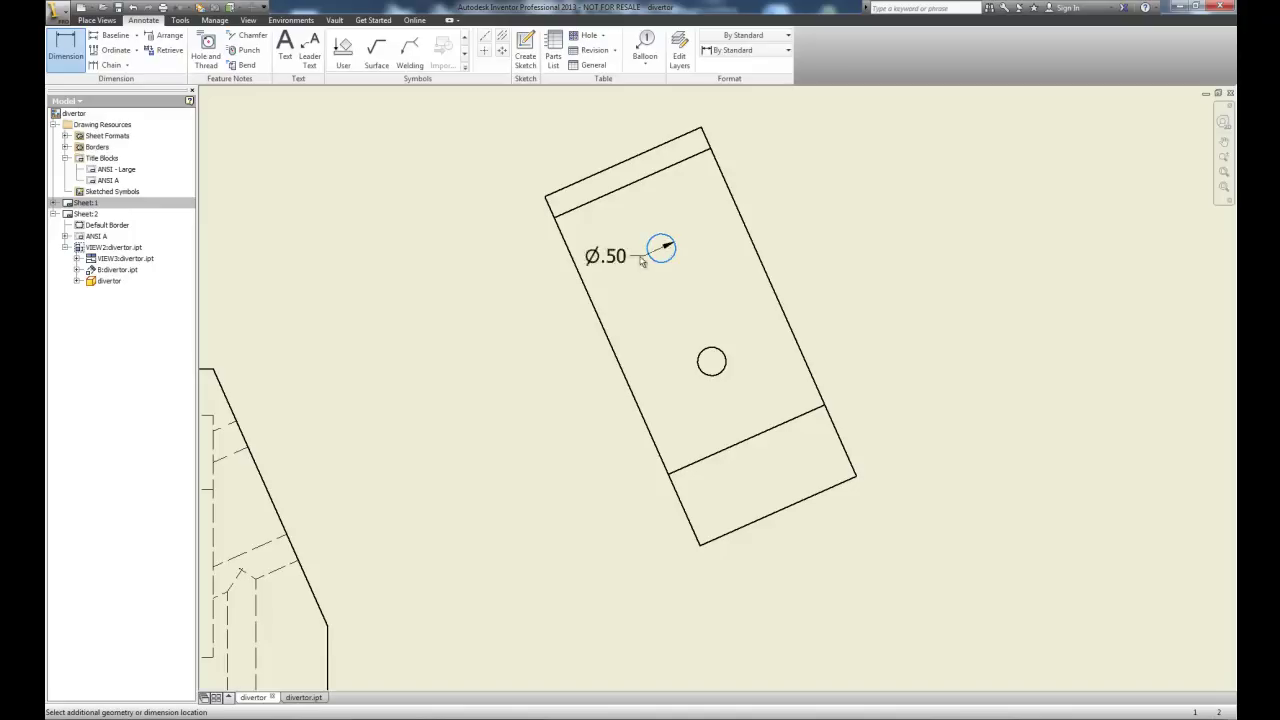
click(566, 215)
click(496, 283)
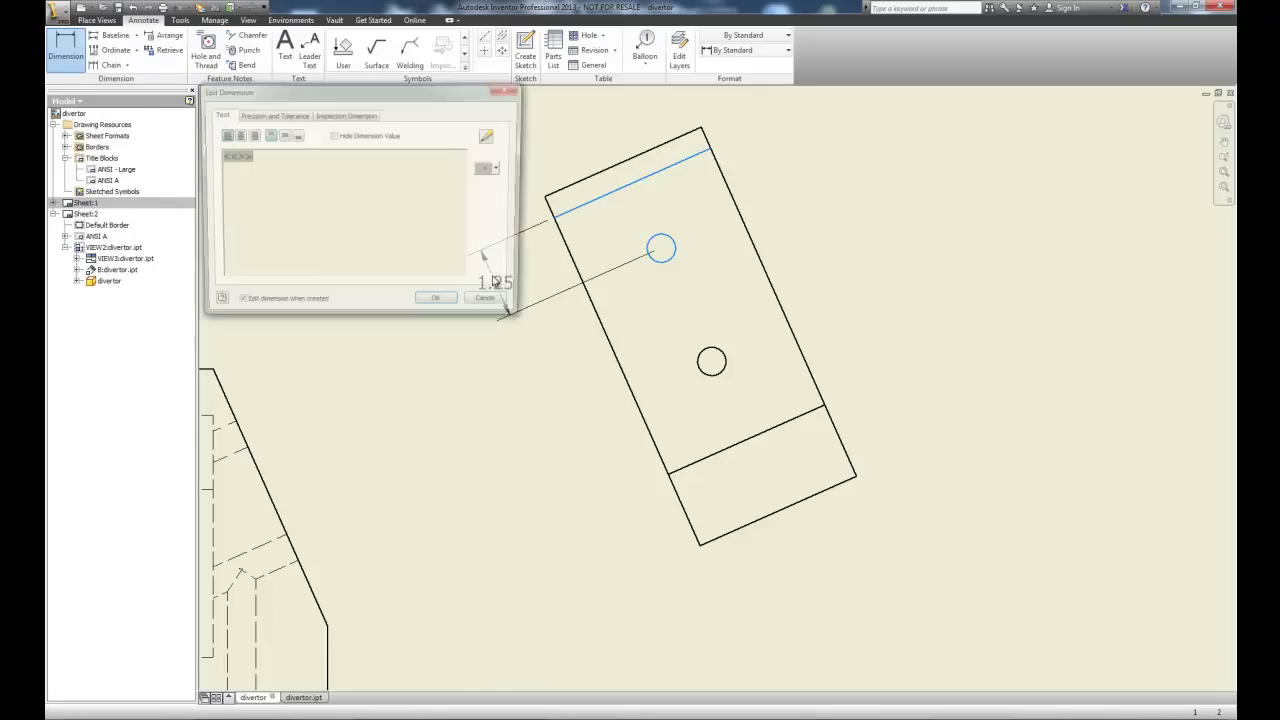
click(445, 300)
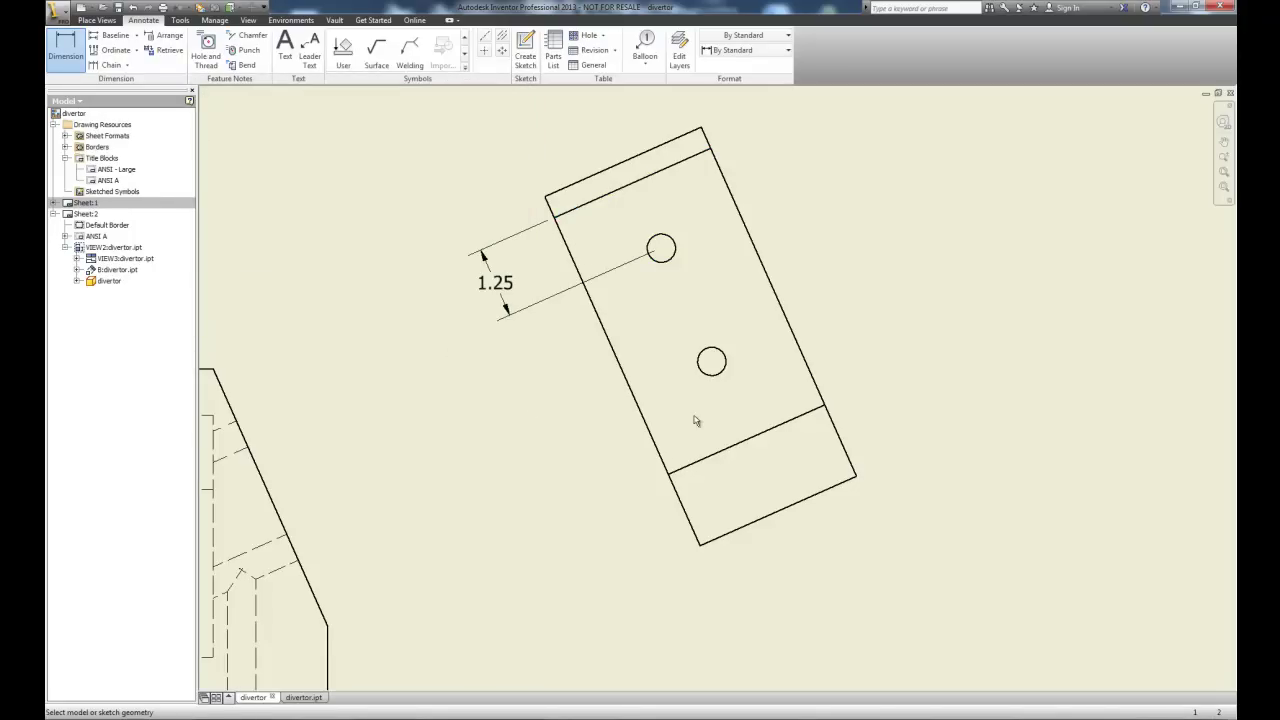
Dimension the lower hole's distance from the lower inner edge line of the auxiliary view, placing it outside the left edge
click(716, 380)
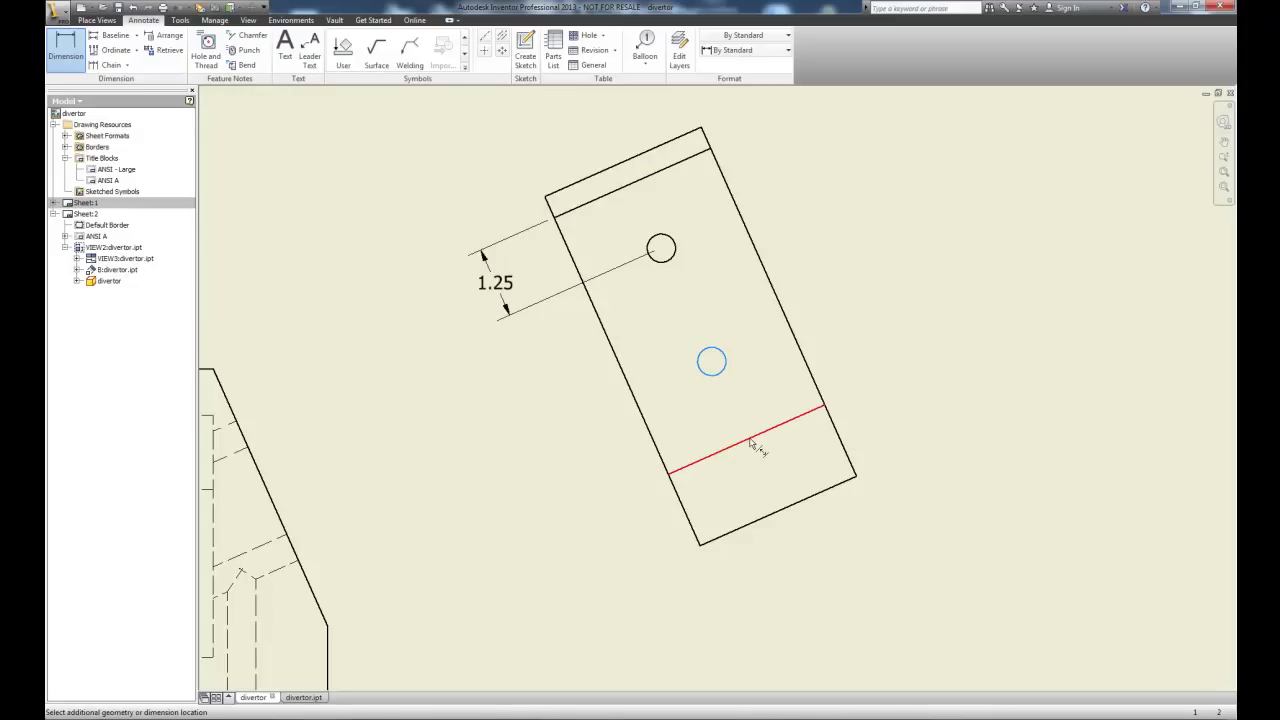
click(750, 438)
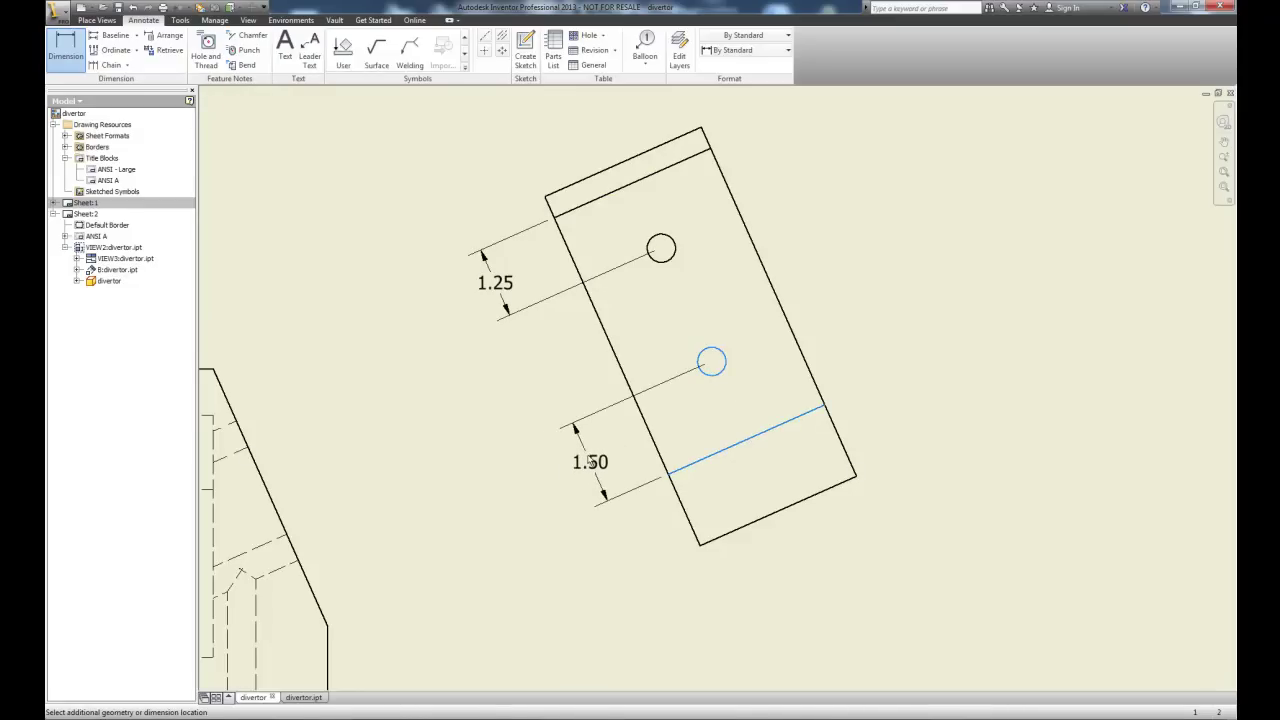
click(591, 462)
click(434, 304)
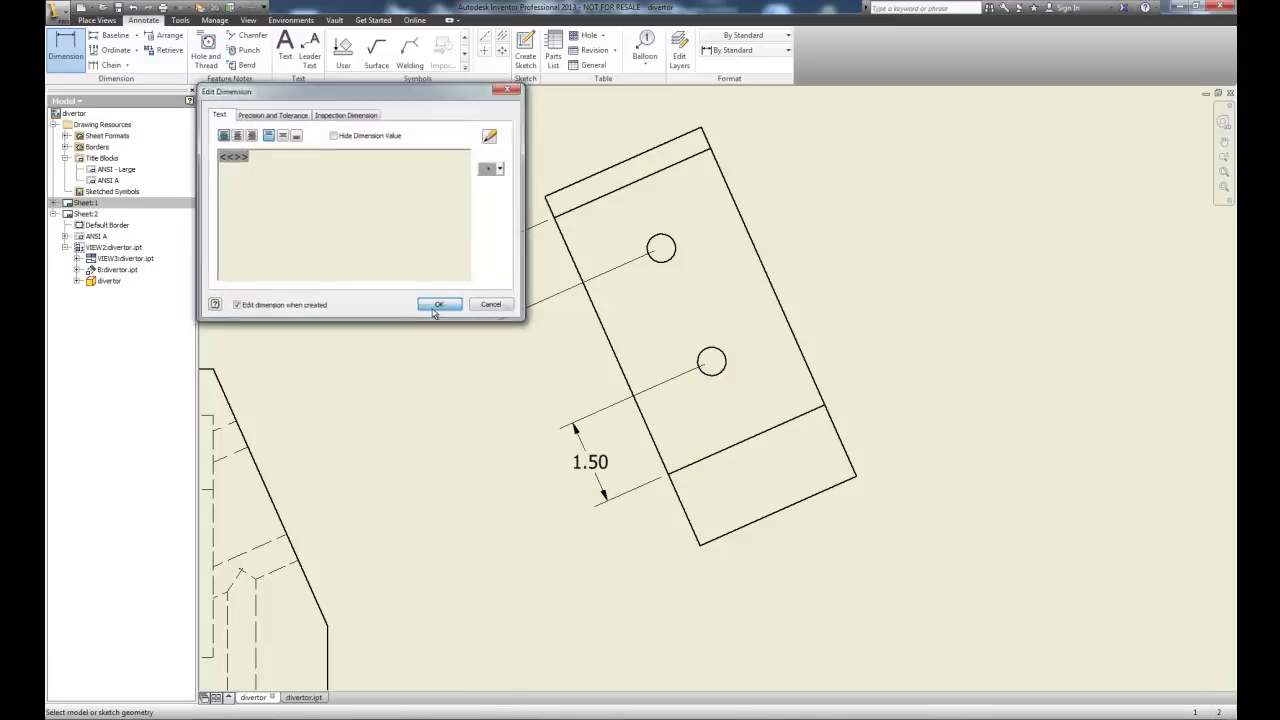
click(711, 364)
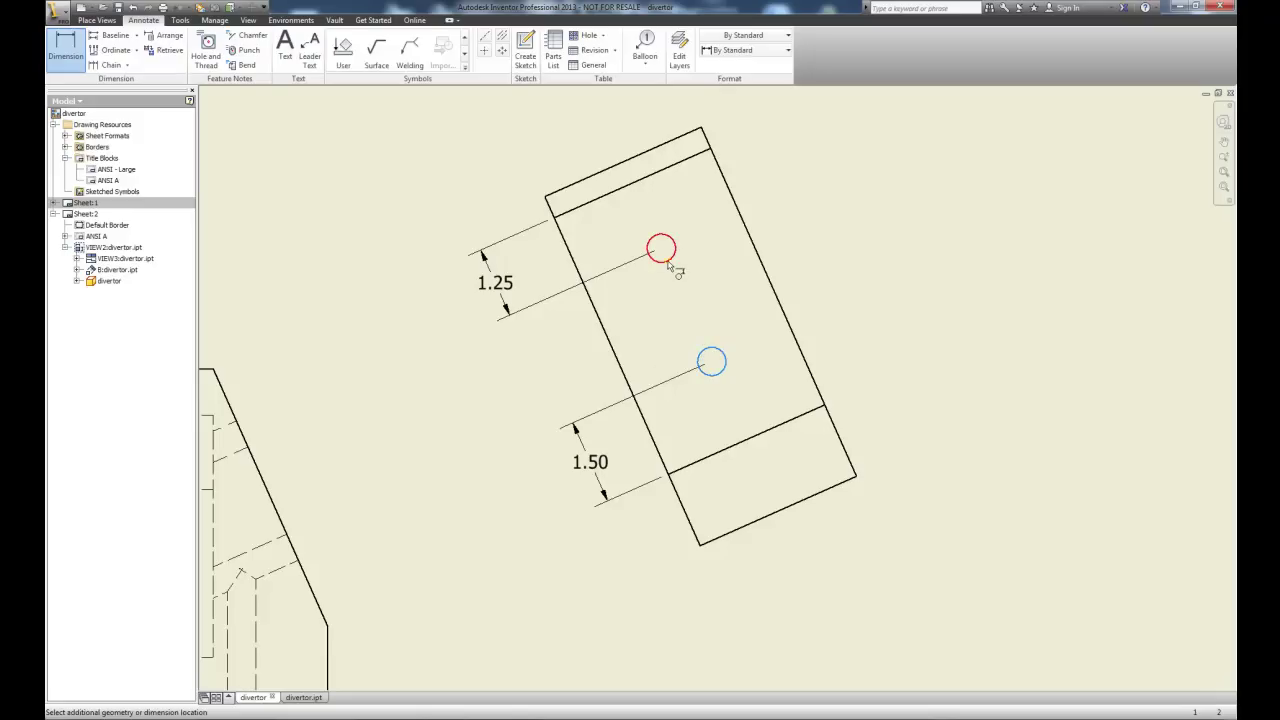
click(666, 258)
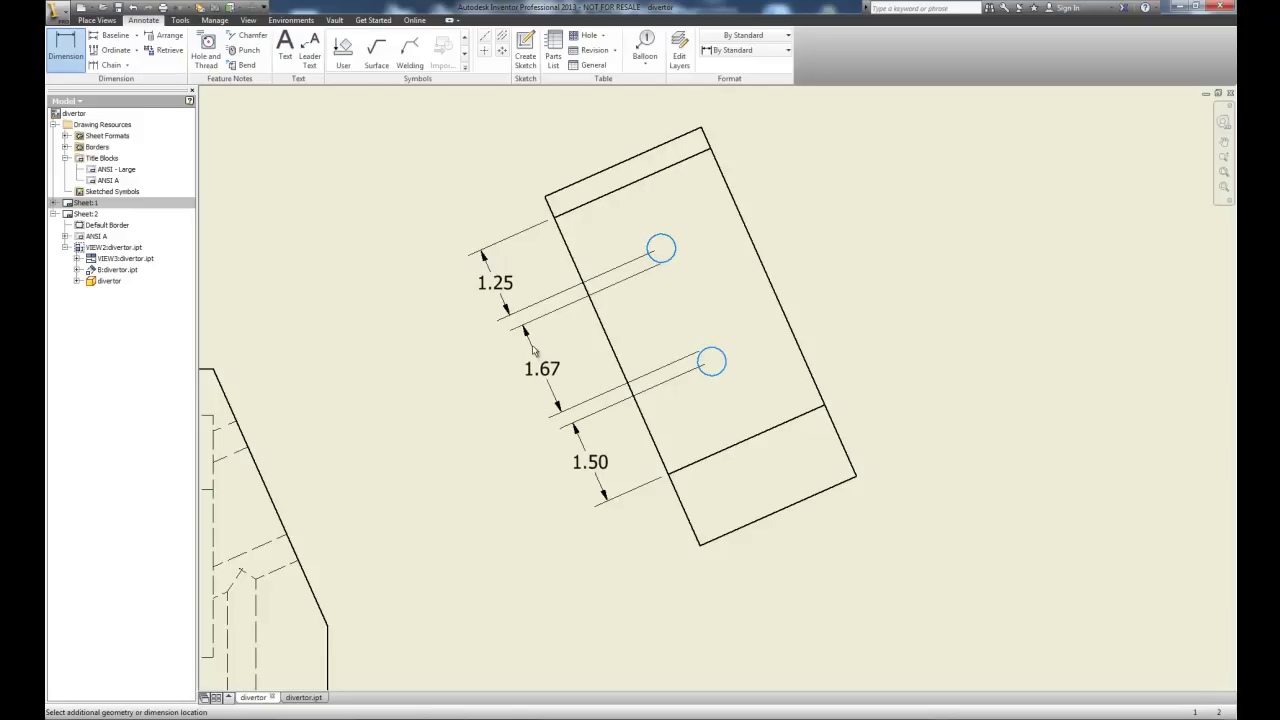
key(Escape)
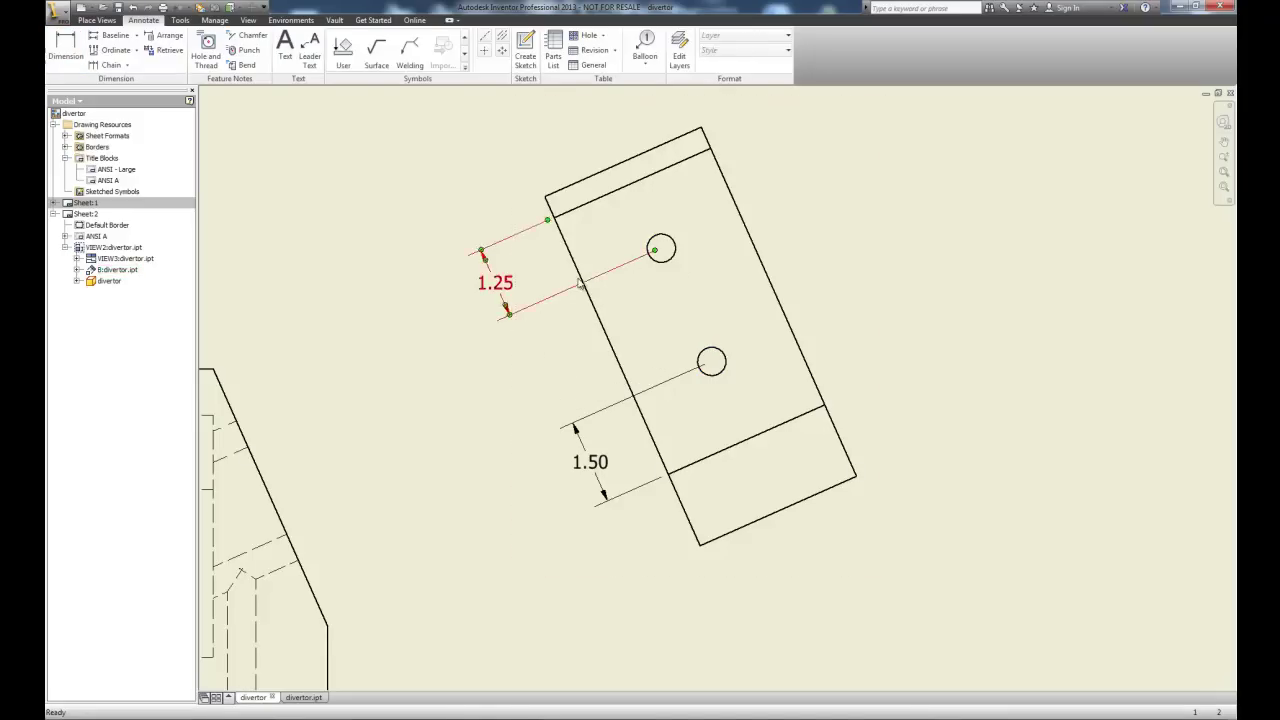
click(66, 48)
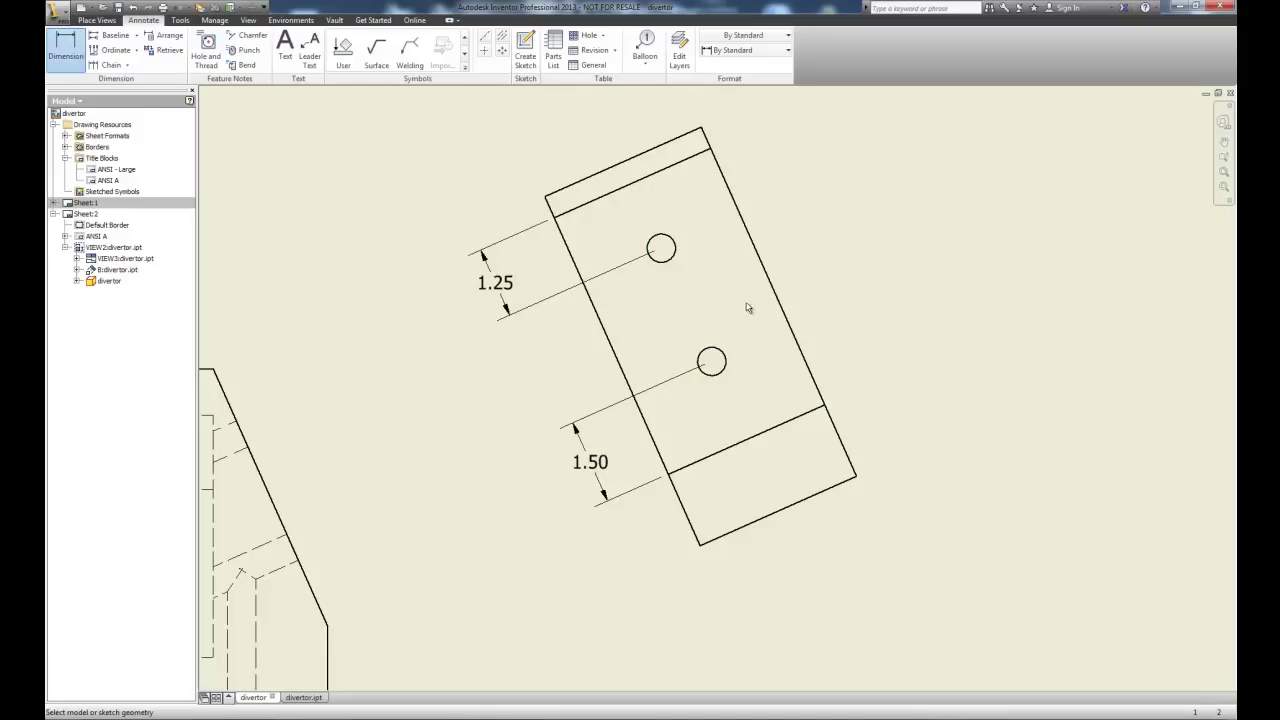
click(659, 245)
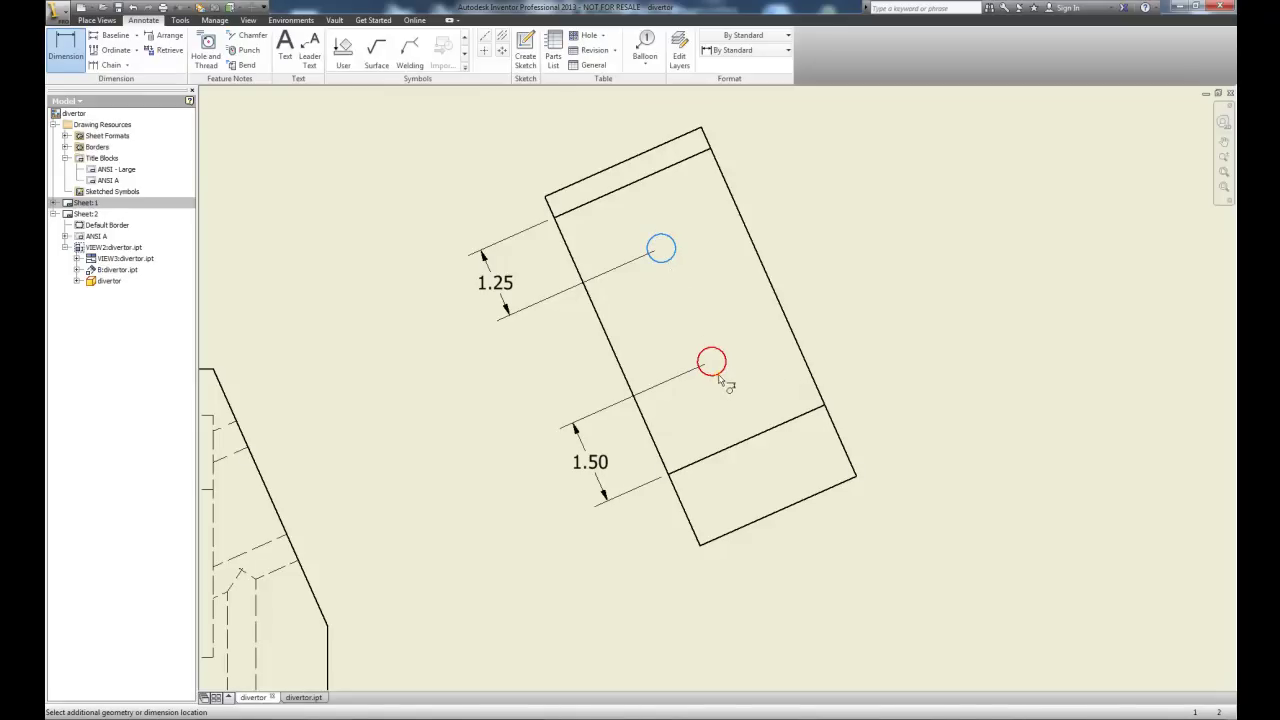
click(719, 376)
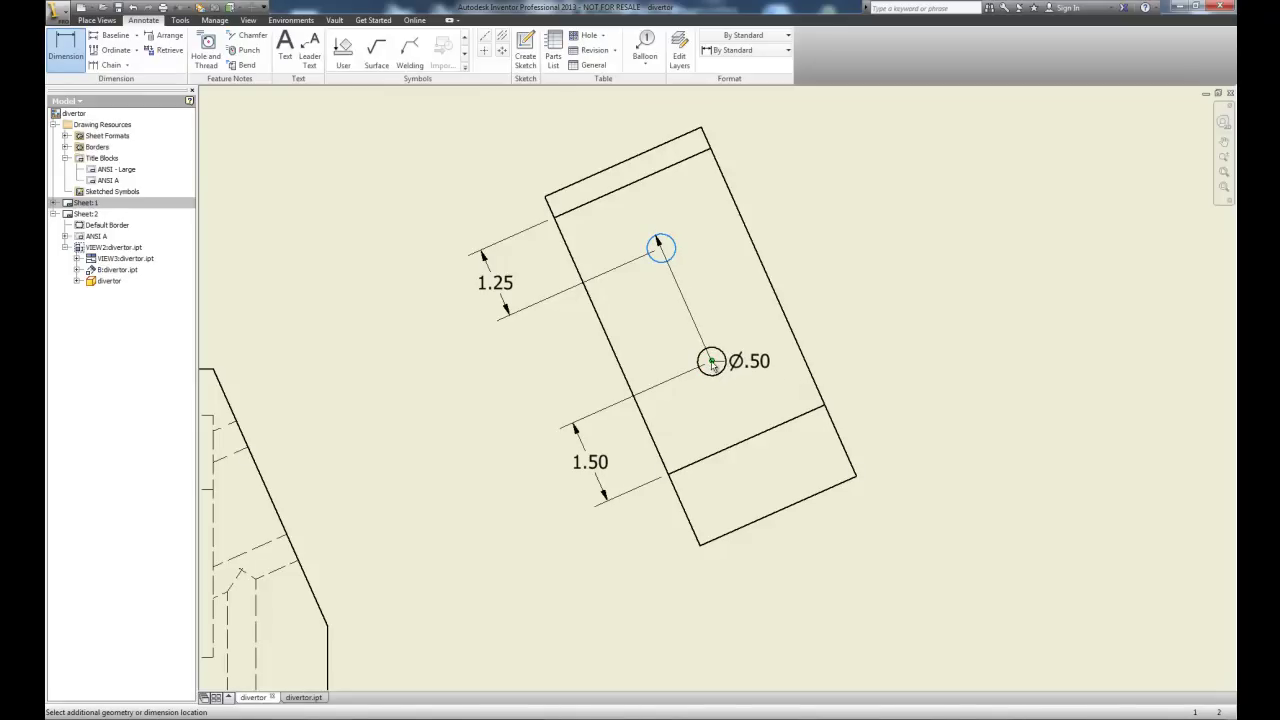
key(Escape)
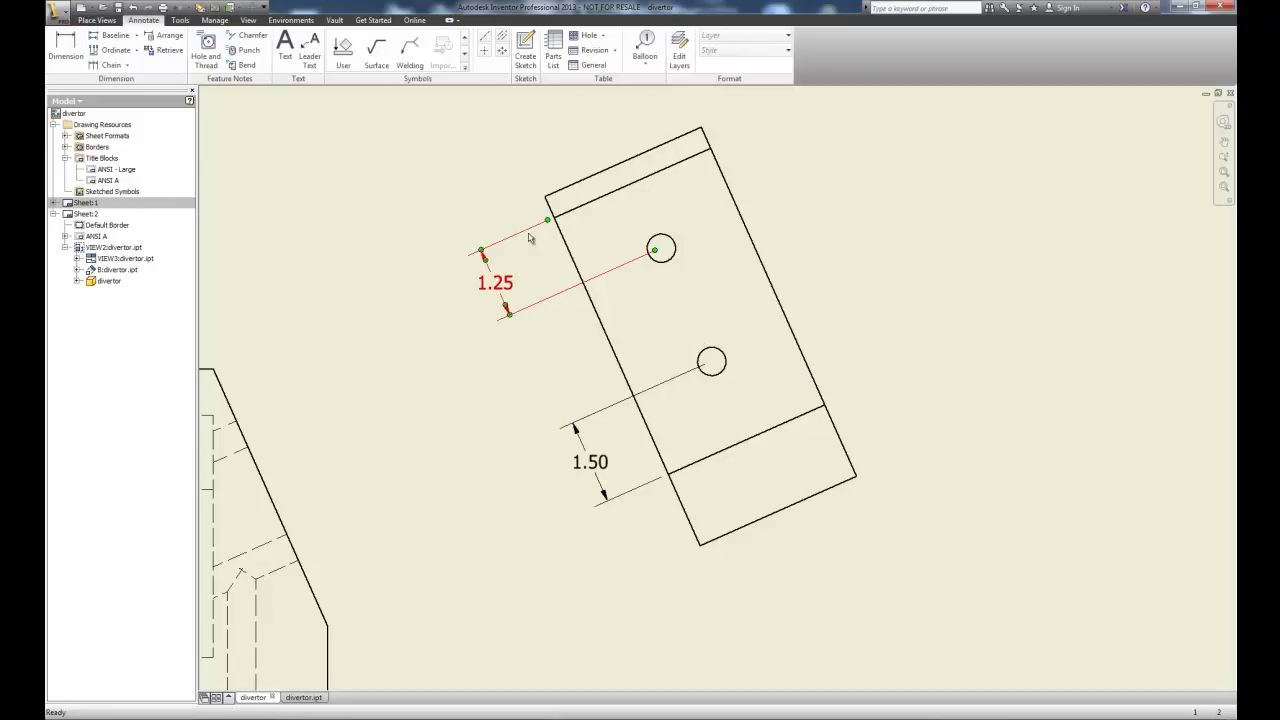
Add an aligned dimension between the centers of the two holes, placed between the two existing hole location dimensions
click(663, 250)
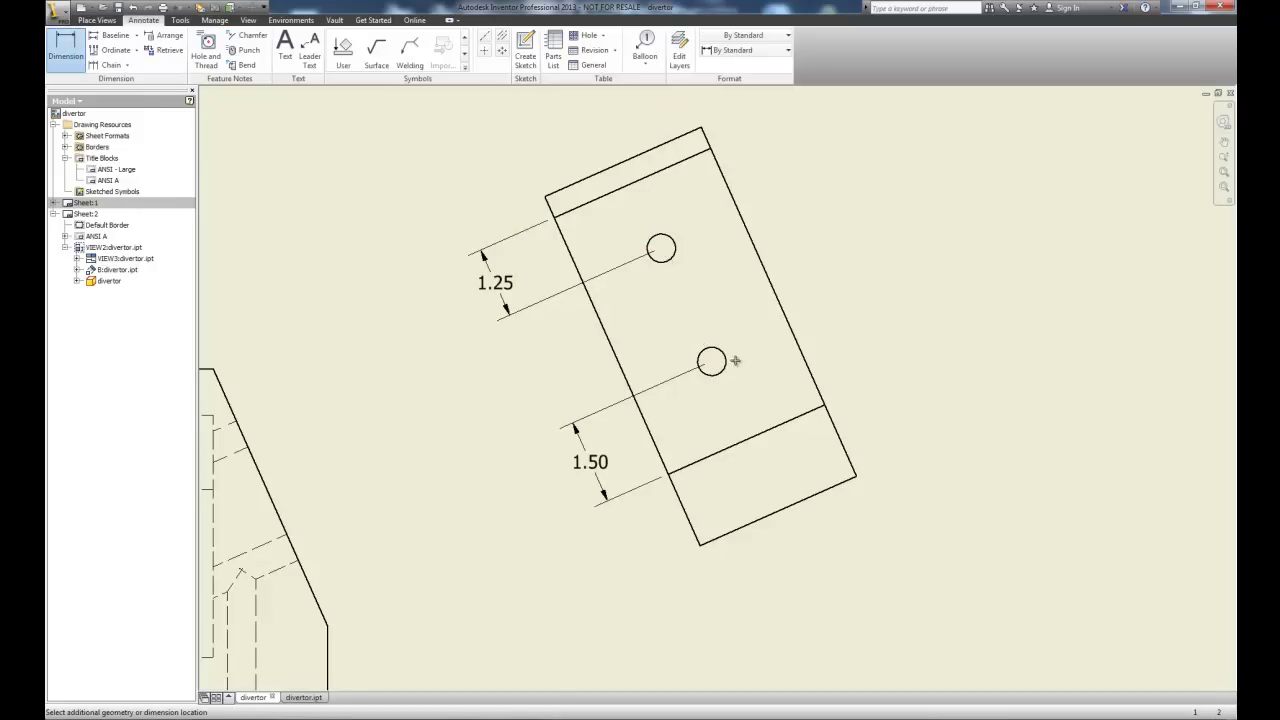
click(712, 362)
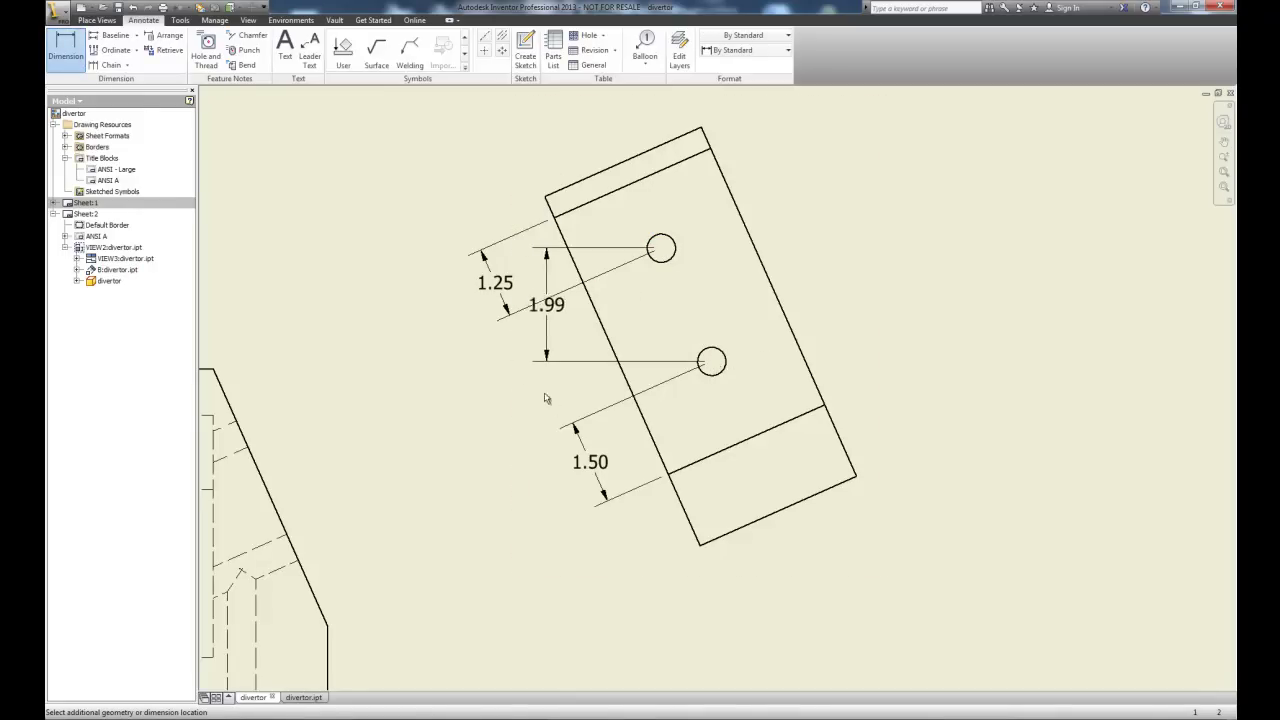
right_click(530, 377)
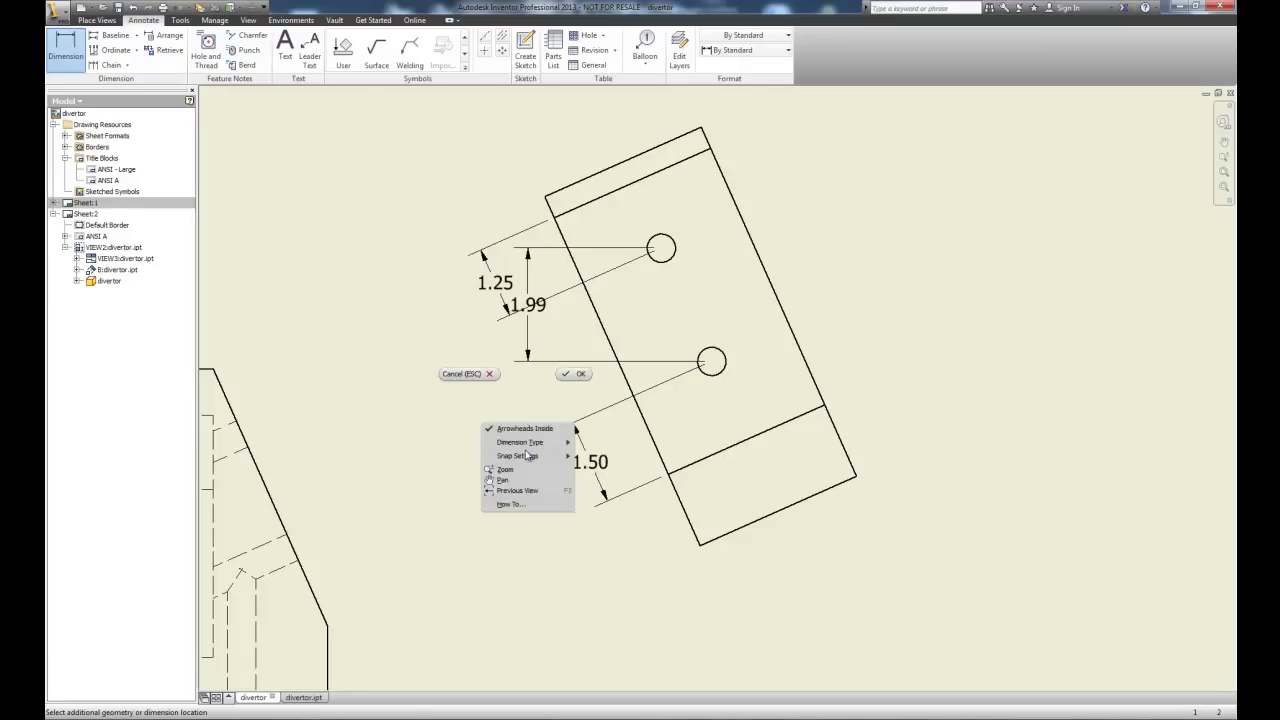
mouse_move(540, 446)
click(608, 464)
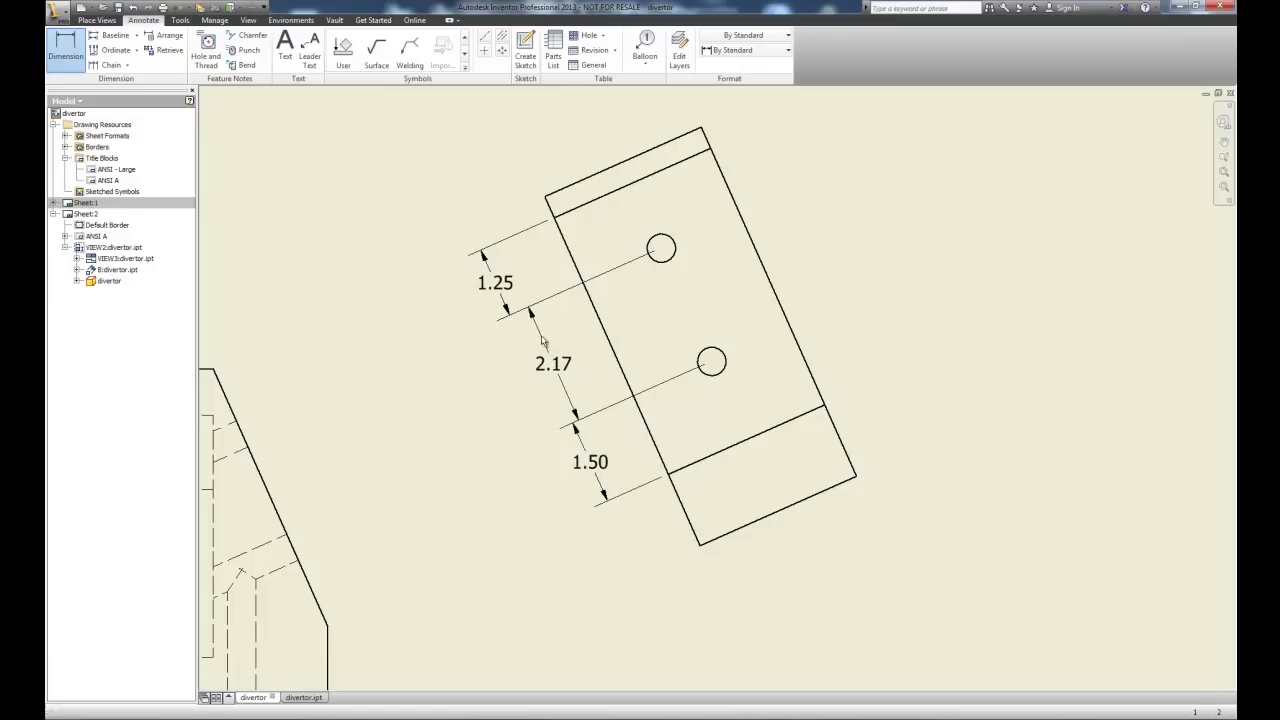
click(537, 347)
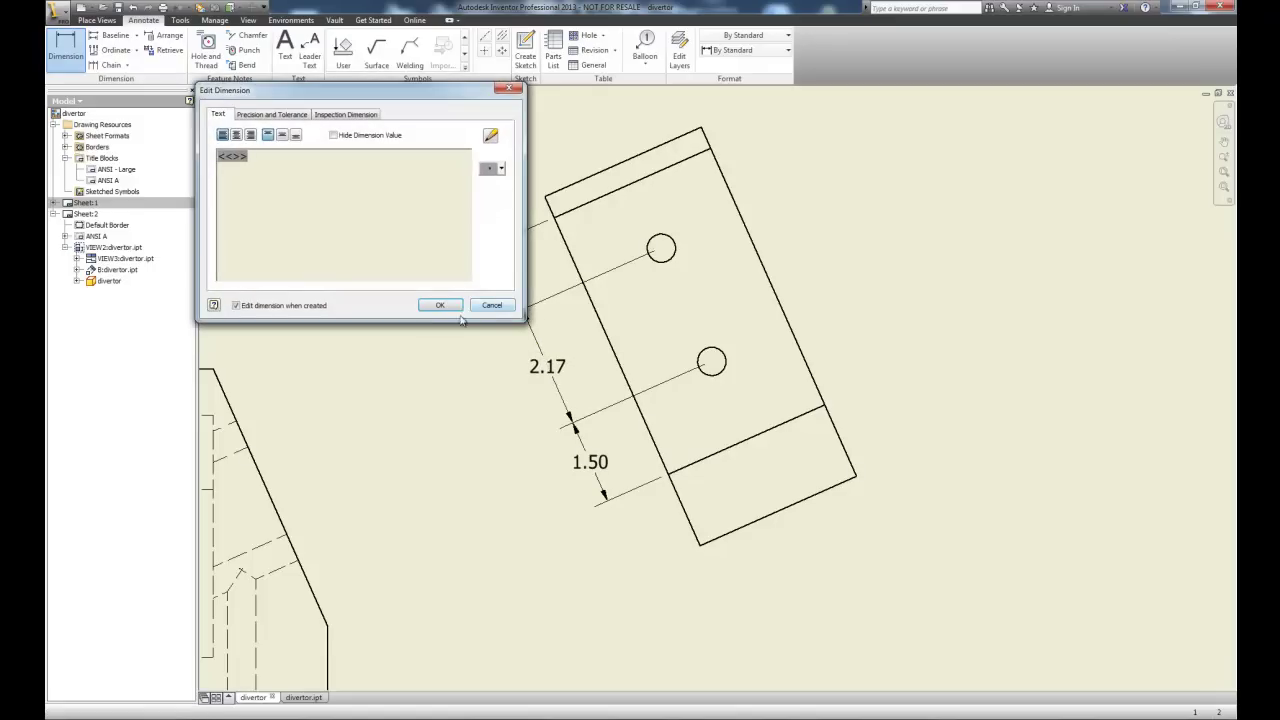
click(438, 305)
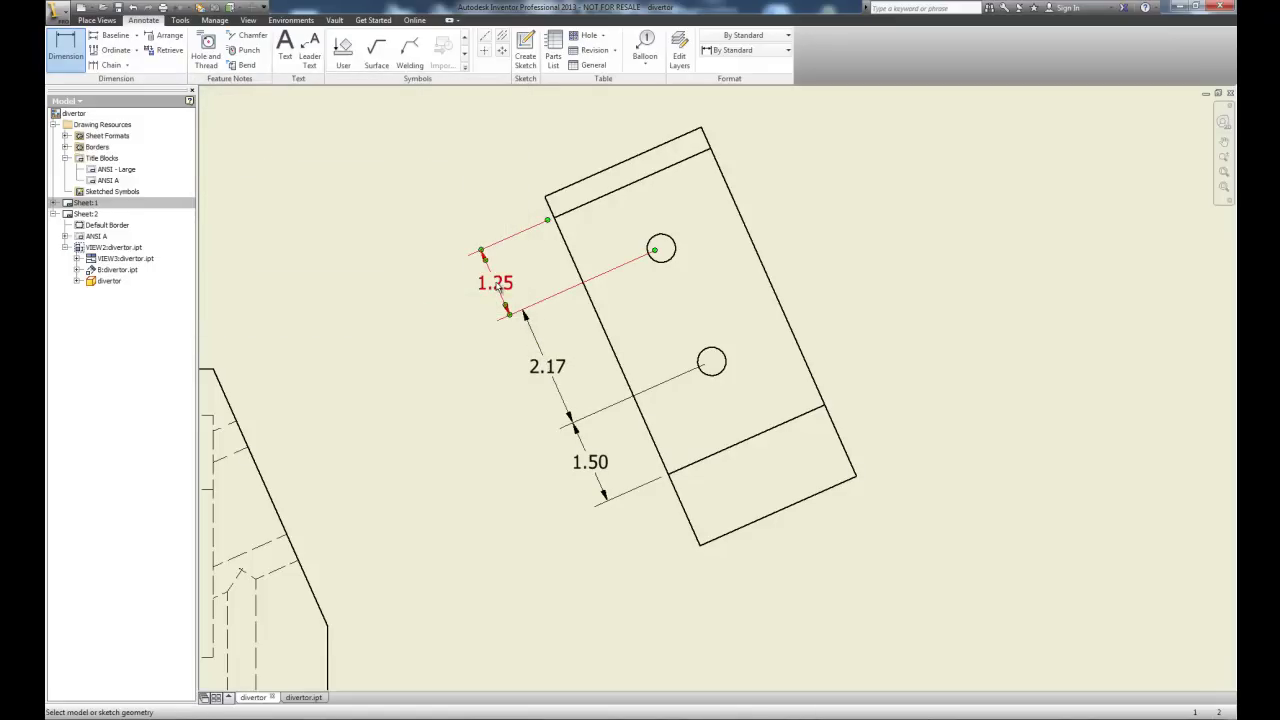
Dimension the upper hole's center from the long right edge above the auxiliary view and line up the 1.25 dimension with the hole-spacing dimension
click(661, 248)
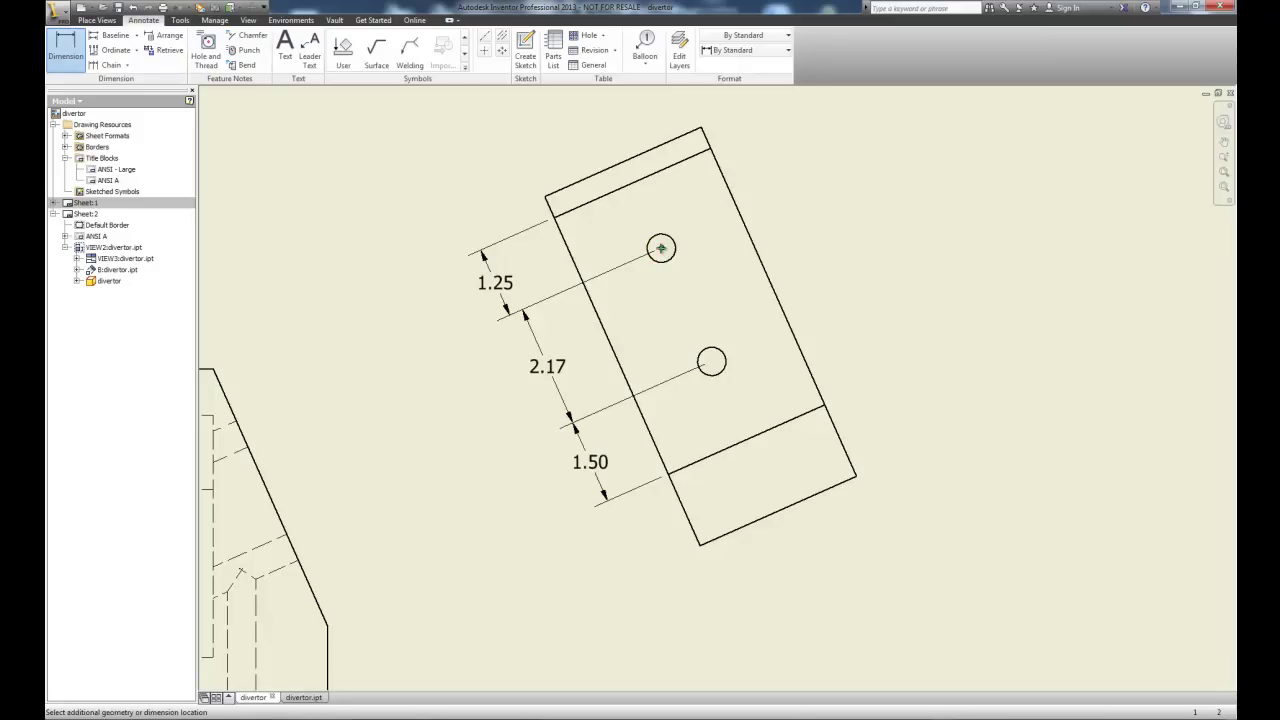
click(738, 212)
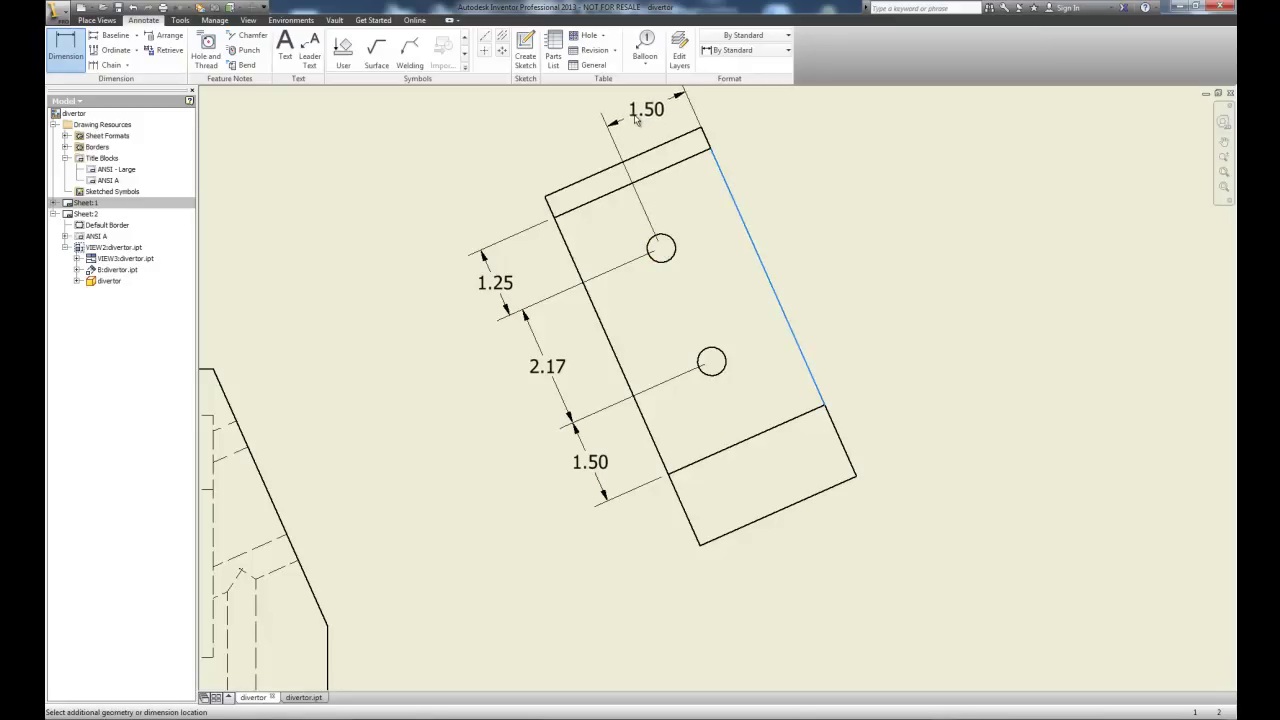
click(637, 122)
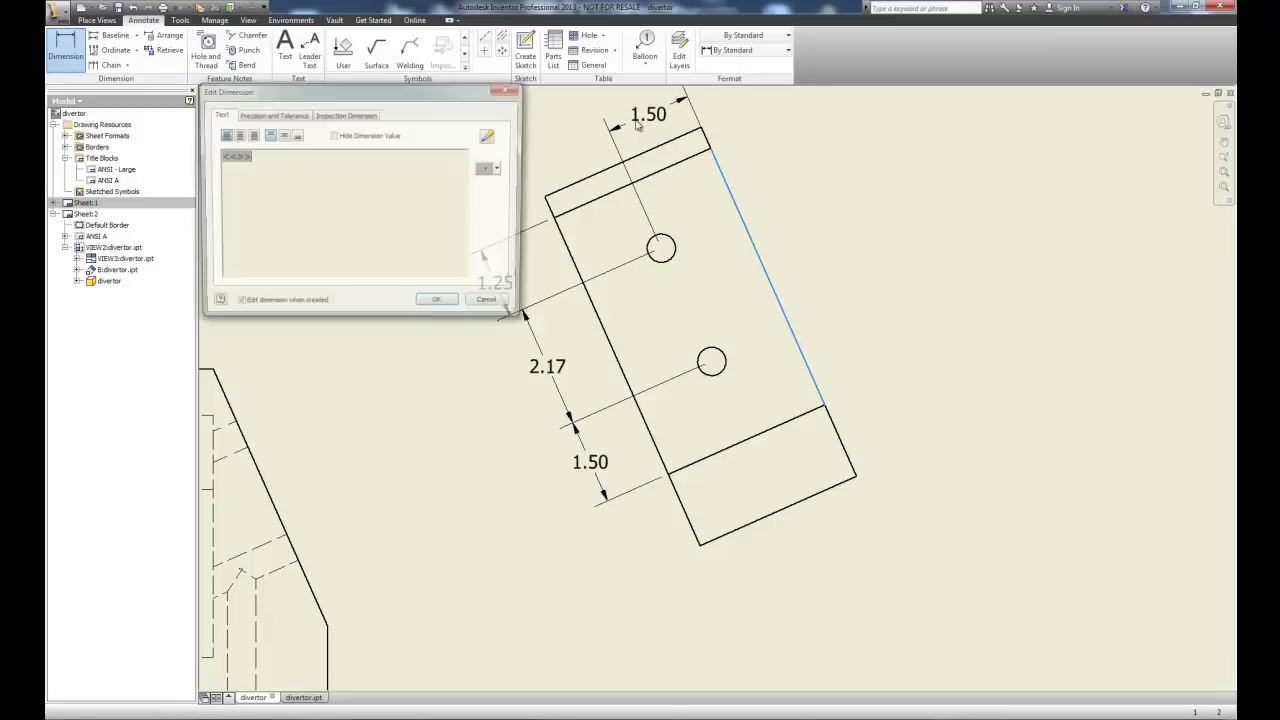
click(446, 304)
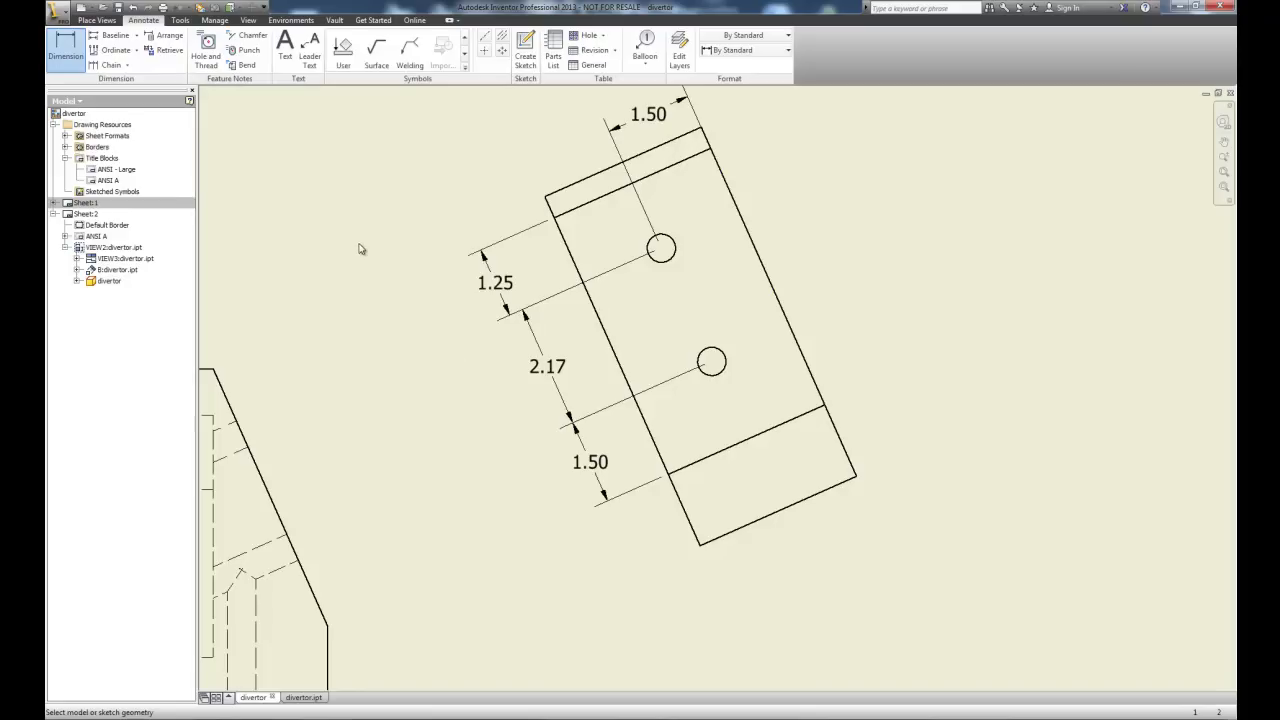
right_click(361, 249)
click(405, 245)
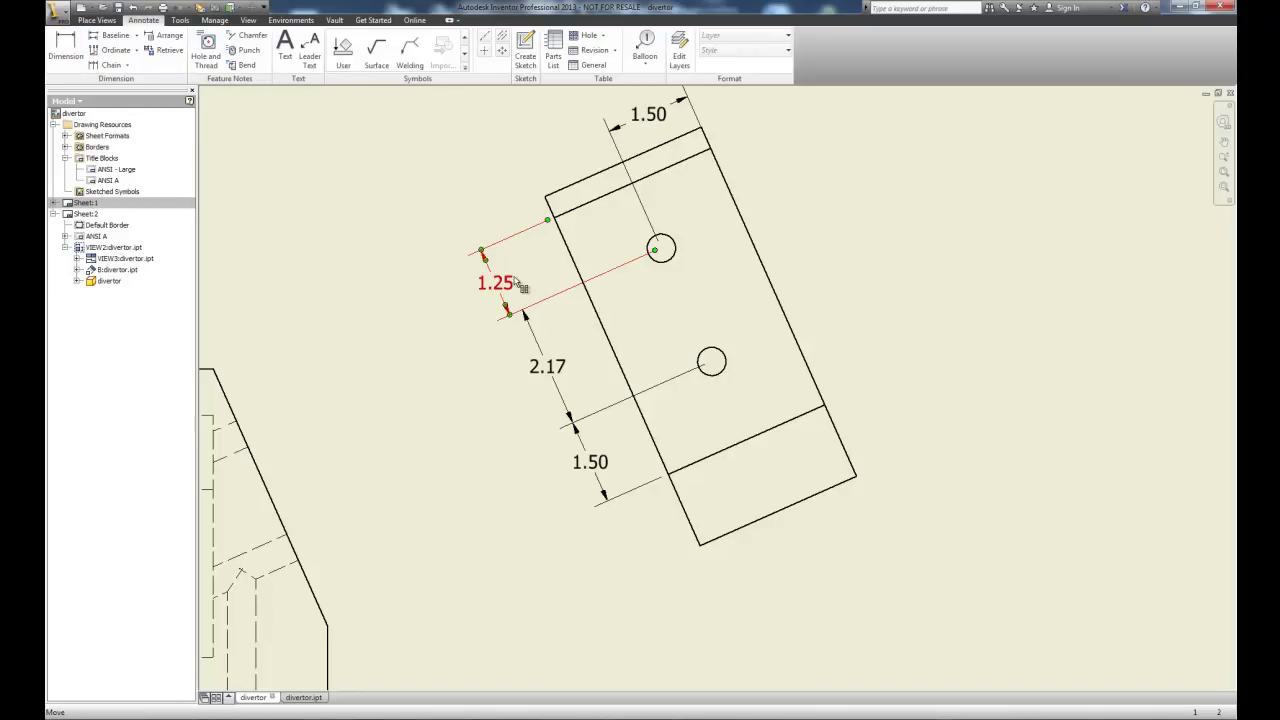
drag(517, 285, 515, 287)
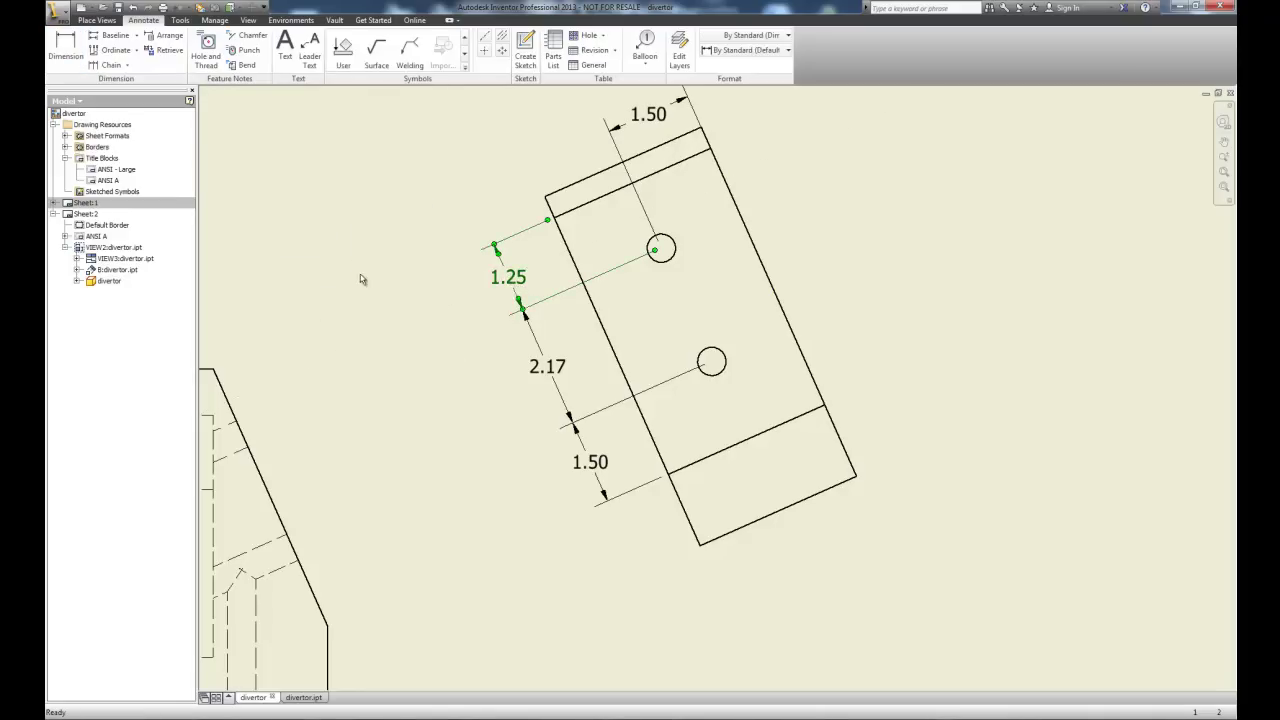
click(361, 279)
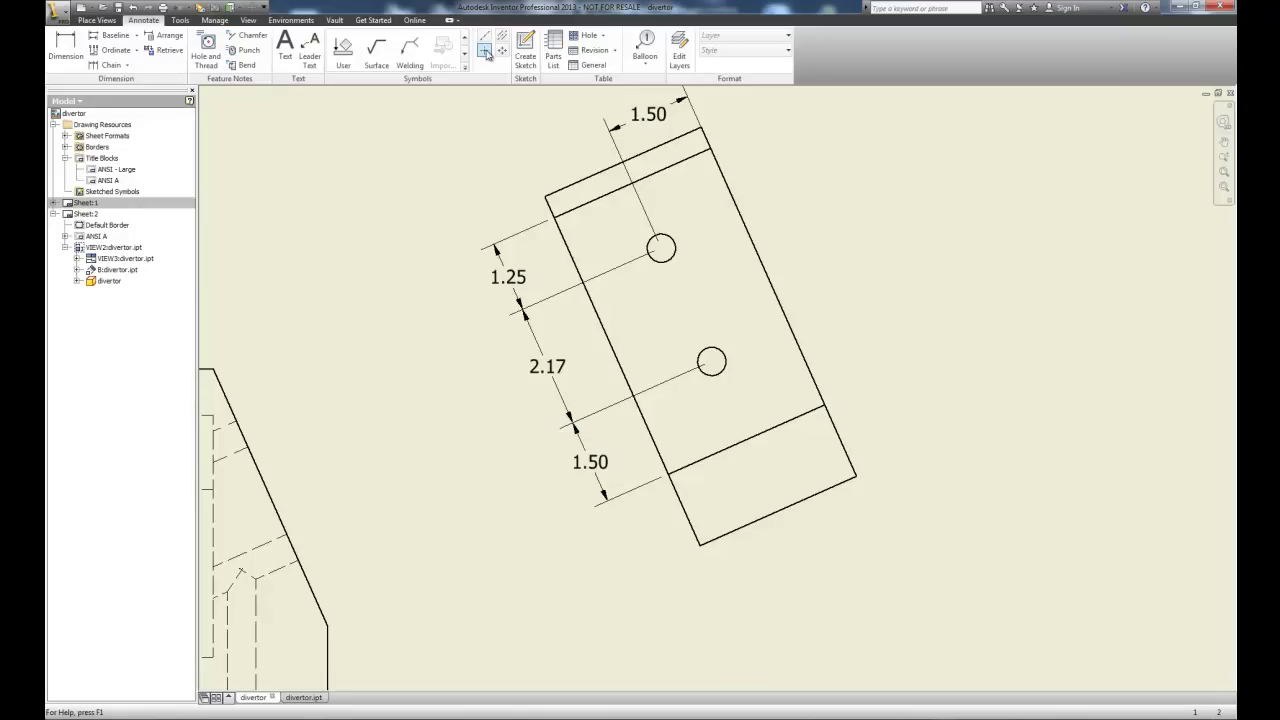
Add center marks to both holes in the auxiliary view
click(485, 51)
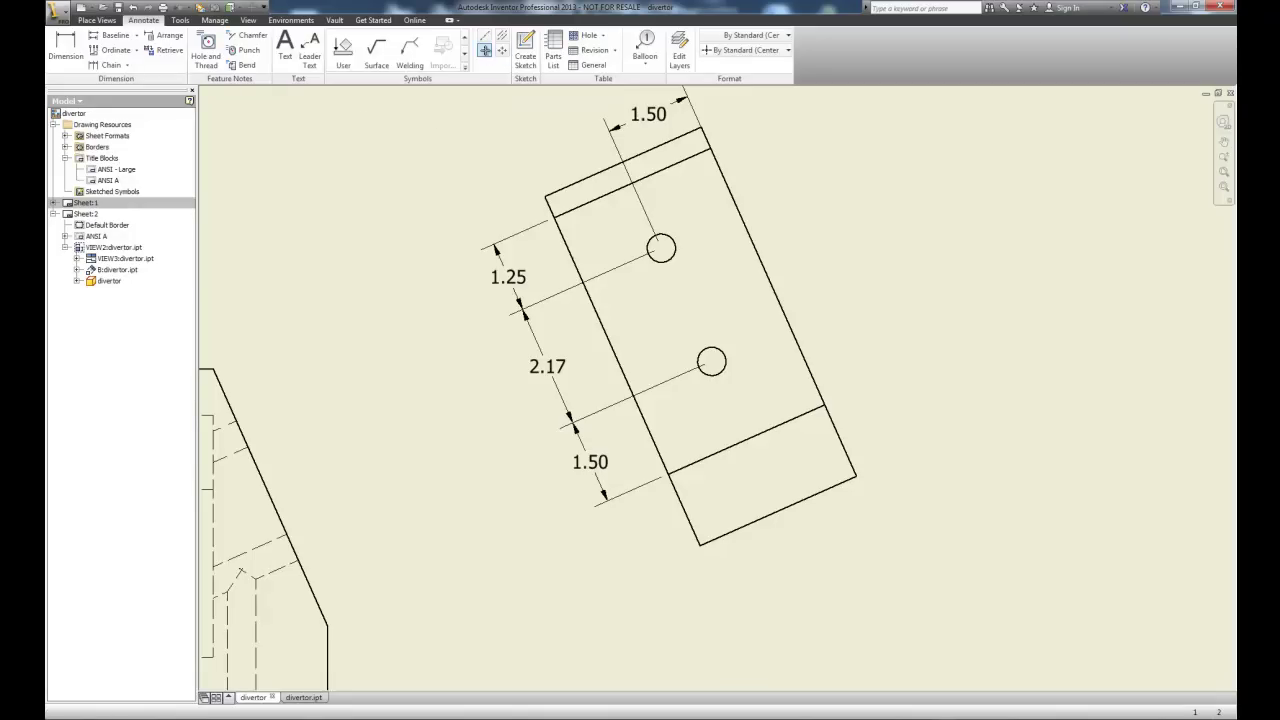
click(670, 260)
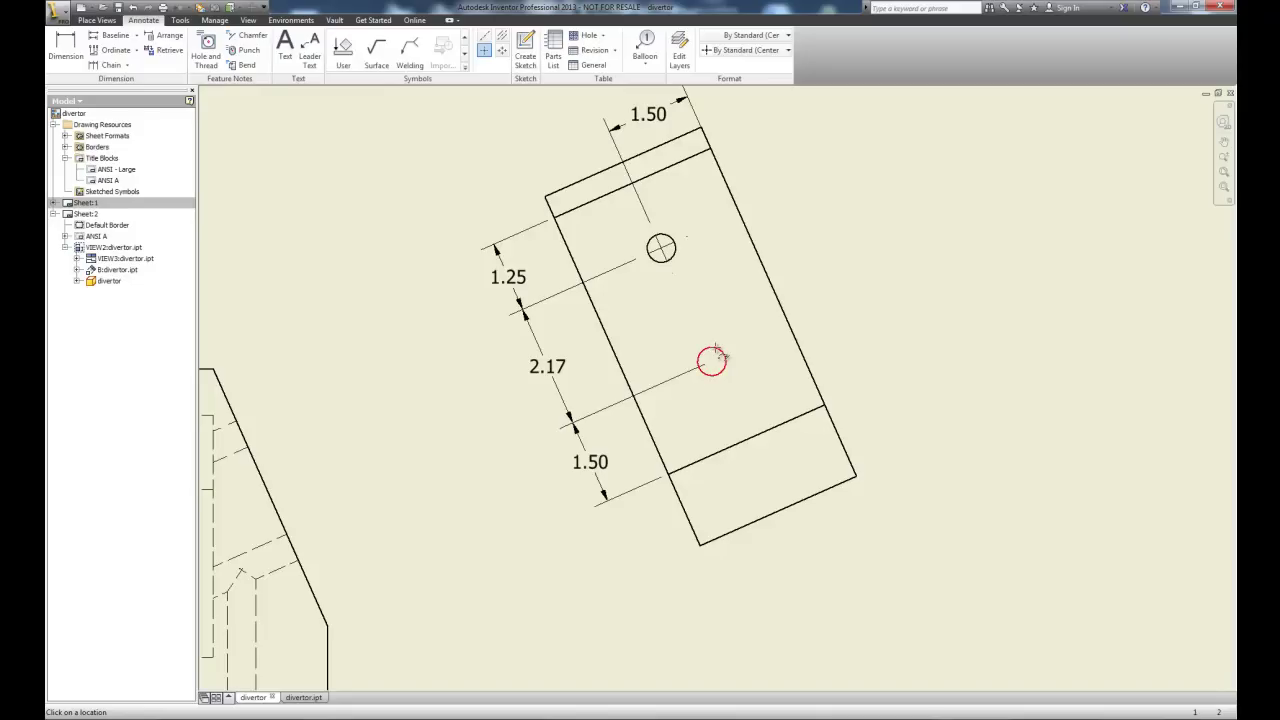
click(716, 350)
scroll(866, 252, down, 2)
scroll(863, 250, up, 2)
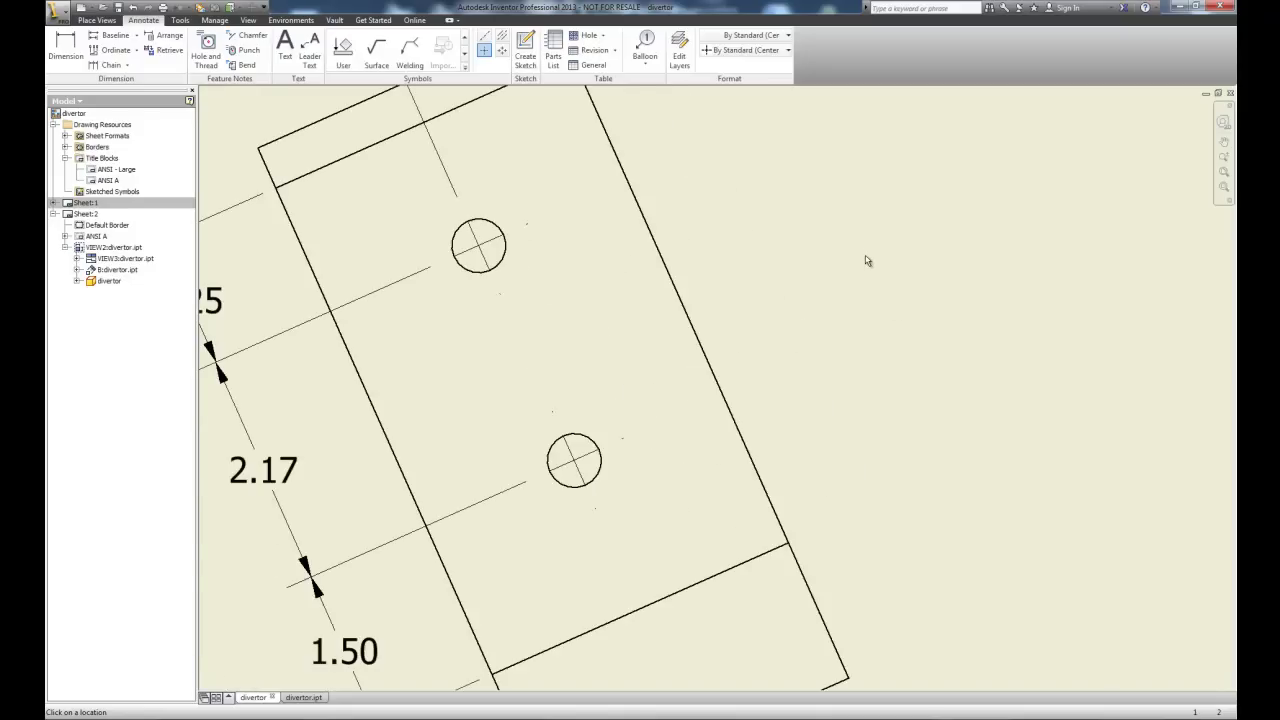
Add a diameter dimension to the upper hole in the auxiliary view with the text prefix "2 X", placed outside the long edge
scroll(863, 257, down, 3)
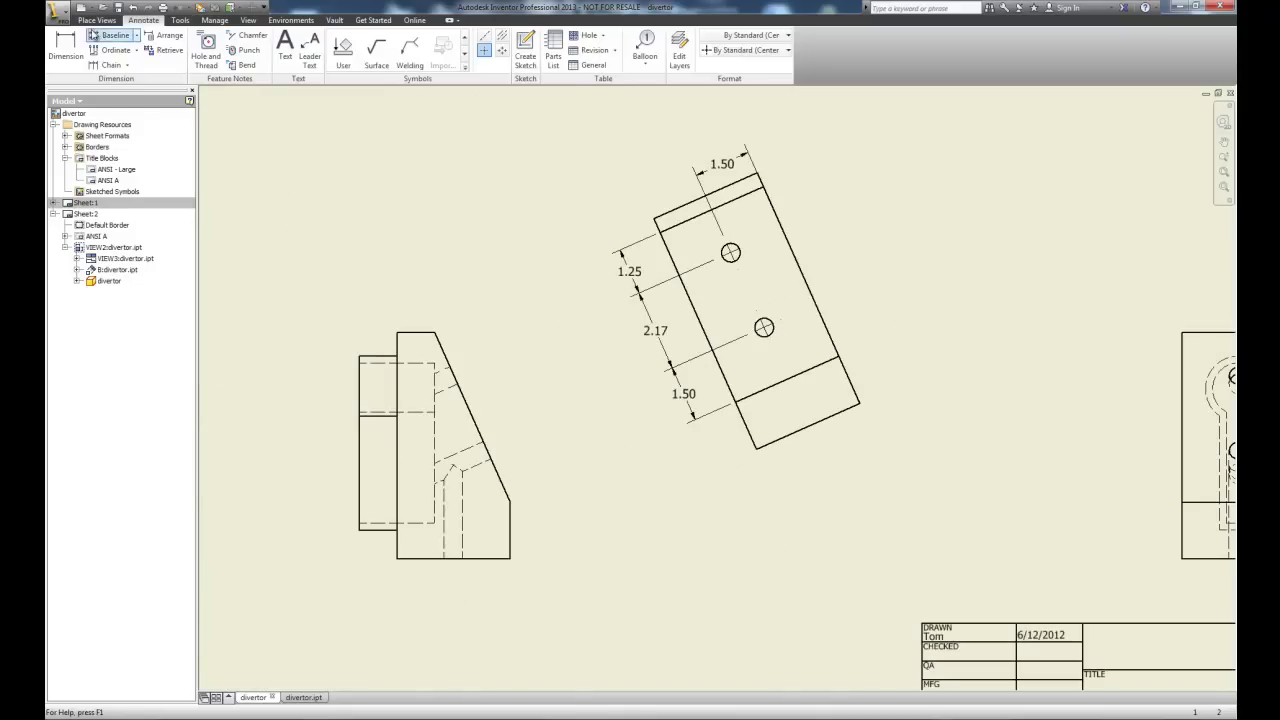
key(d)
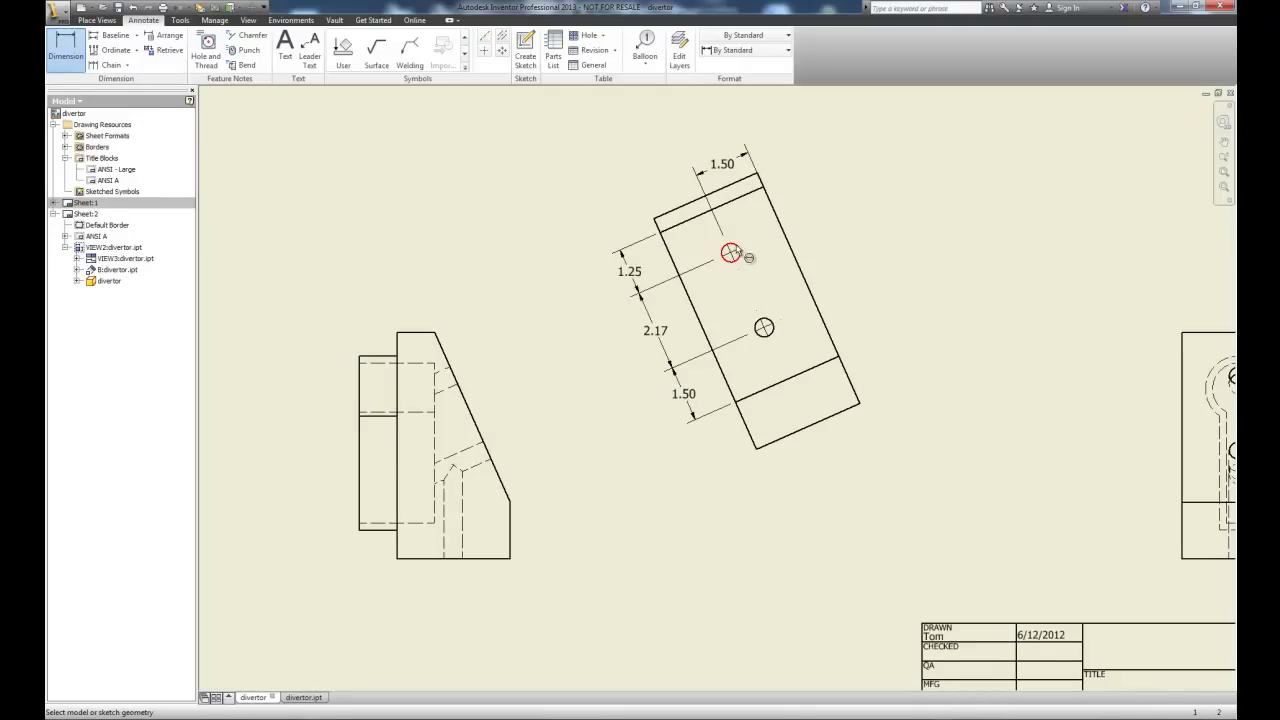
click(738, 257)
click(820, 206)
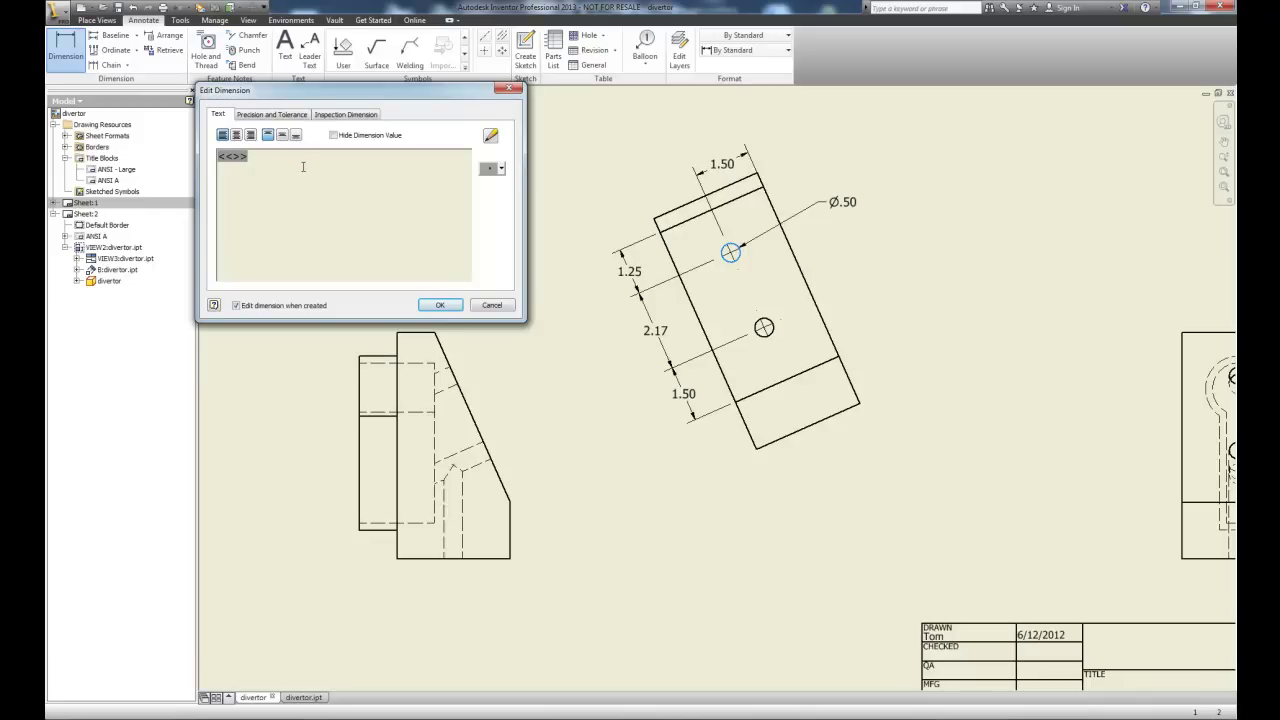
text(2 X)
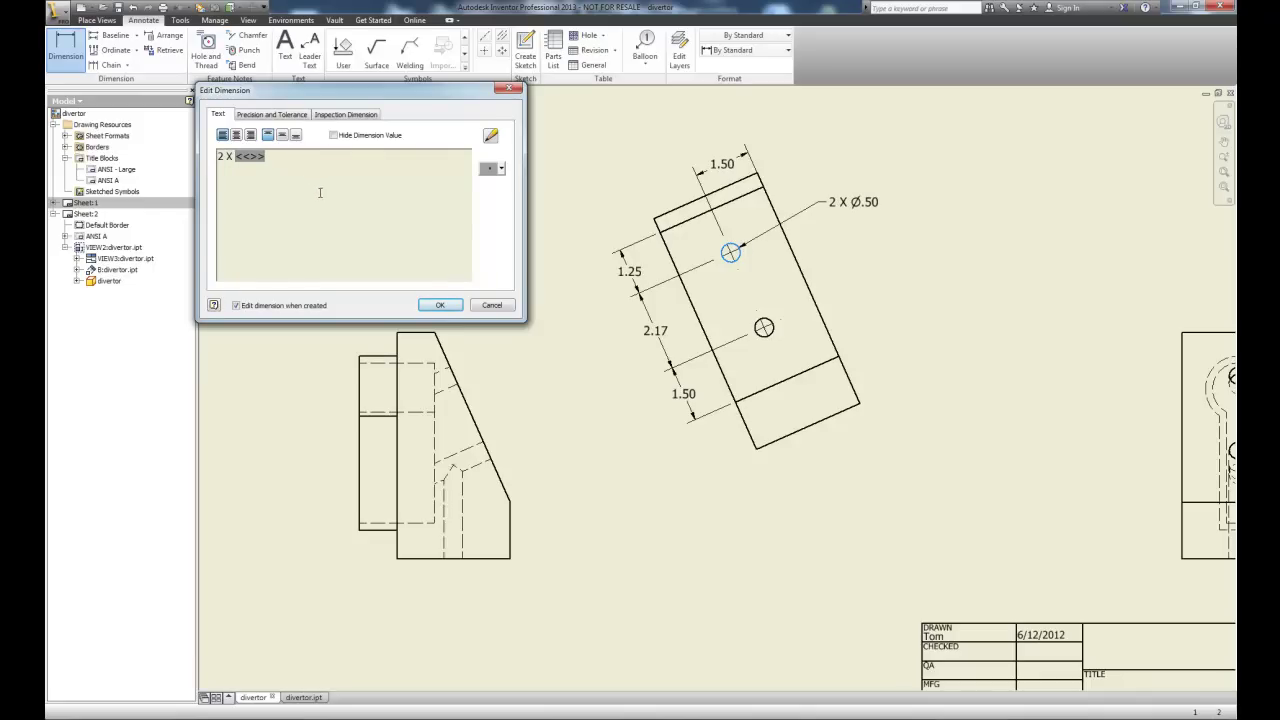
click(440, 305)
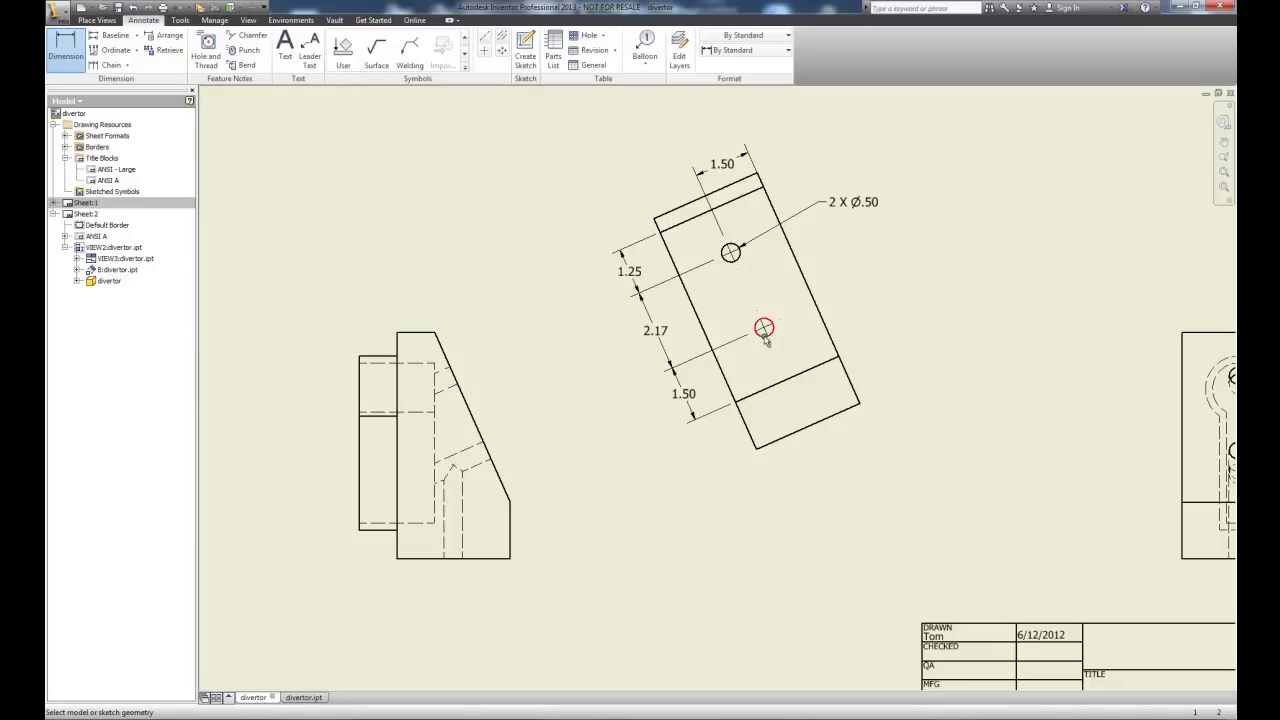
Attach a hole note to the lower hole in the auxiliary view, placing its text outside the long edge opposite the location dimensions
scroll(766, 330, up, 5)
scroll(798, 371, down, 3)
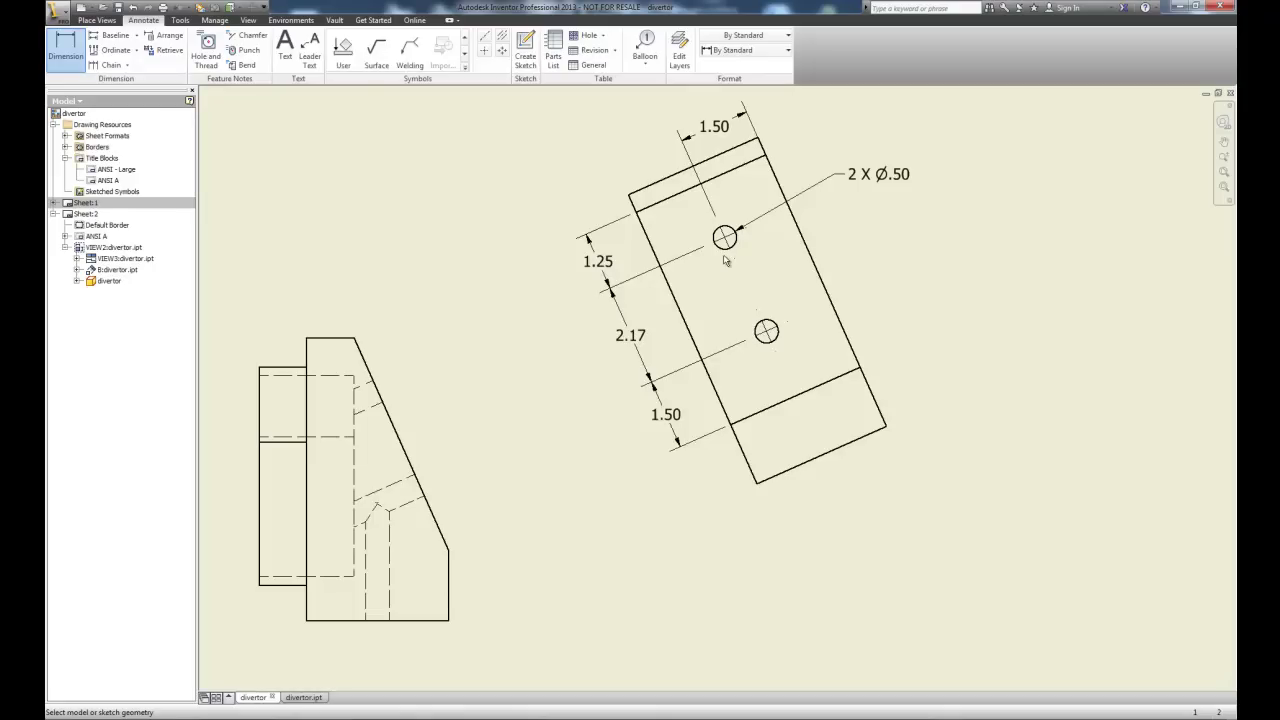
click(207, 57)
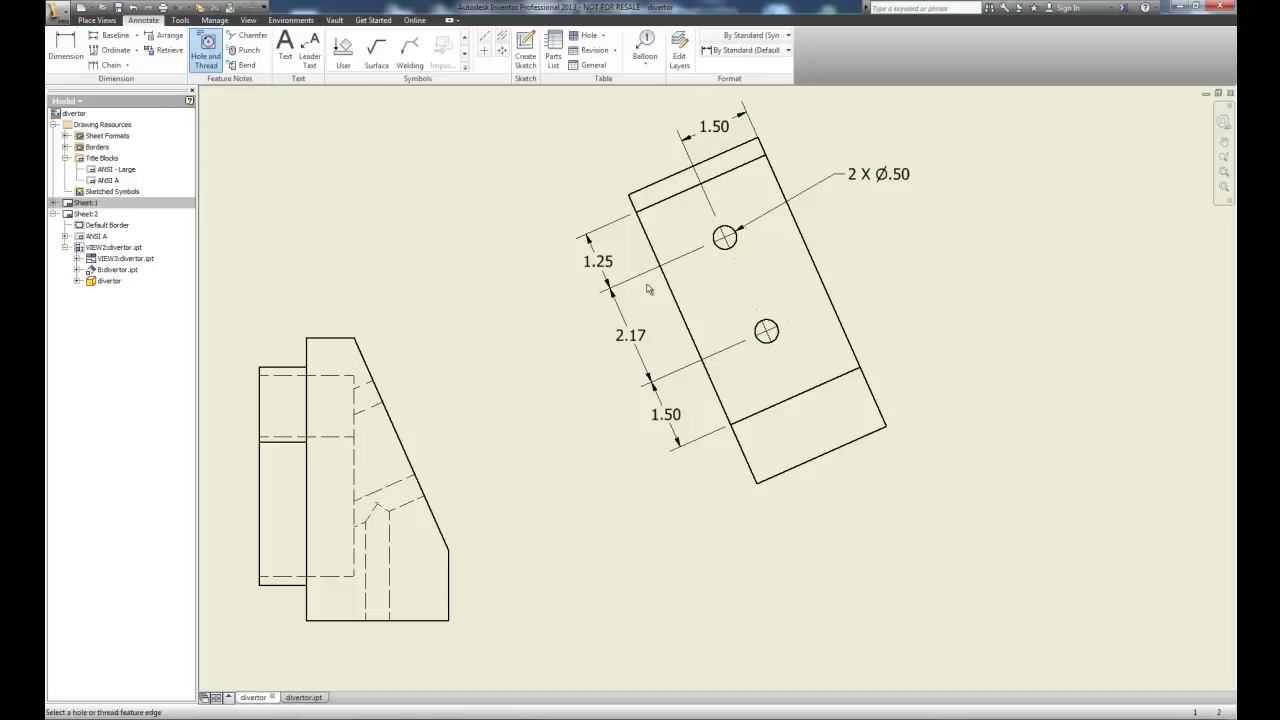
click(772, 328)
click(872, 273)
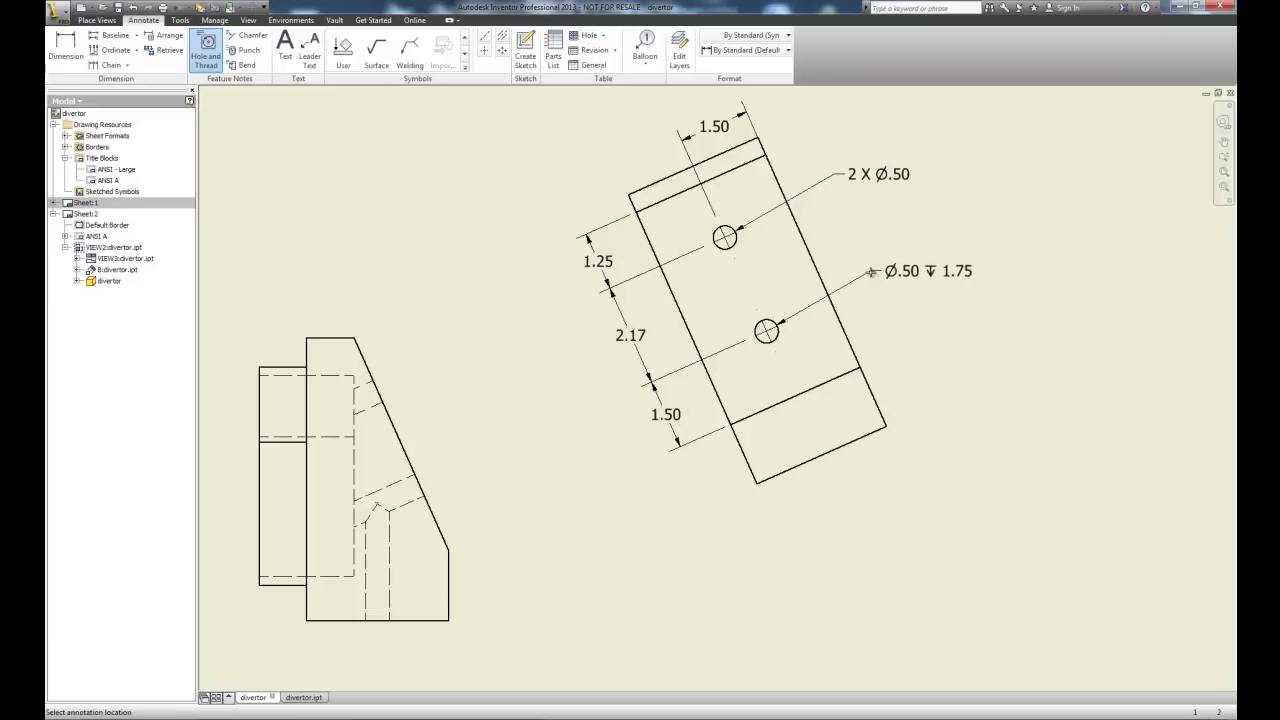
right_click(876, 177)
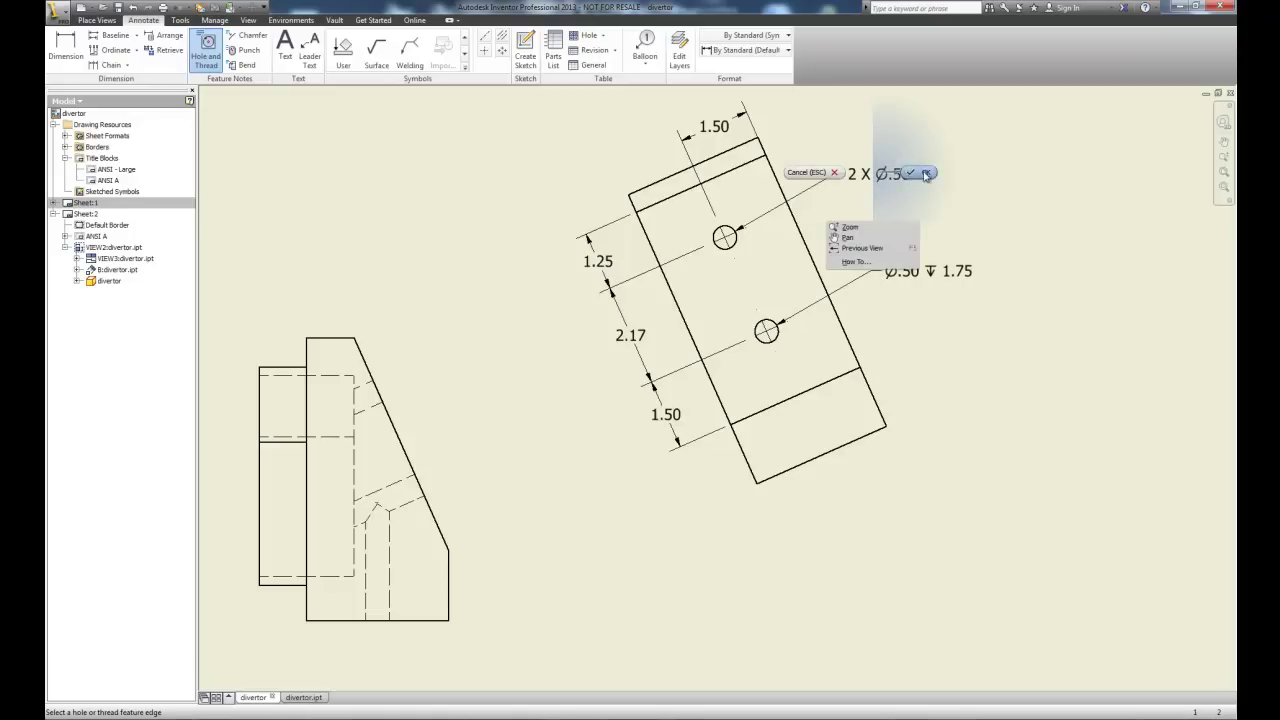
click(845, 223)
Delete the diameter dimension of the upper hole in the auxiliary view
right_click(886, 182)
click(909, 208)
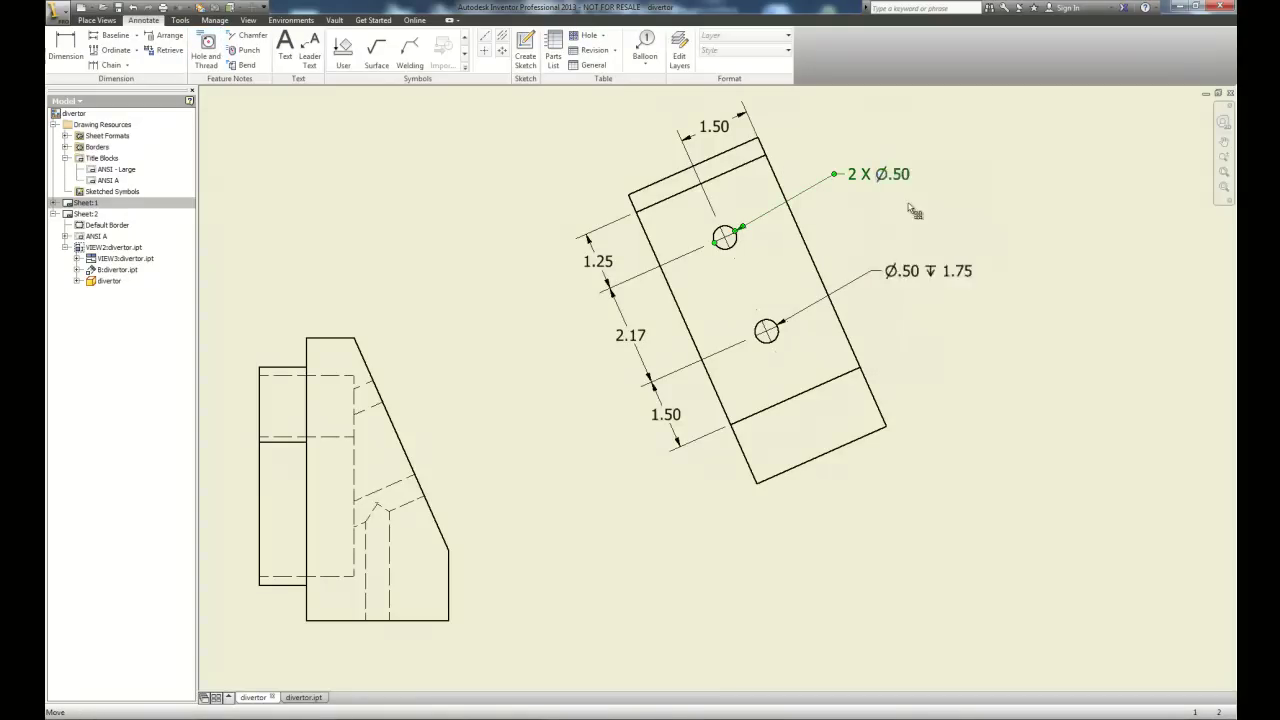
Edit the lower hole's note by adding the prefix "2 X" before the diameter
double_click(898, 276)
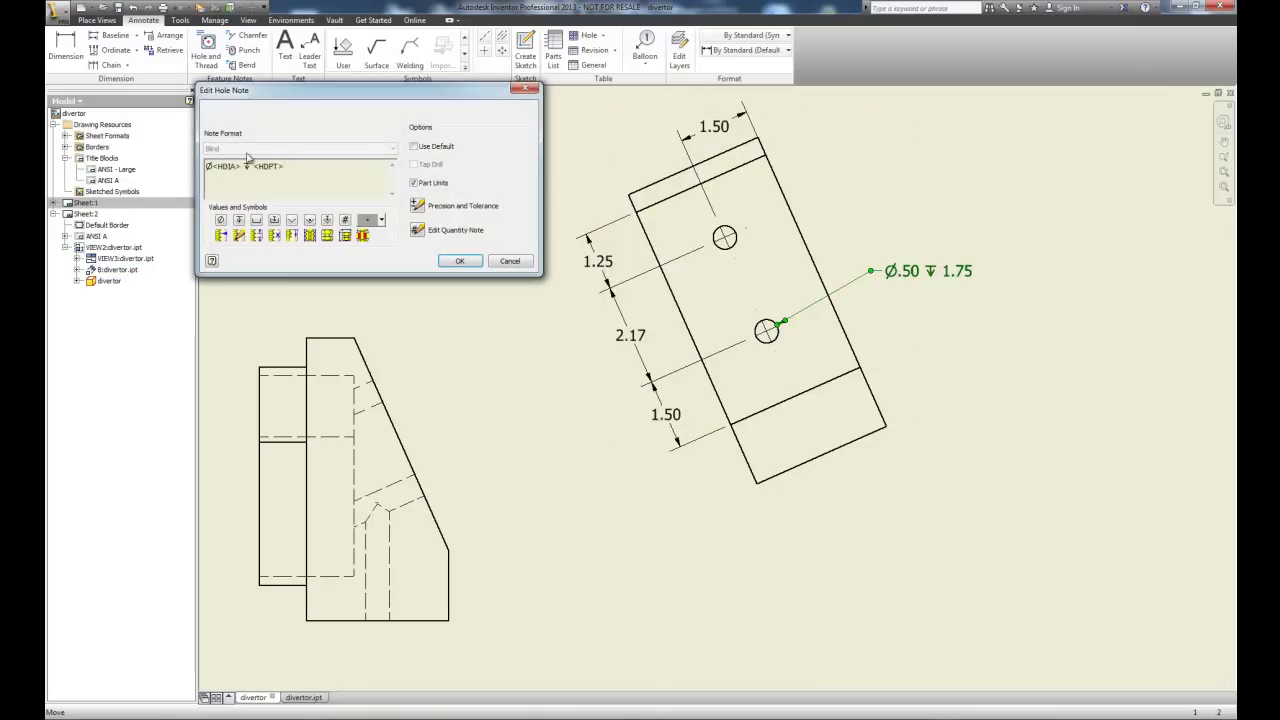
text(2 X)
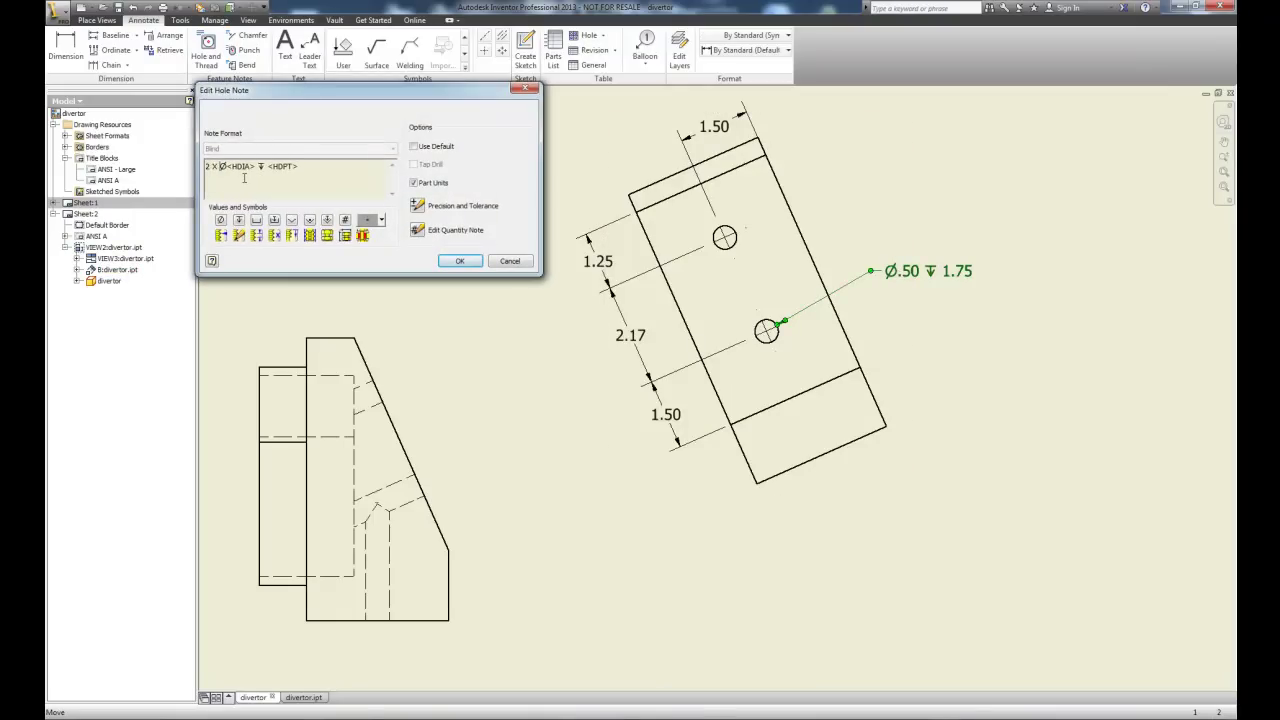
click(460, 261)
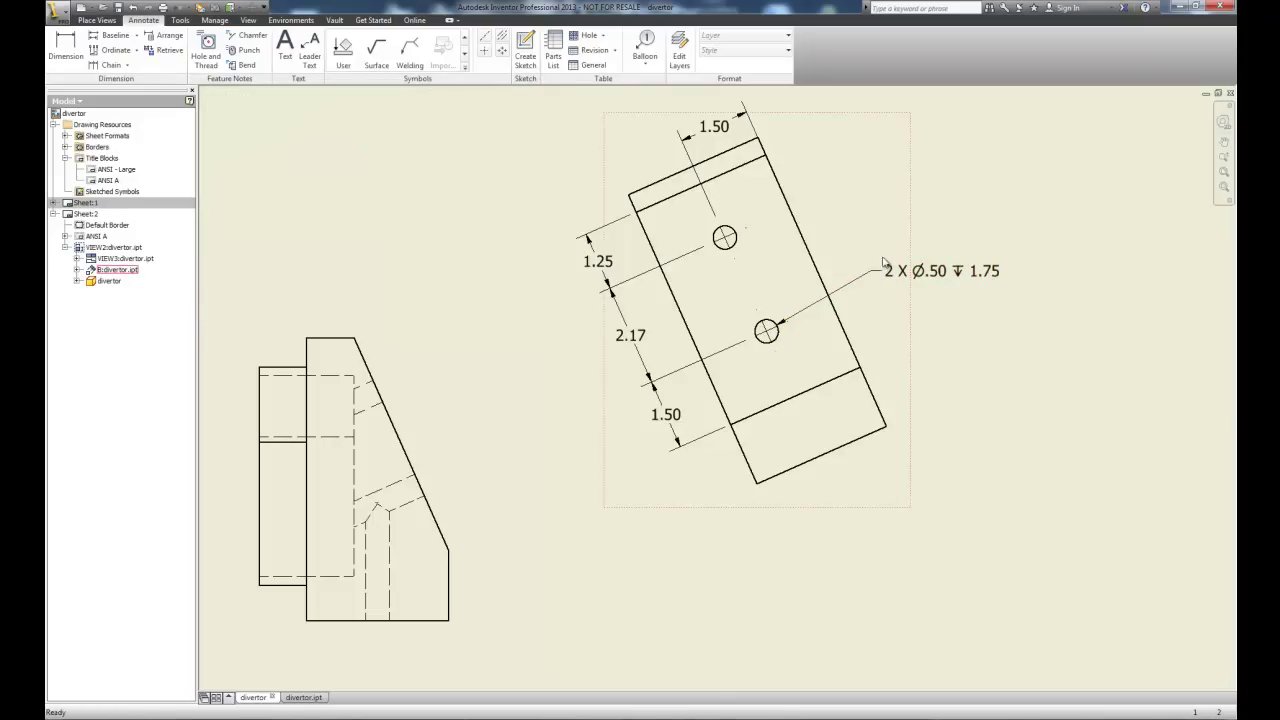
Examine how the two holes appear in the dimensioned auxiliary view compared with the base and projected views
click(765, 339)
key(Escape)
scroll(836, 441, up, 1)
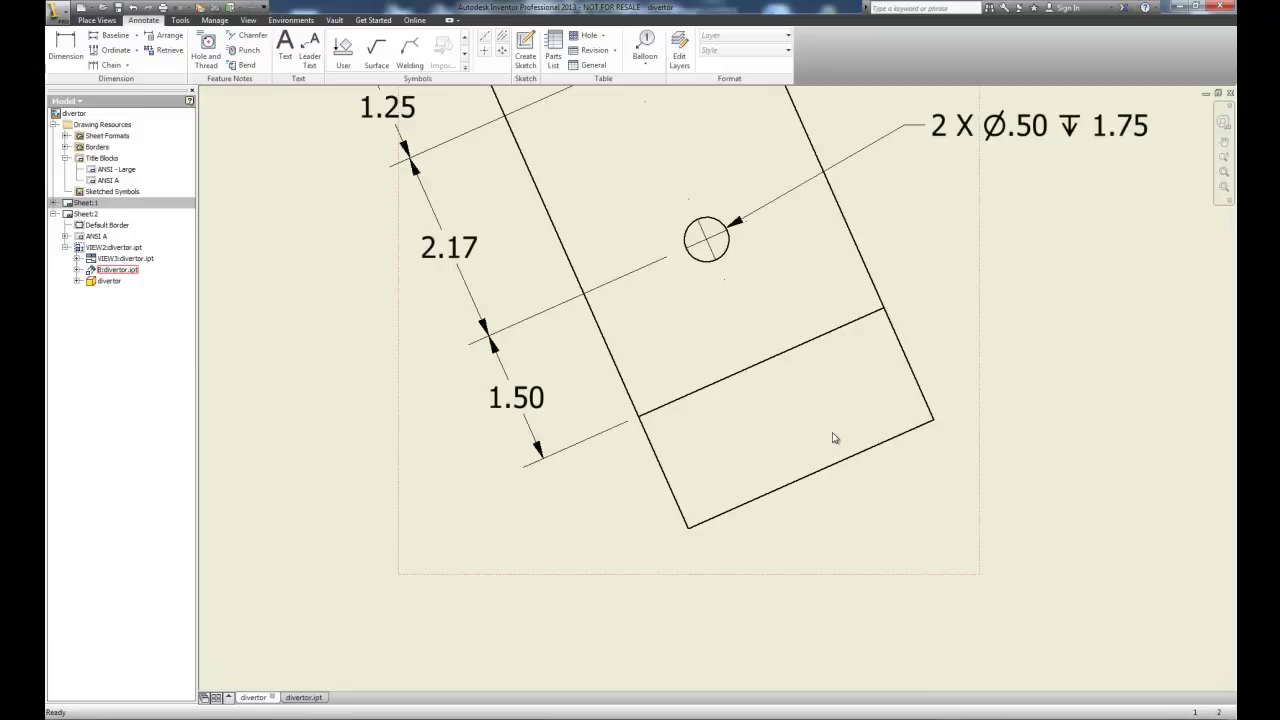
scroll(836, 441, down, 3)
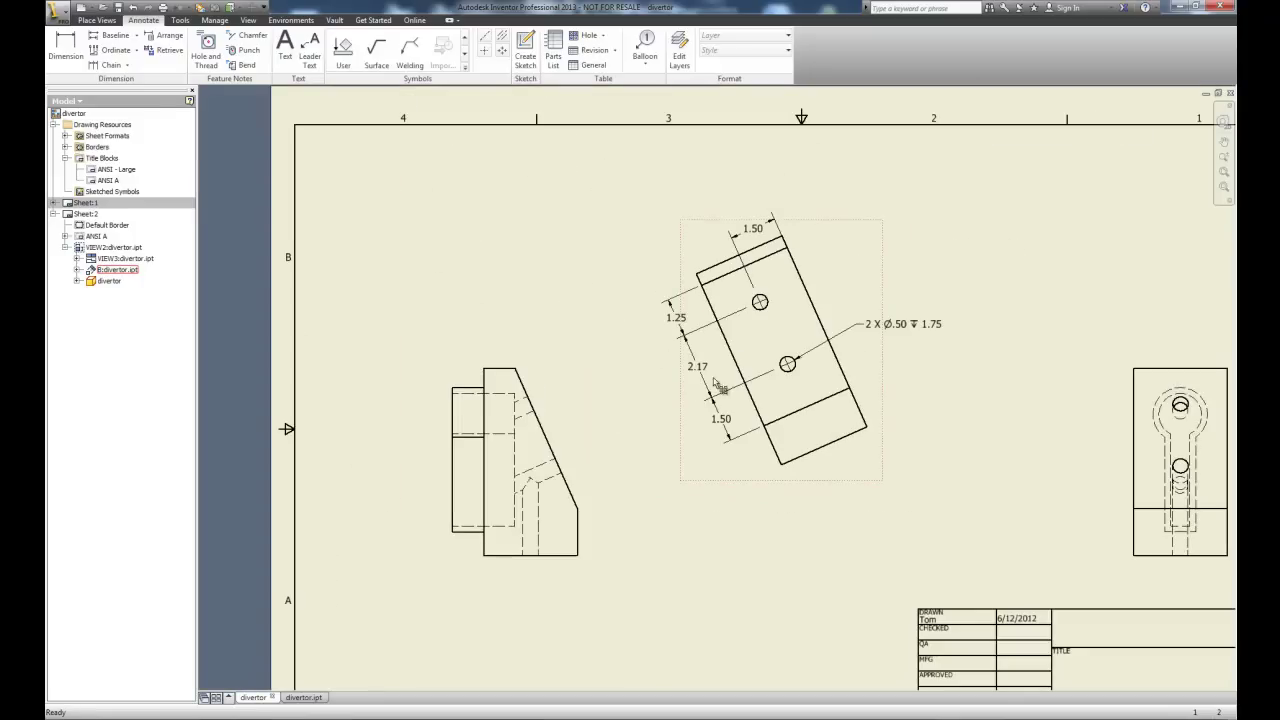
click(830, 308)
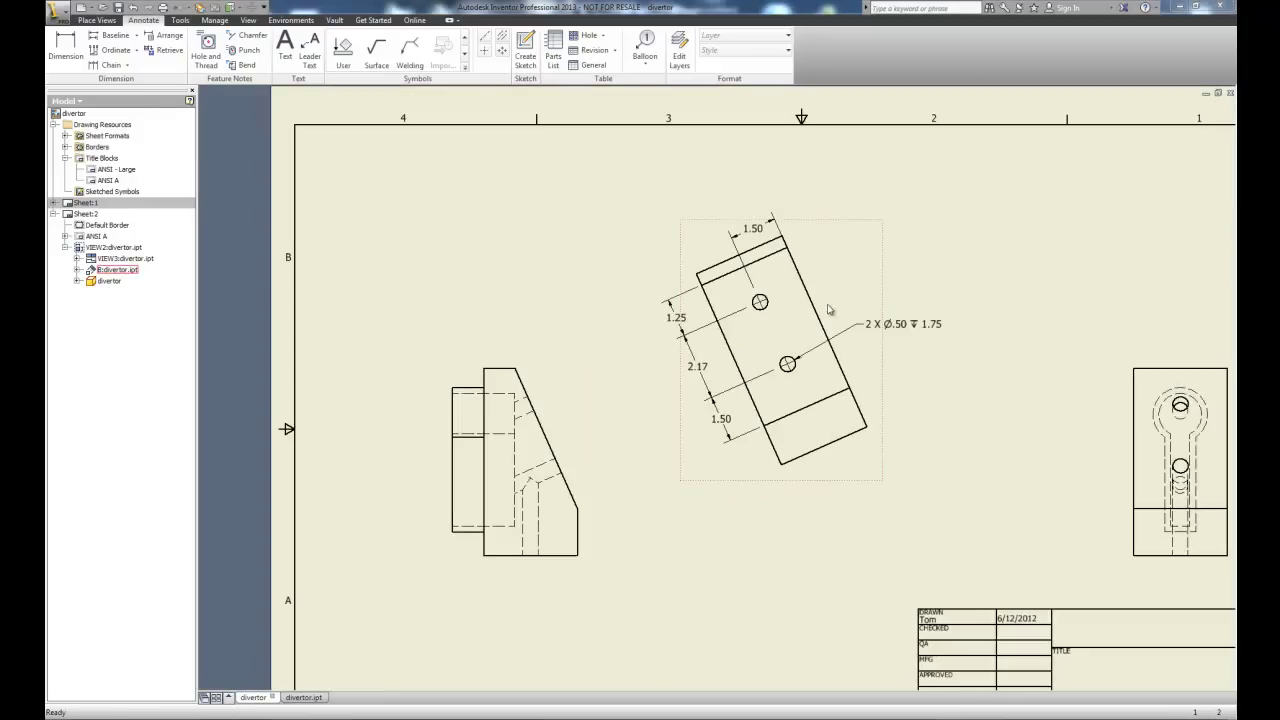
scroll(828, 302, up, 4)
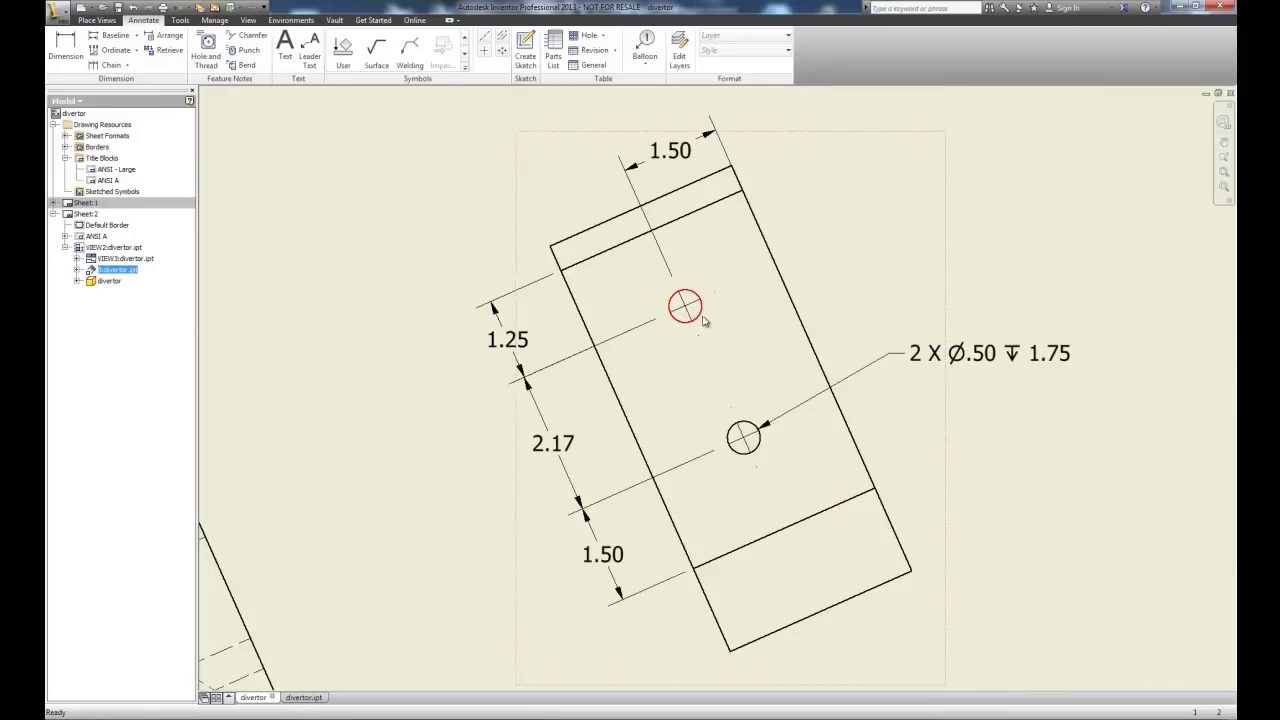
scroll(740, 430, down, 4)
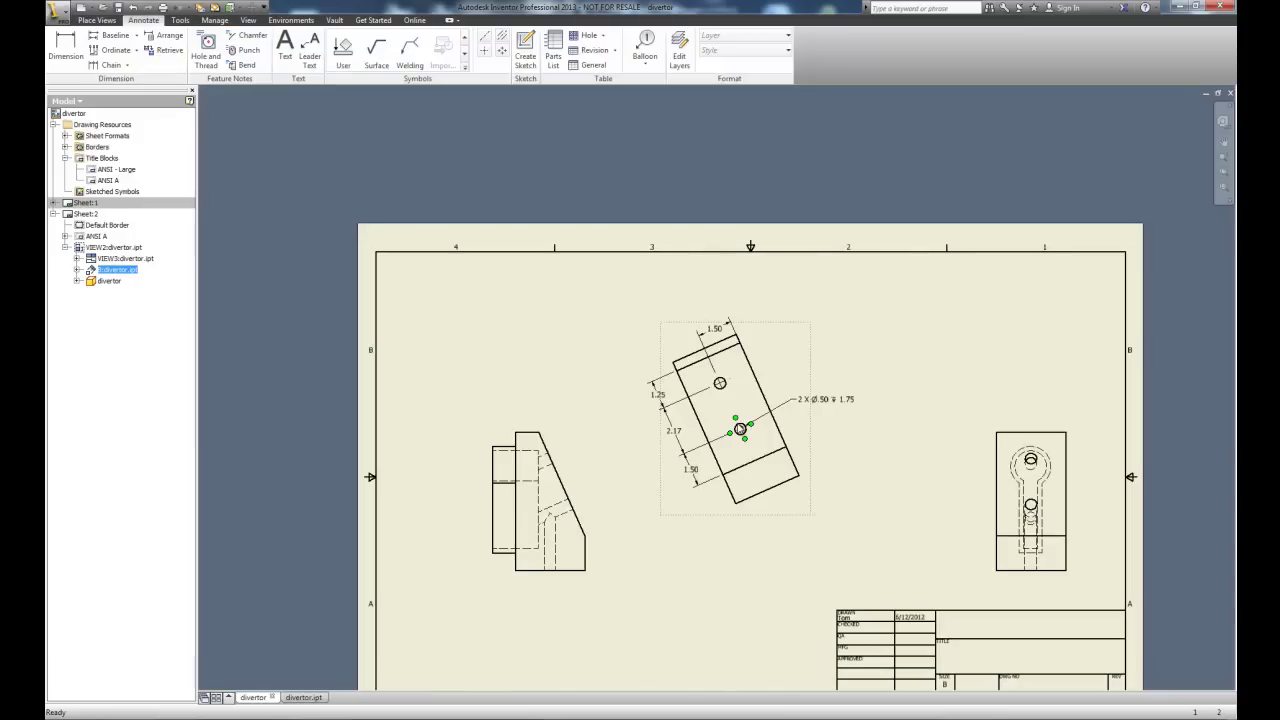
scroll(537, 480, up, 3)
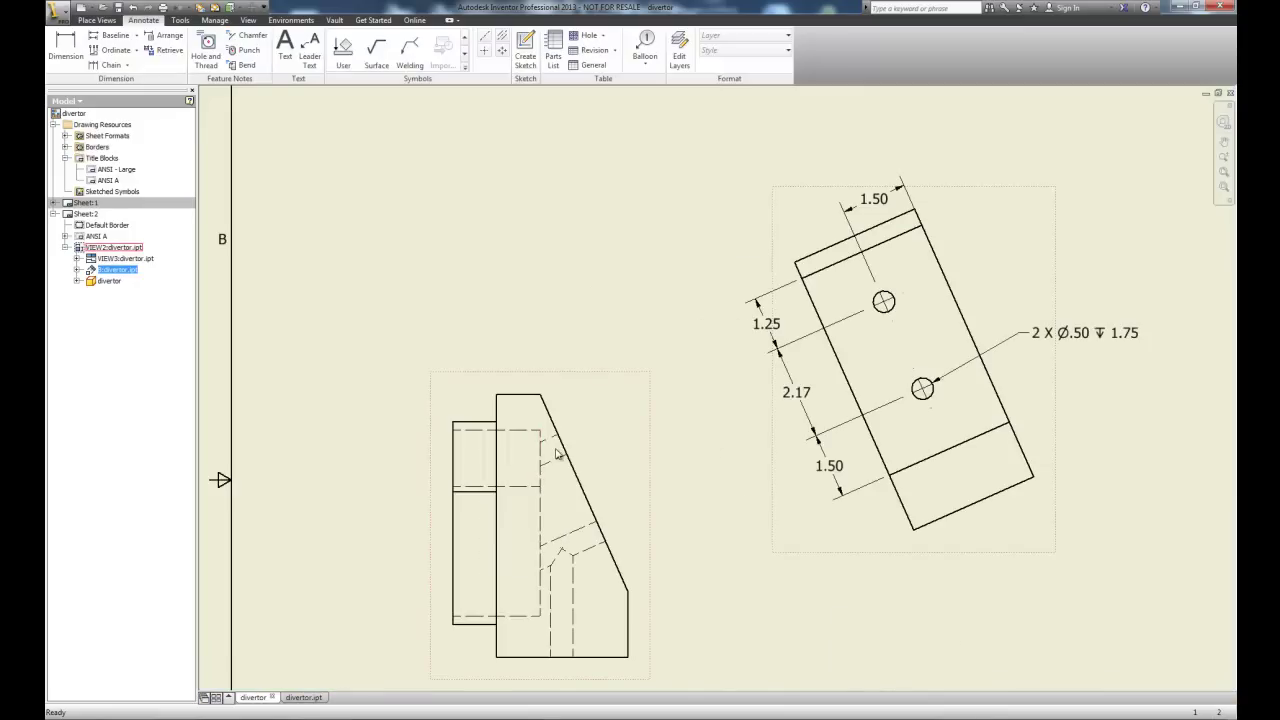
key(F2)
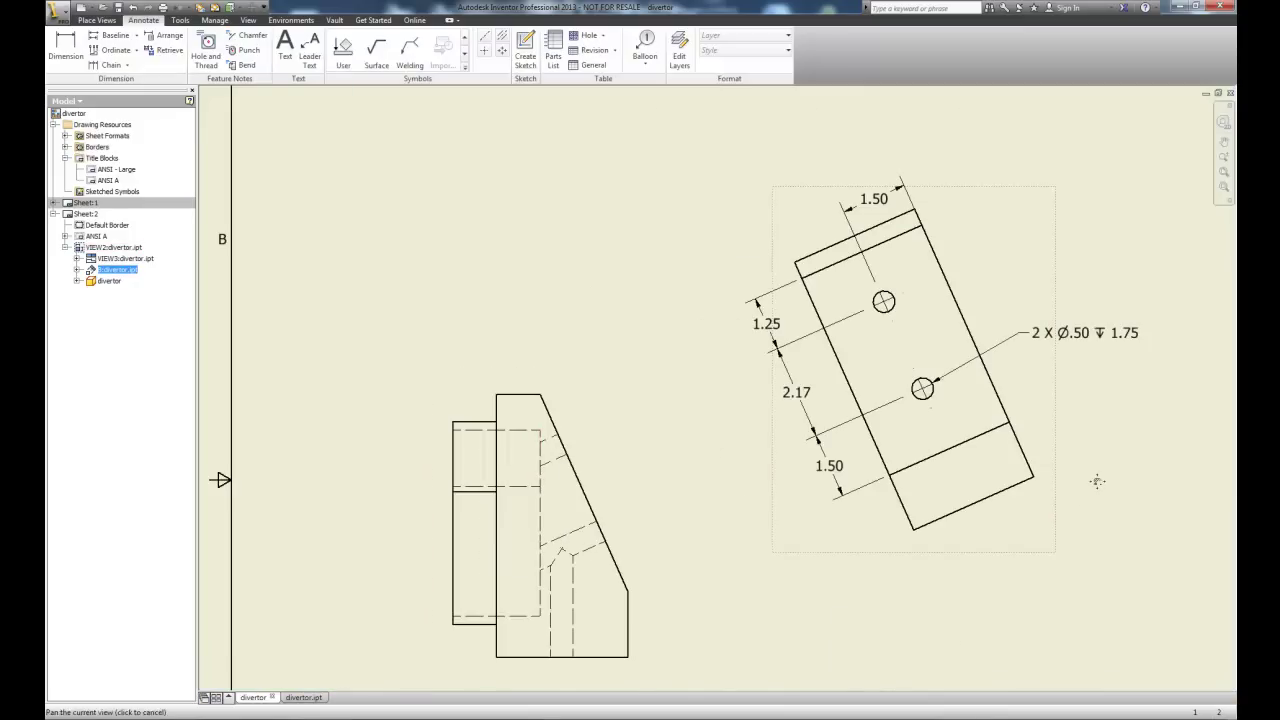
mouse_move(1097, 481)
mouse_down()
mouse_move(894, 491)
mouse_move(620, 480)
mouse_move(586, 451)
mouse_up()
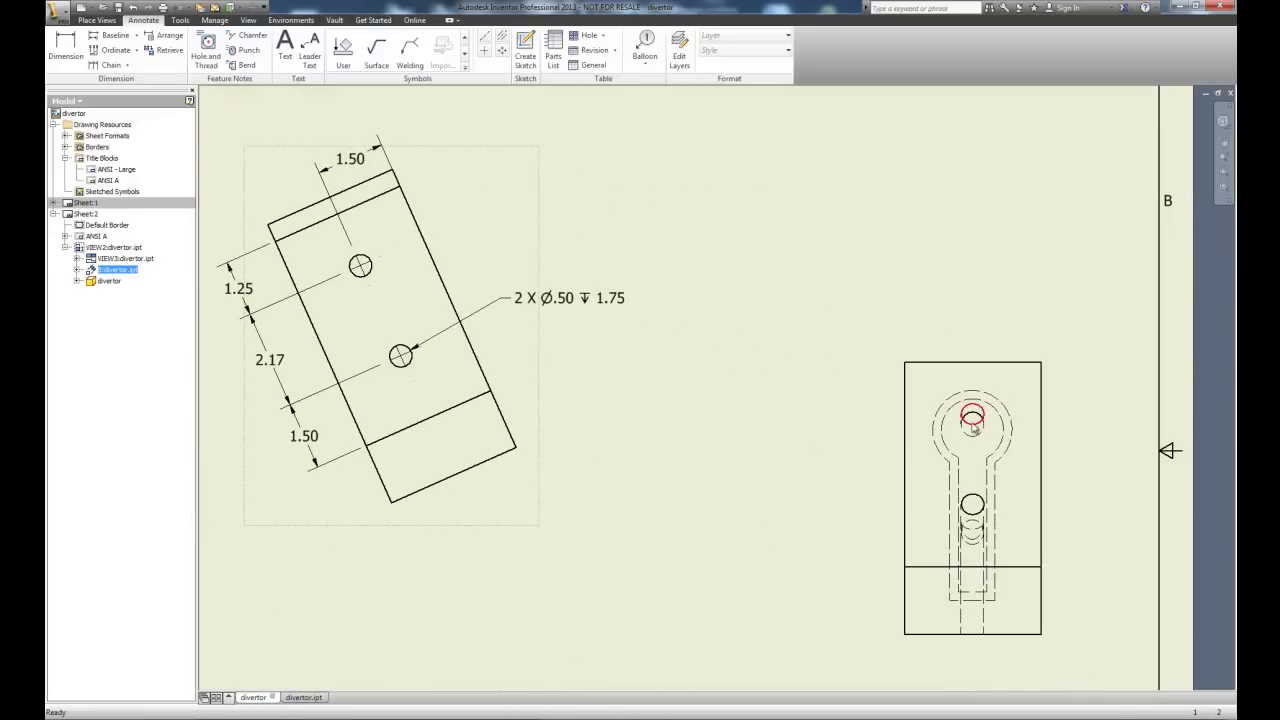
scroll(972, 425, down, 3)
scroll(975, 430, up, 8)
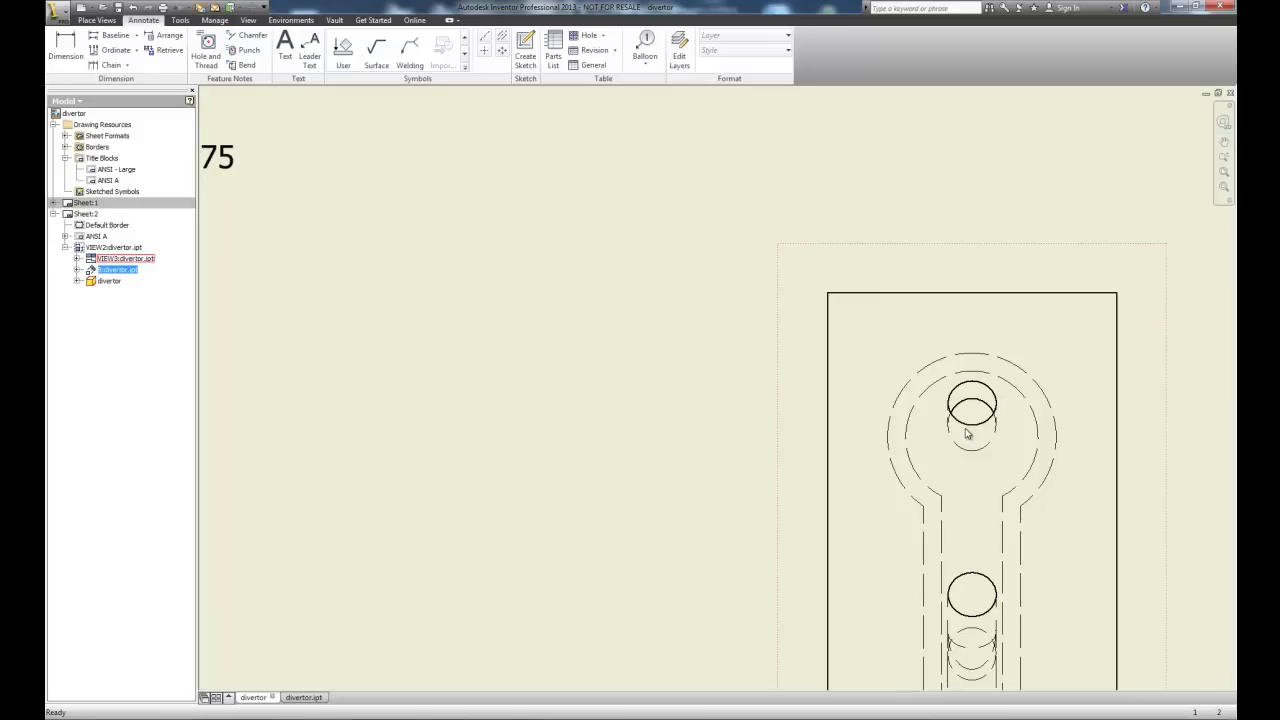
scroll(486, 477, down, 2)
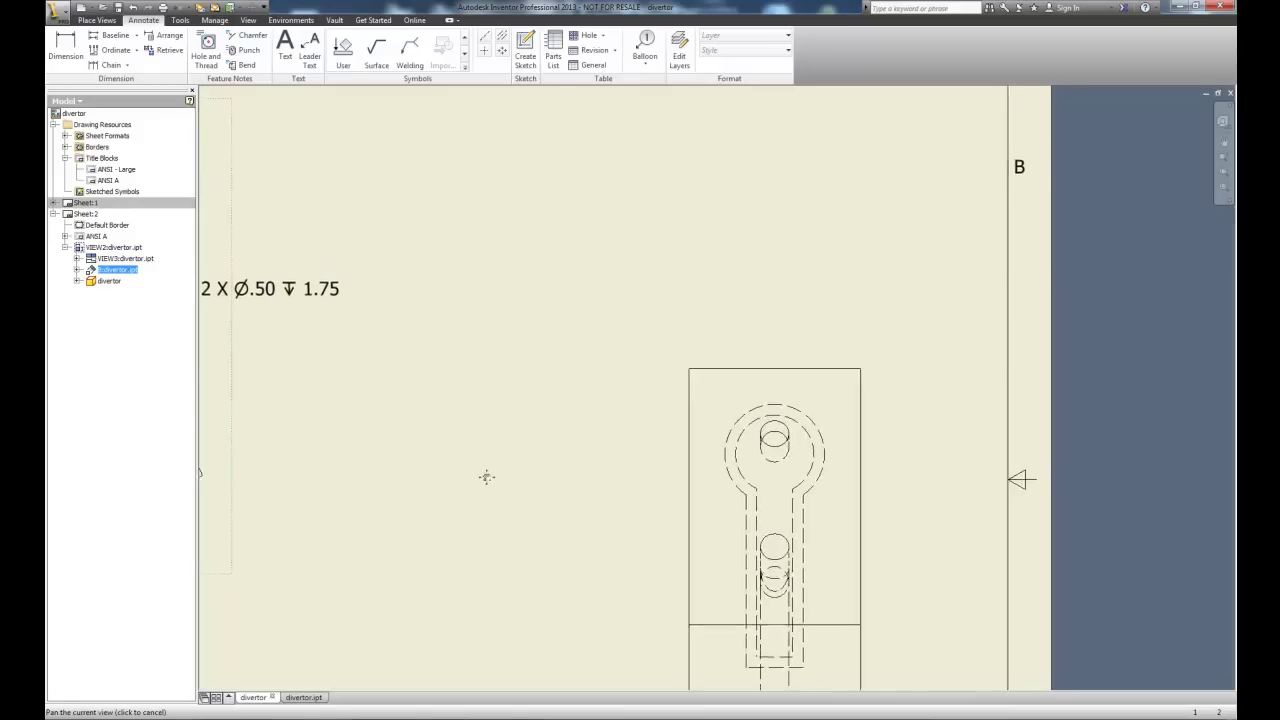
drag(486, 477, 1031, 514)
key(Escape)
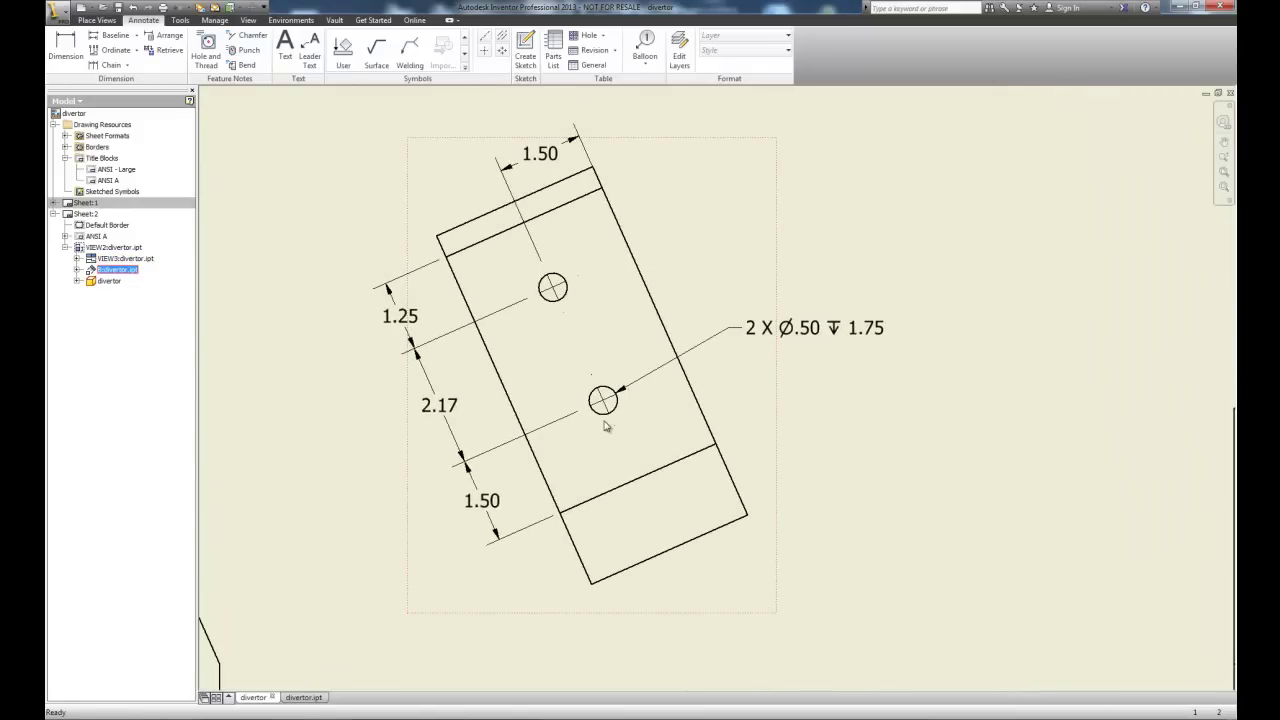